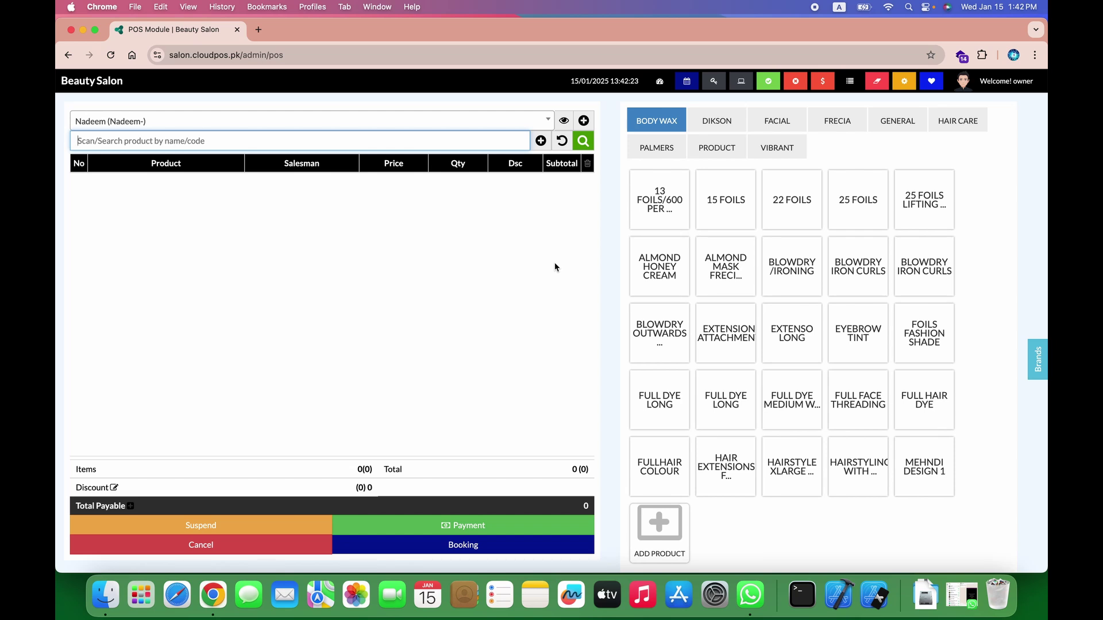
- Set the sale's customer to Walk in Customer
left_click(508, 121)
left_click(472, 166)
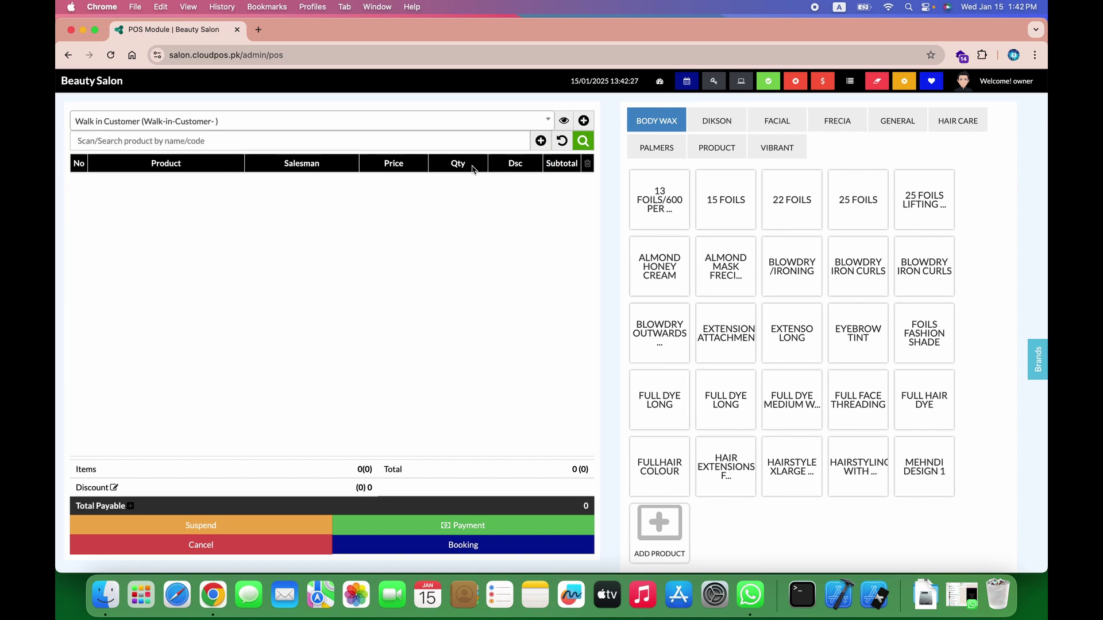
left_click(489, 123)
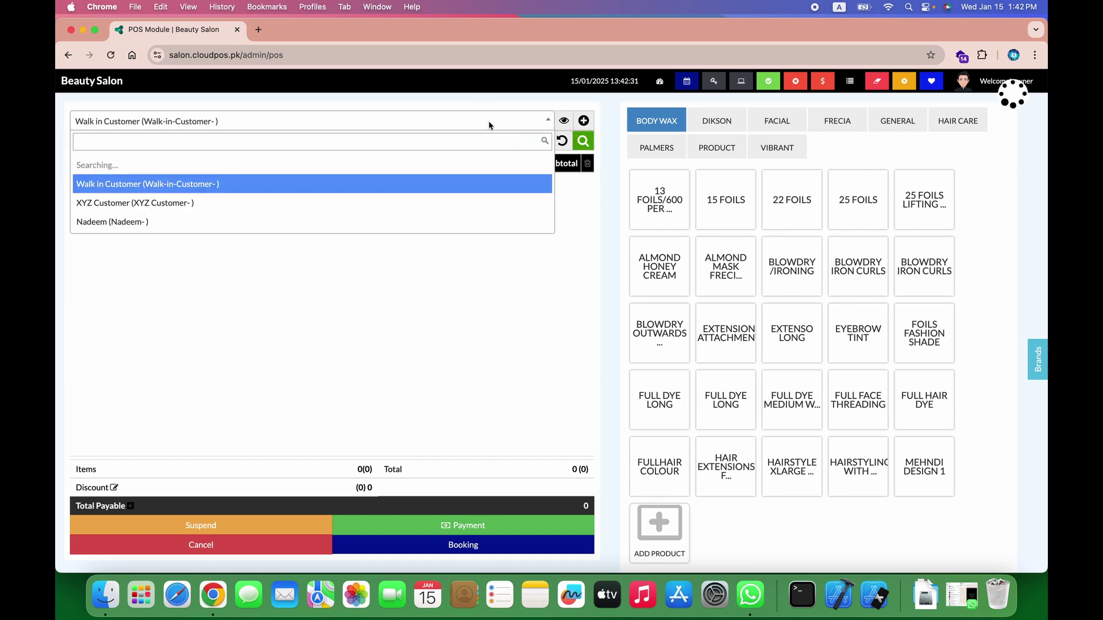
type("34")
key("BackSpace")
key("BackSpace")
key("Return")
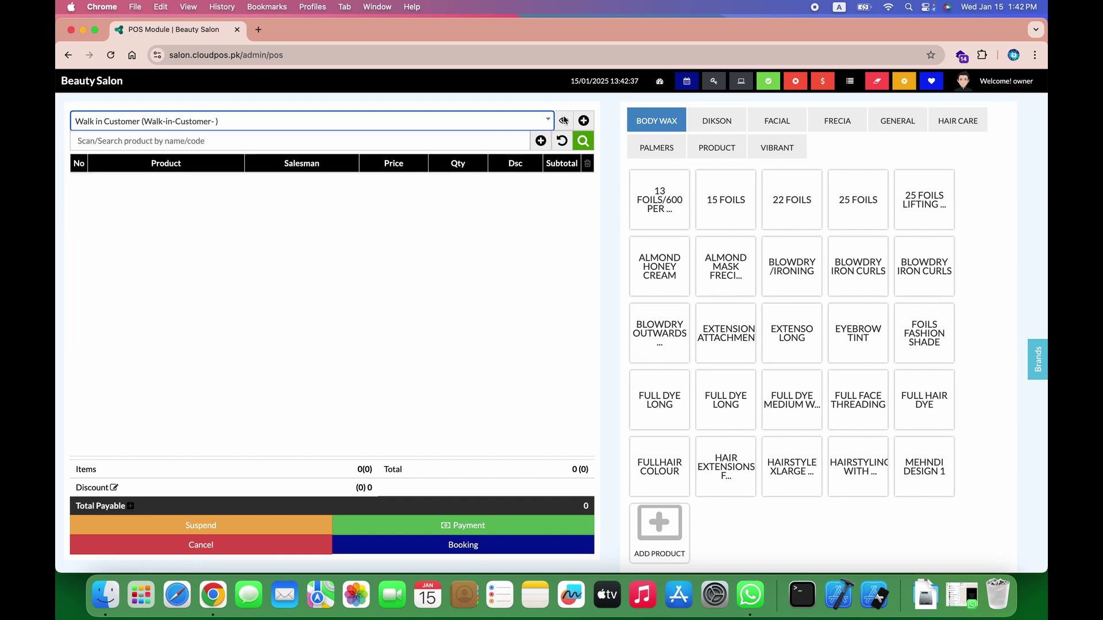
- Add a new customer to the sale, entering the customer's name and phone number
left_click(584, 121)
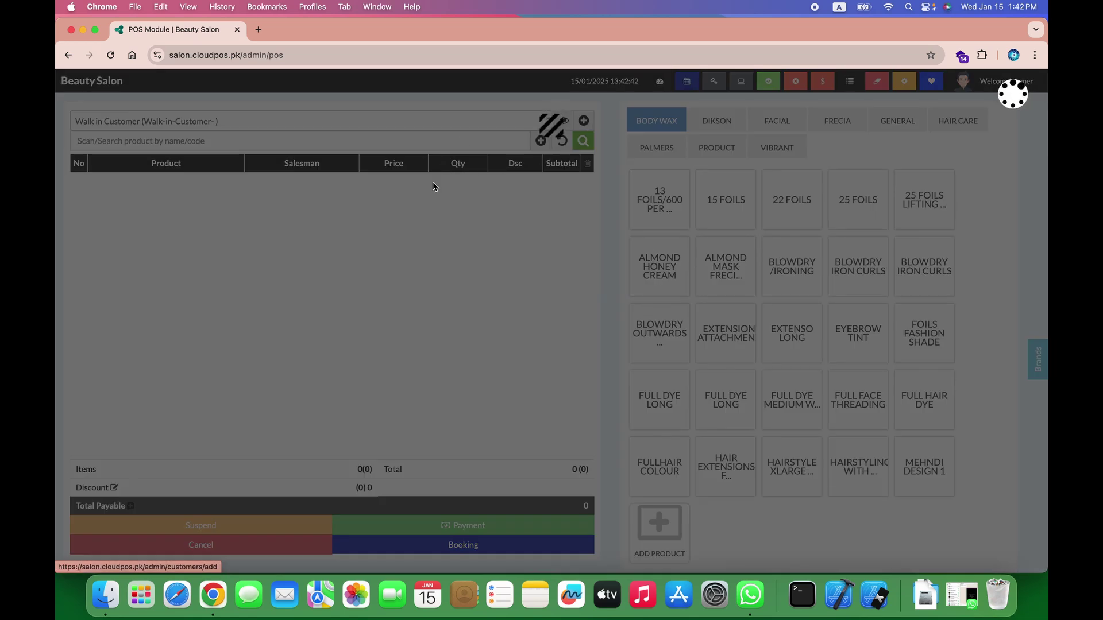
left_click(418, 176)
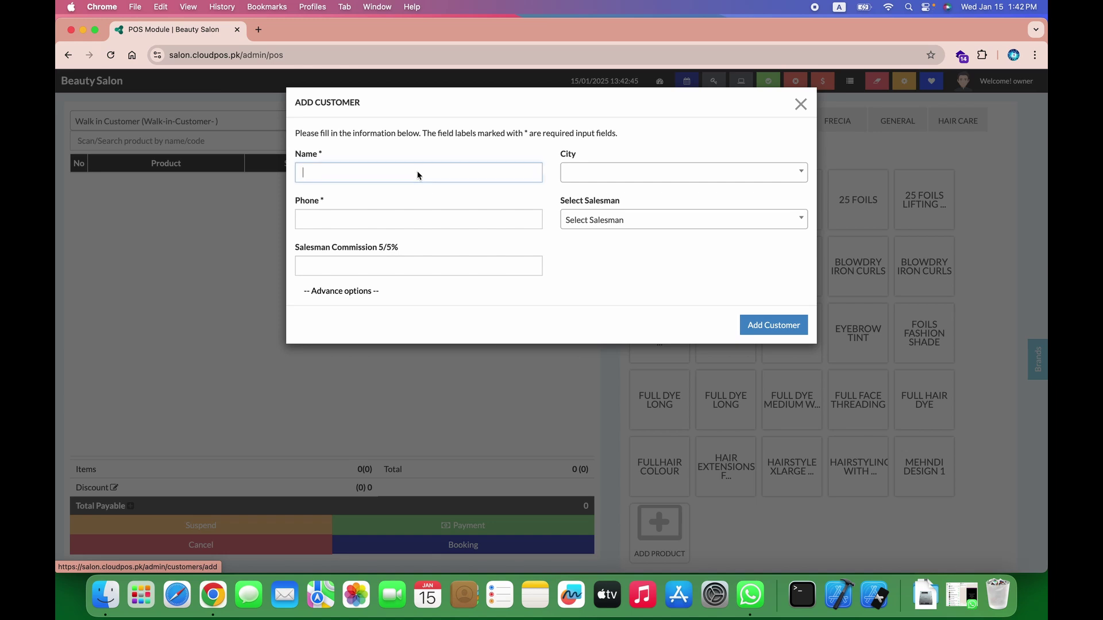
left_click(418, 176)
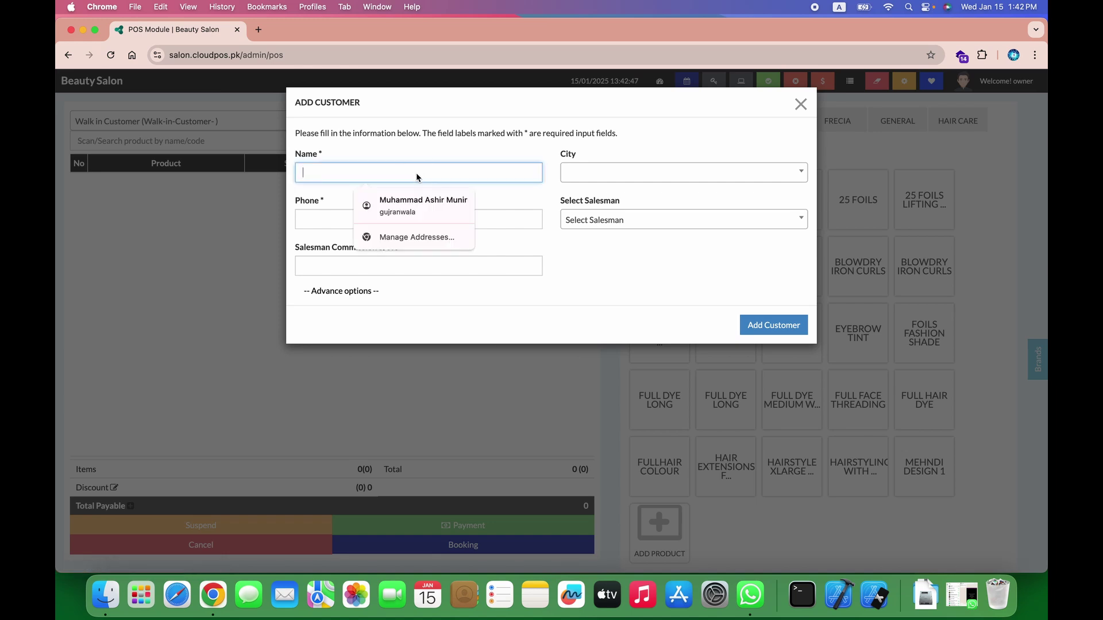
type("Ashir")
key("Tab")
left_click(419, 220)
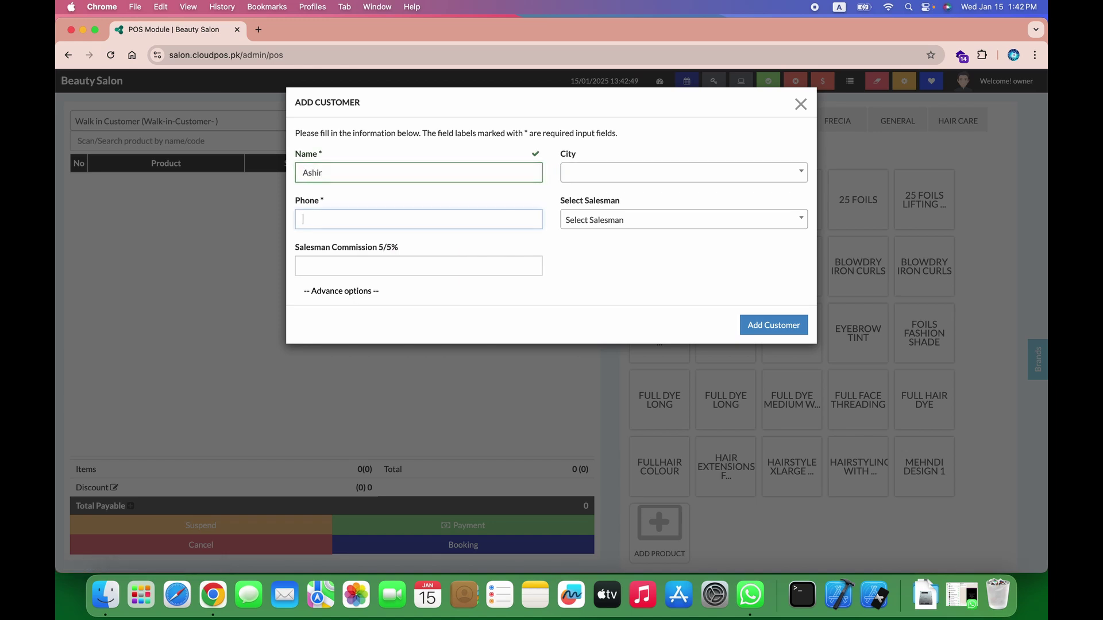
type("03001")
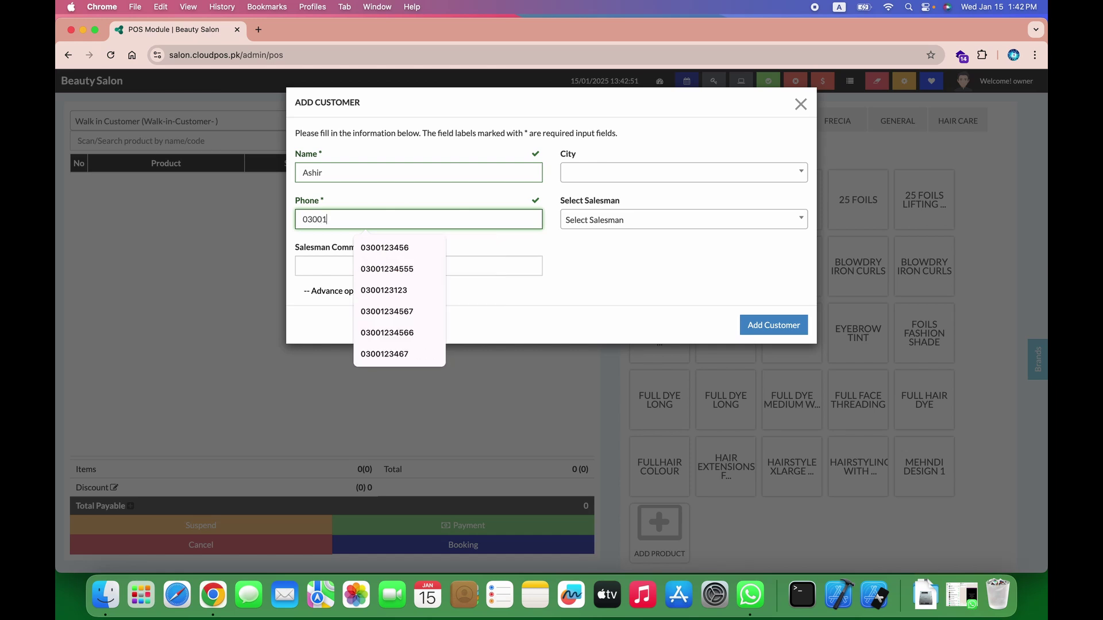
type("23456")
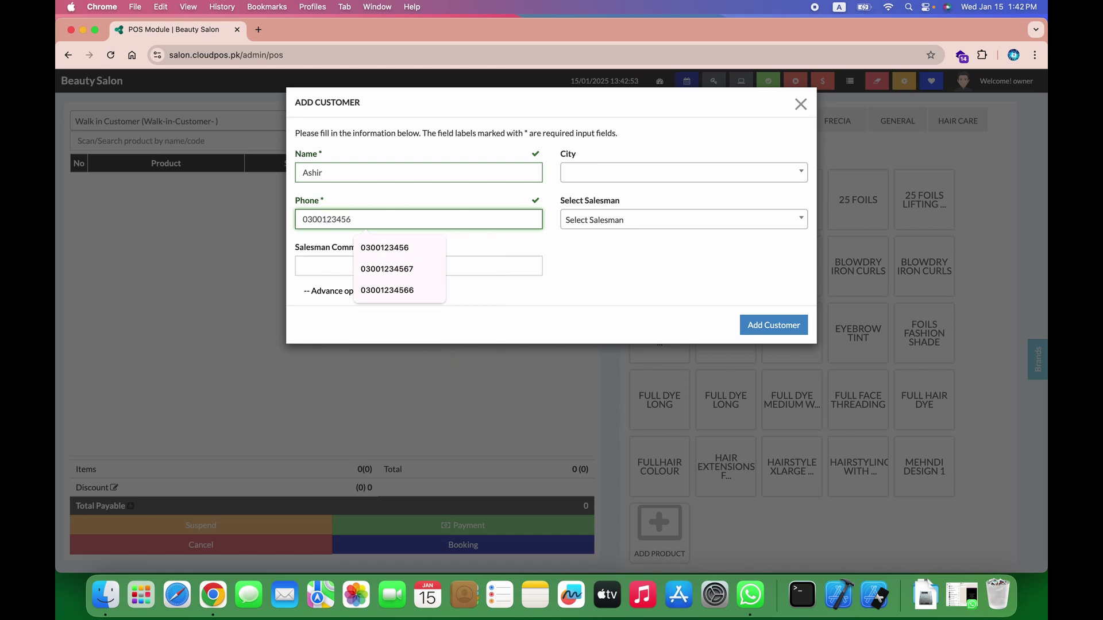
left_click(778, 325)
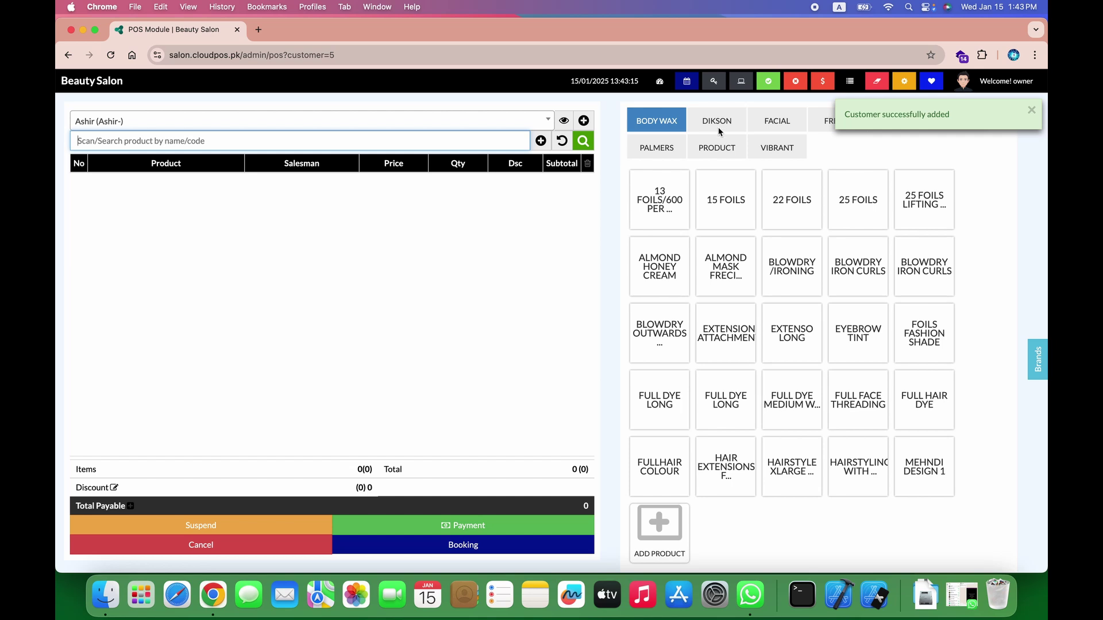
- Add AB Argan Beauty Oil 100ml and AB Argan Daily Mask 250ml from DIKSON and abc service from PRODUCT to the sale
left_click(713, 123)
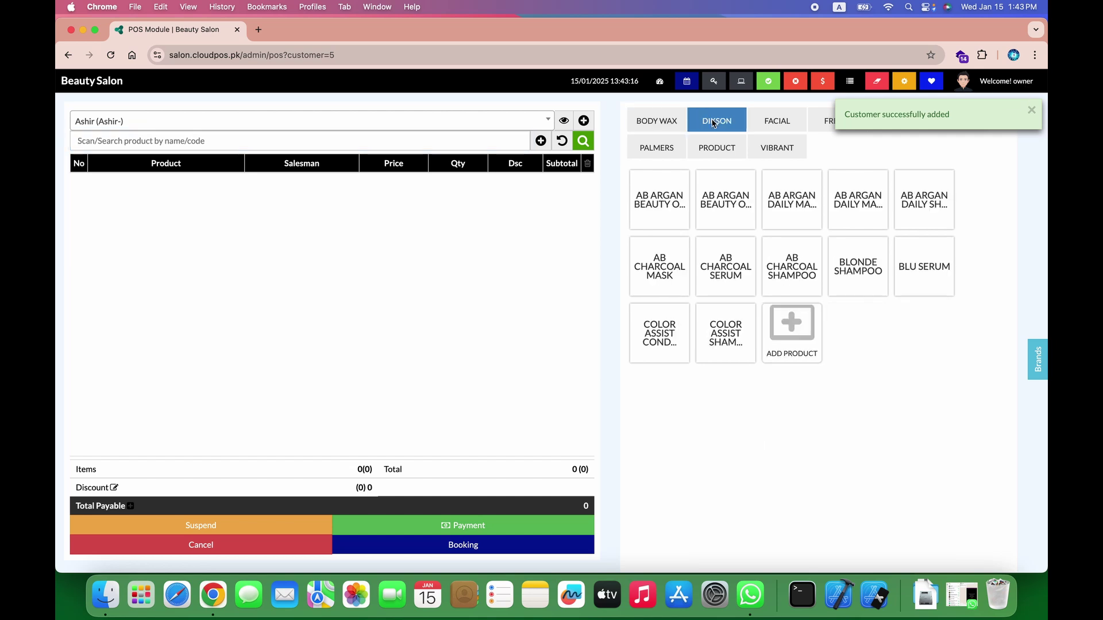
left_click(660, 216)
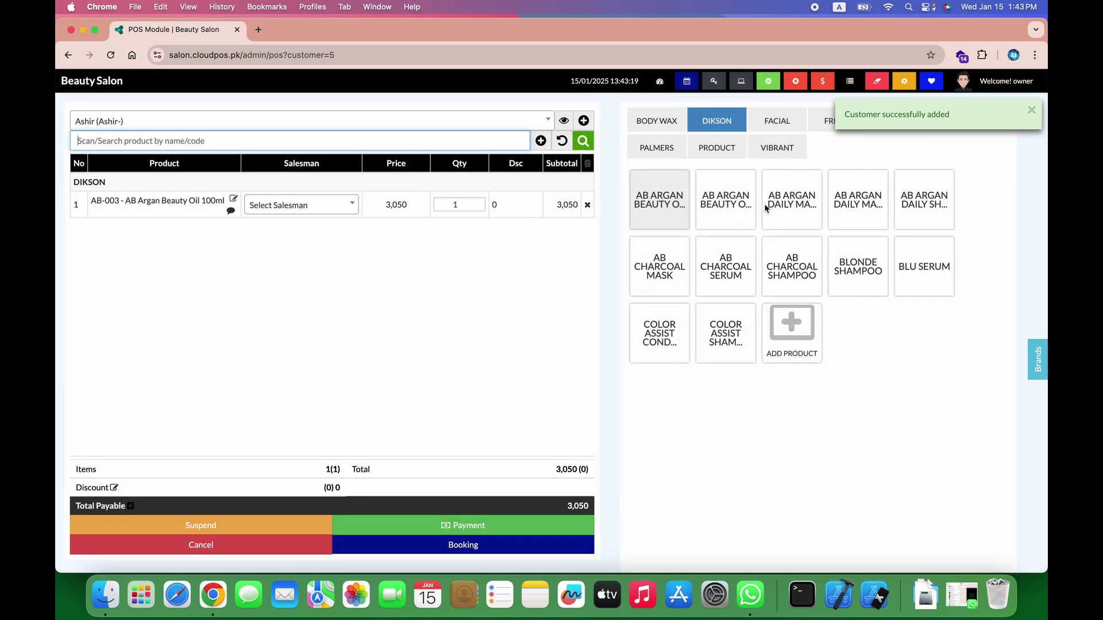
left_click(790, 205)
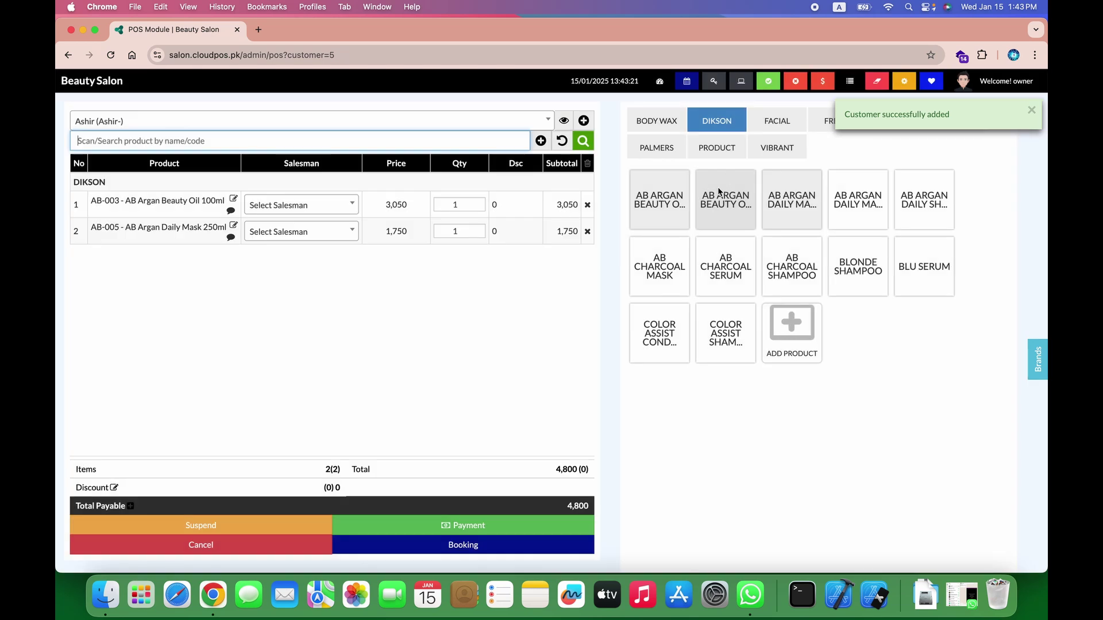
left_click(715, 150)
left_click(665, 204)
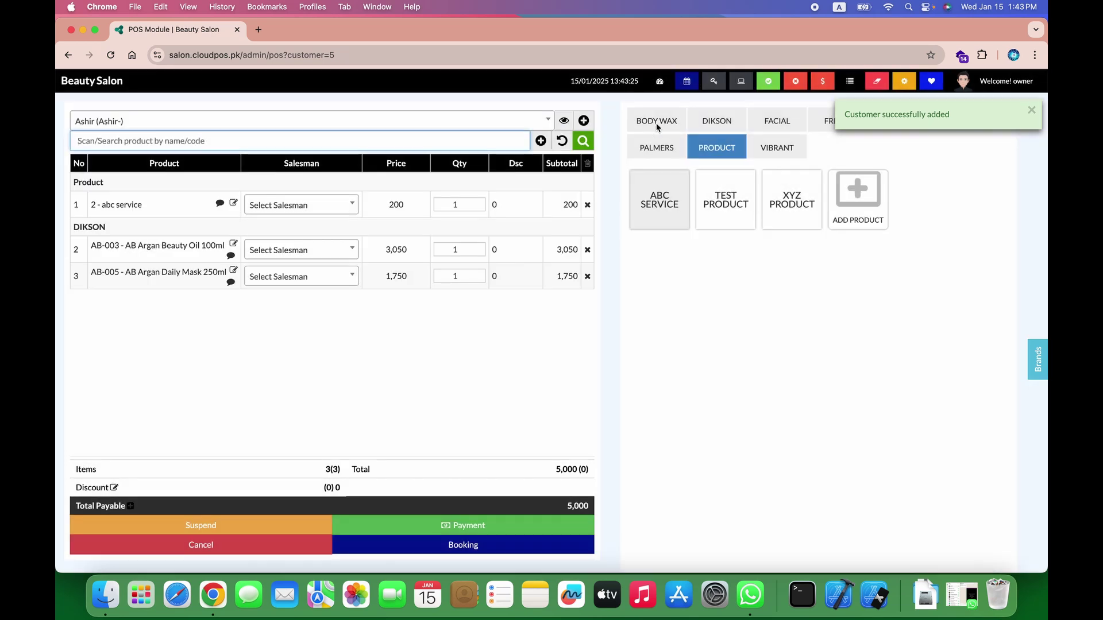
- Add ALMOND HONEY CREAM, almond mask frecia 800ml and blowdry /ironing from the BODY WAX category to the sale
left_click(656, 123)
left_click(671, 281)
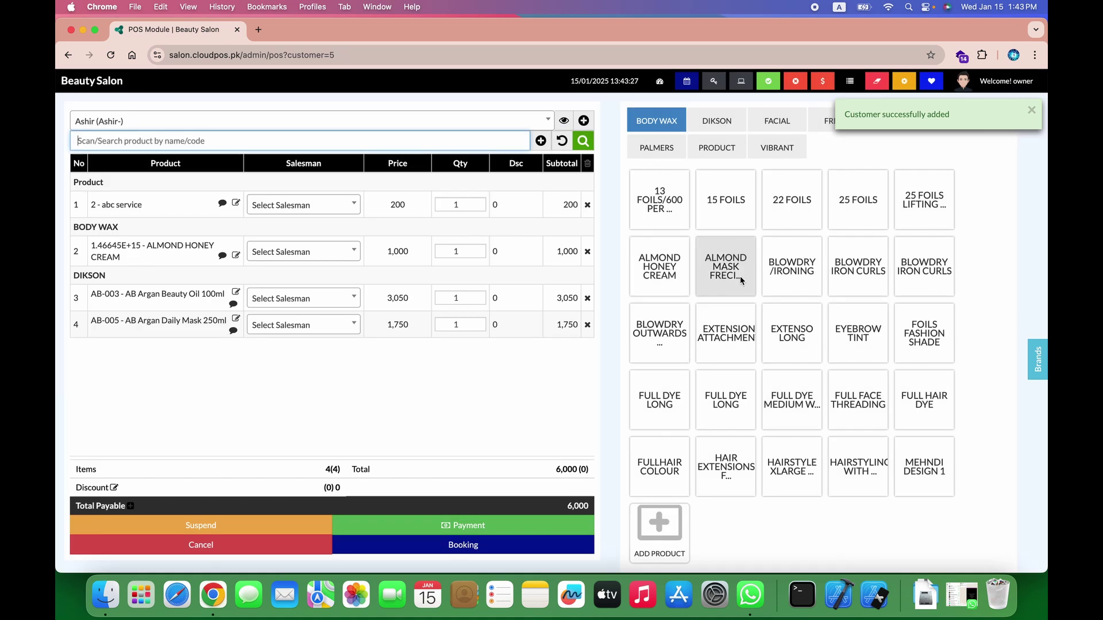
left_click(726, 280)
left_click(793, 277)
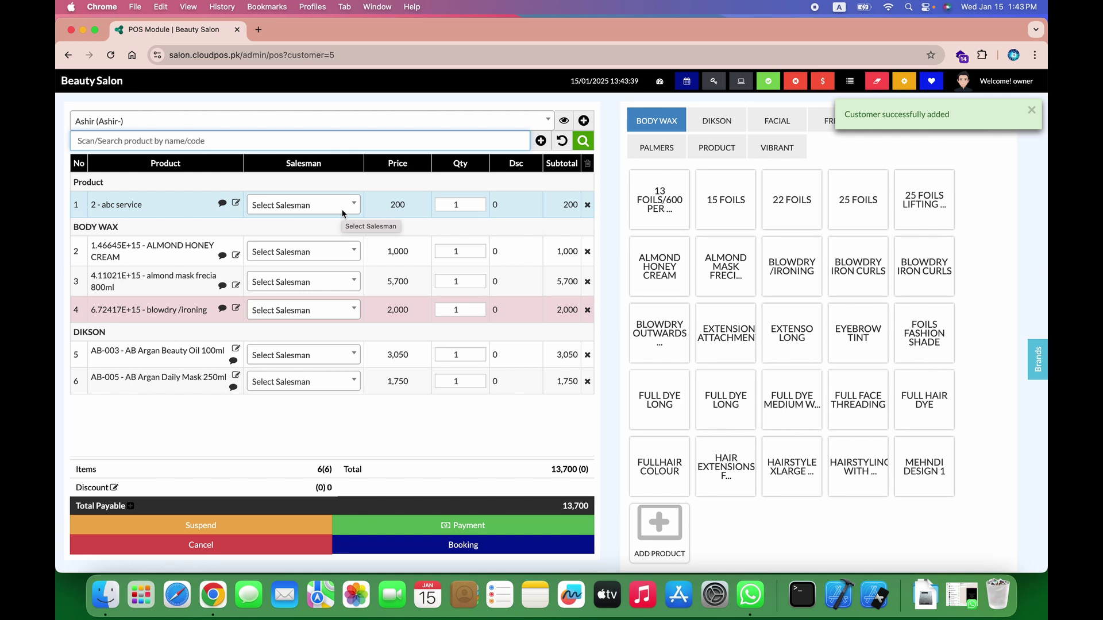
- Assign the Default salesman to all six items in the sale
left_click(318, 211)
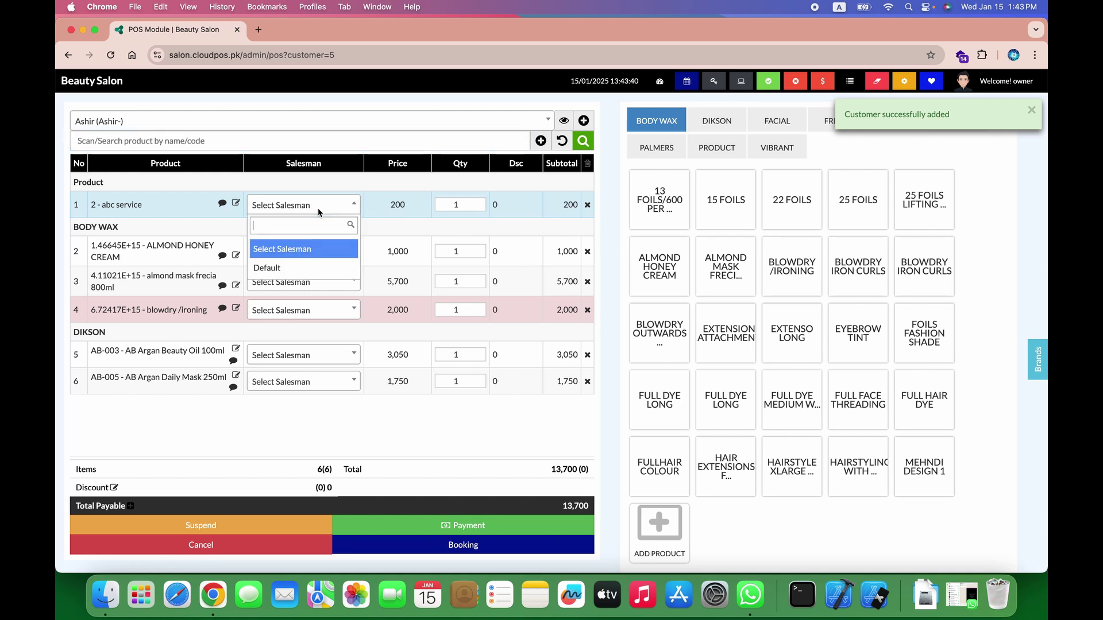
left_click(313, 268)
left_click(318, 254)
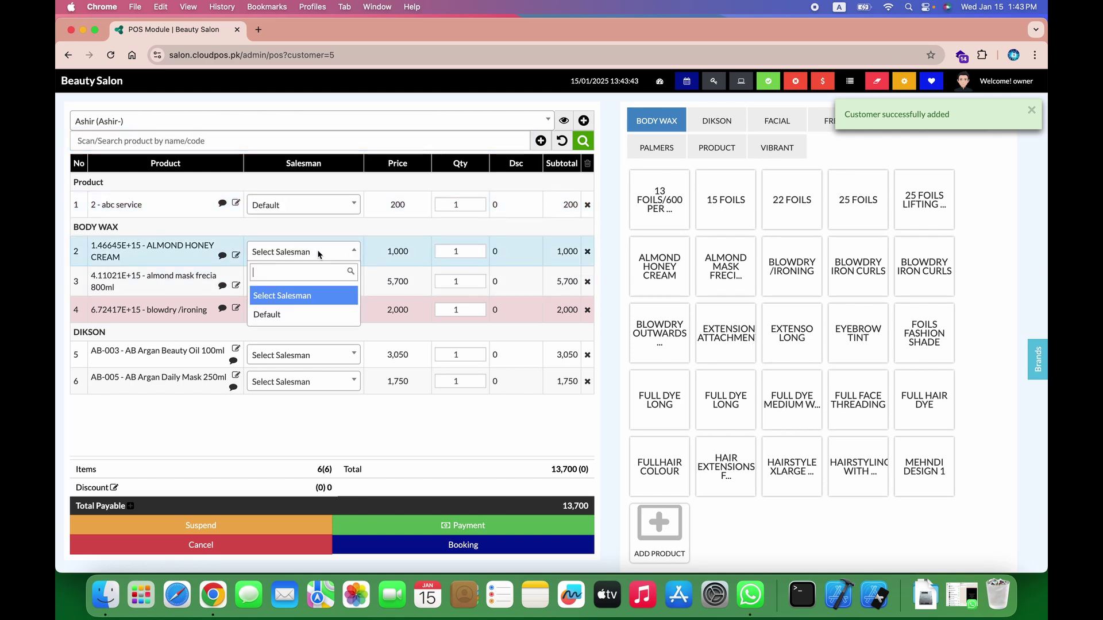
left_click(304, 314)
left_click(321, 281)
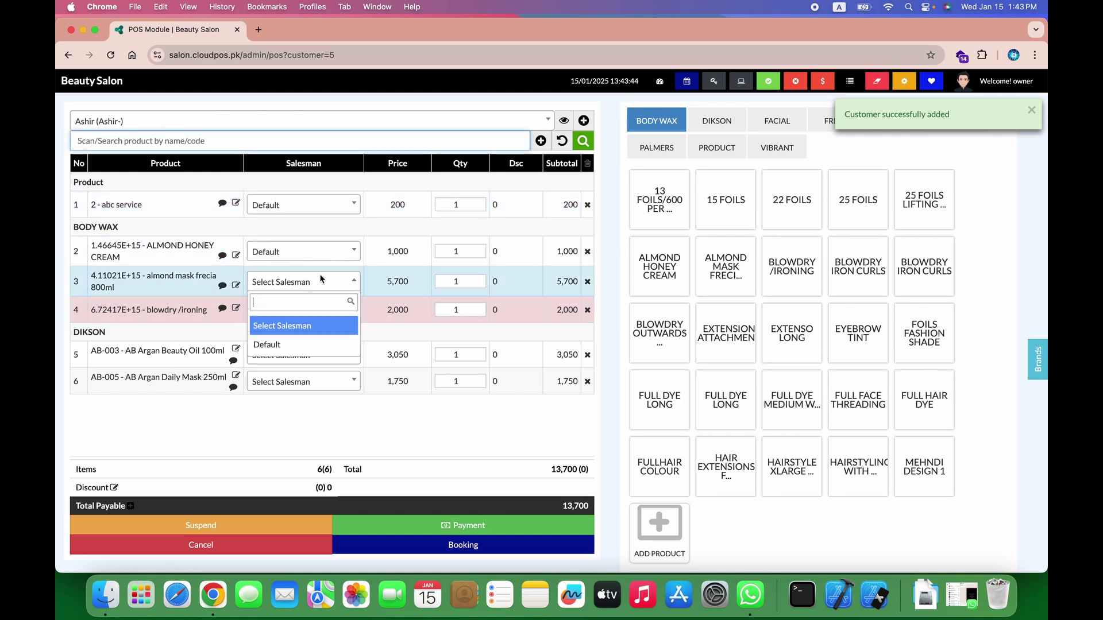
left_click(303, 343)
left_click(312, 313)
left_click(298, 374)
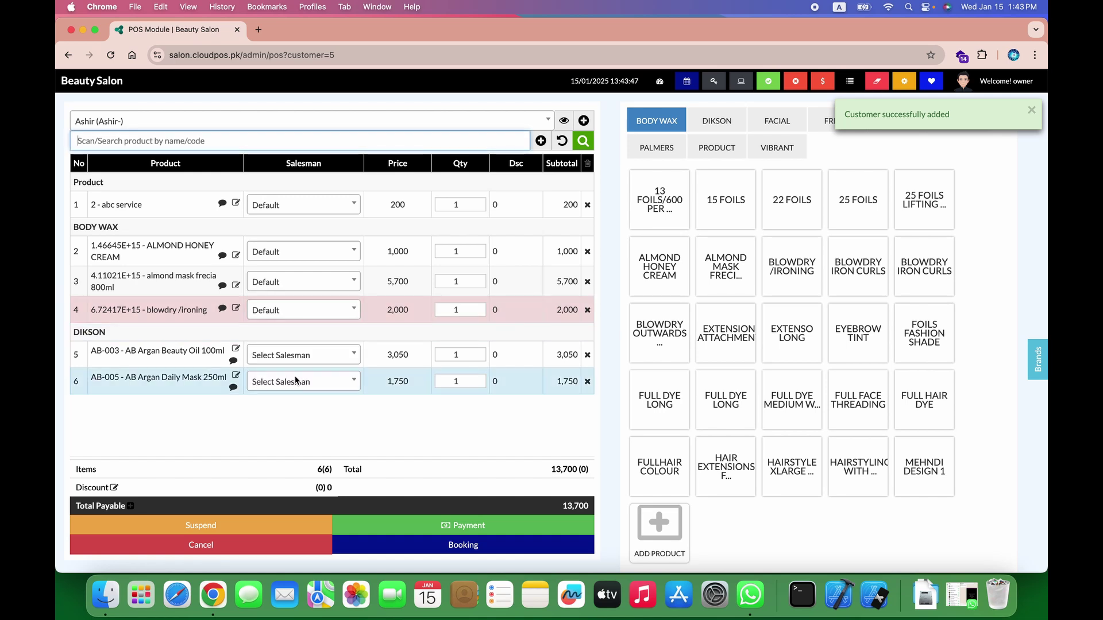
left_click(309, 358)
left_click(301, 417)
left_click(316, 381)
left_click(310, 444)
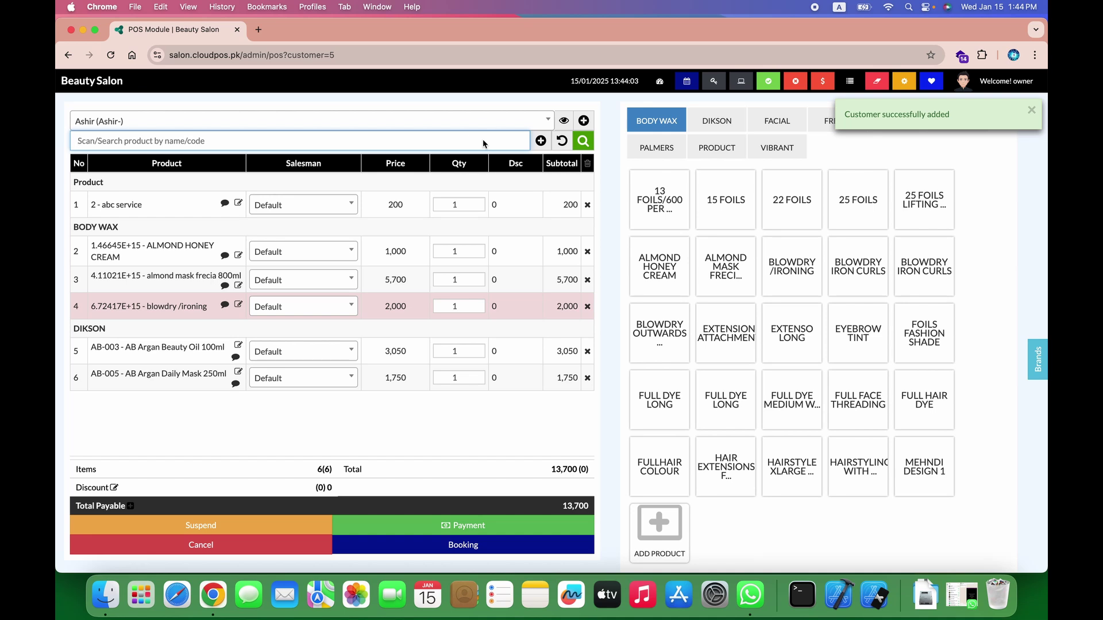
- Search the products for "s" and add Skin Polish to the sale
type("s")
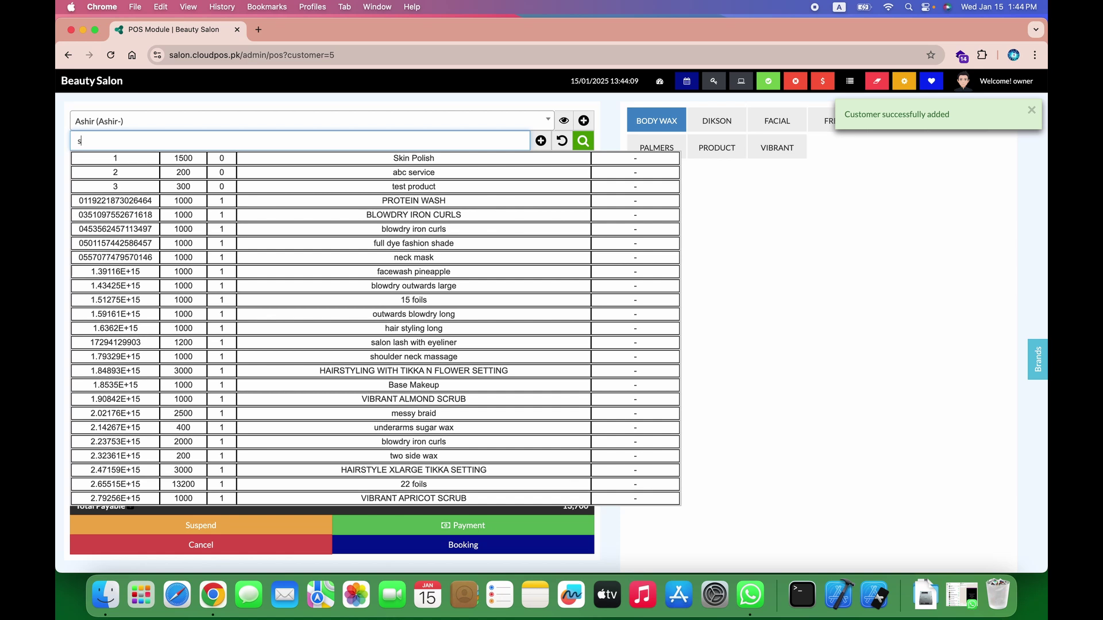
key("Down")
key("Return")
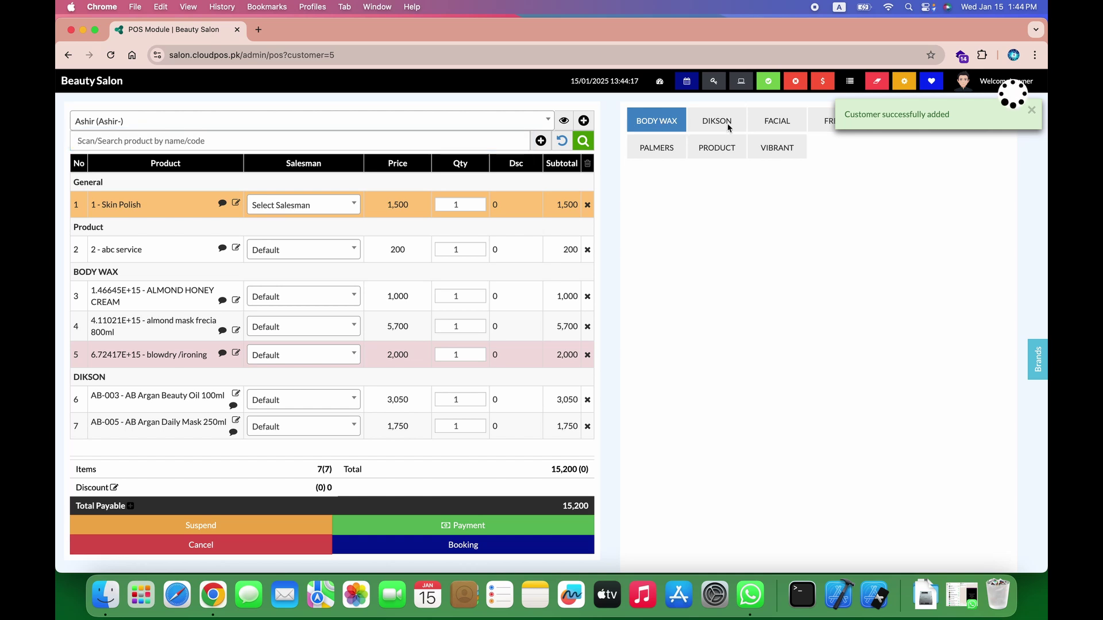
- Start a manual product from the FACIAL category, named "ABC facial" with quantity 1
left_click(728, 123)
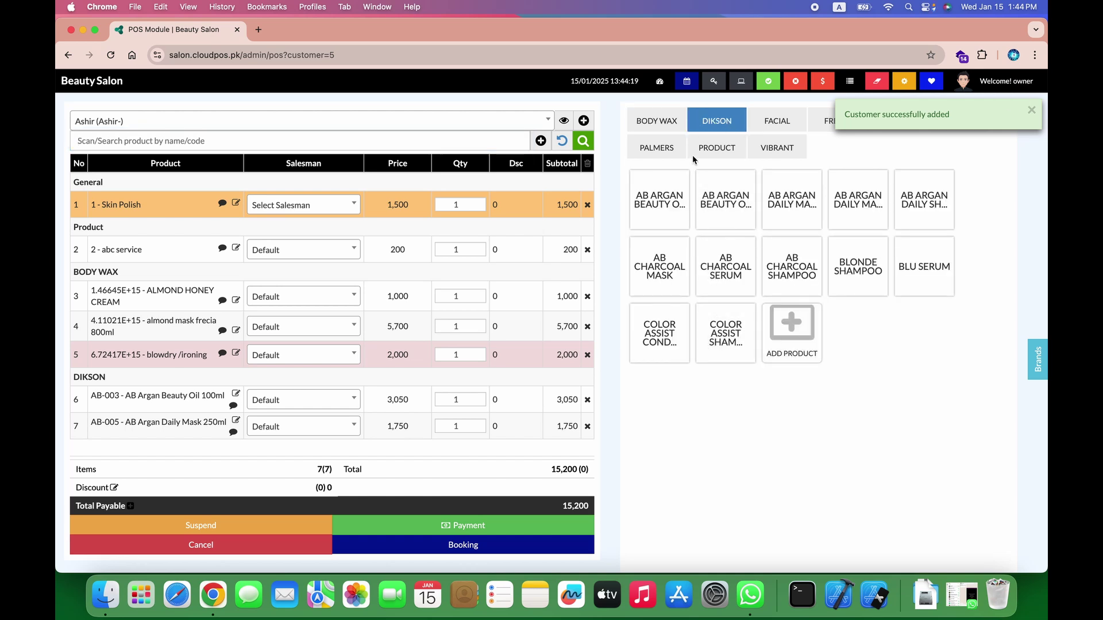
left_click(775, 128)
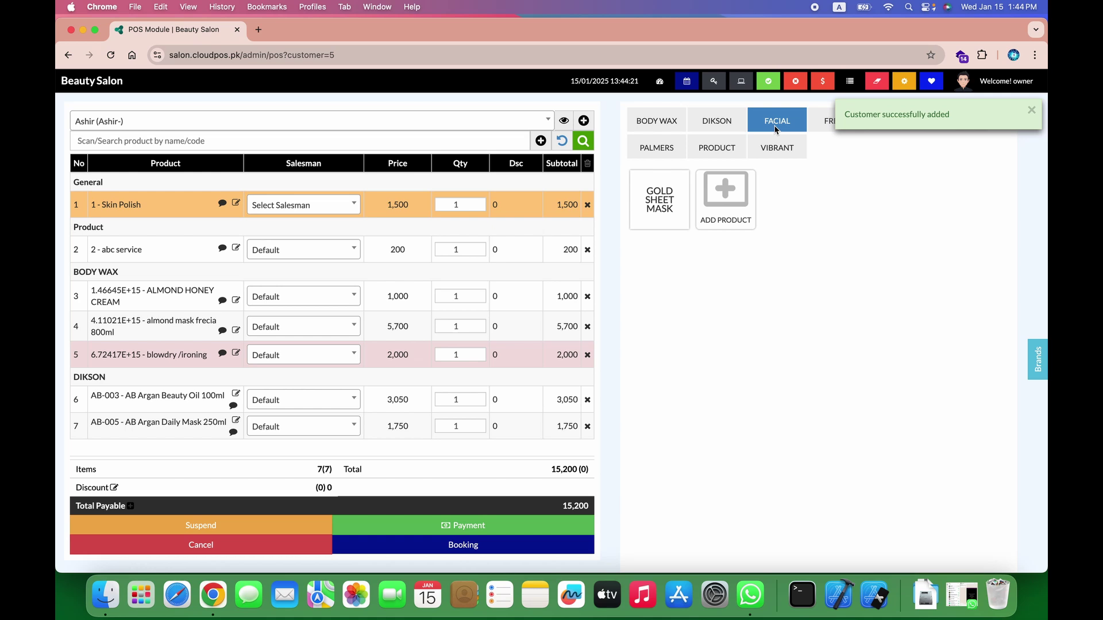
left_click(717, 202)
left_click(540, 168)
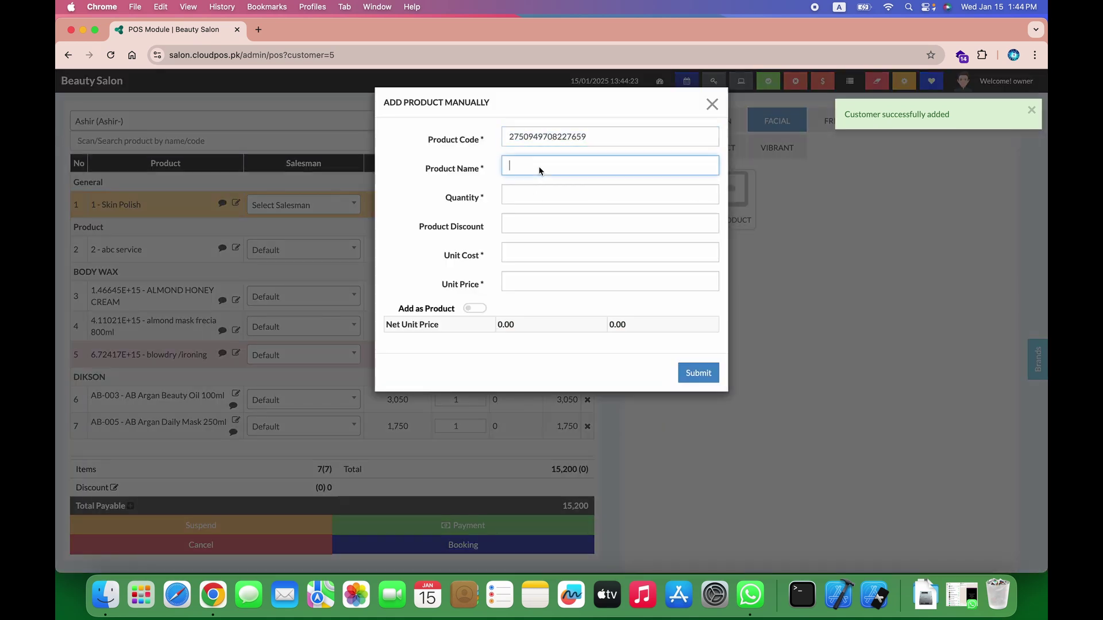
type("ABC facial")
left_click(535, 198)
type("1")
- Set the ABC facial's unit cost to 200 and unit price to 300, enable Add as Product, and submit it
left_click(524, 257)
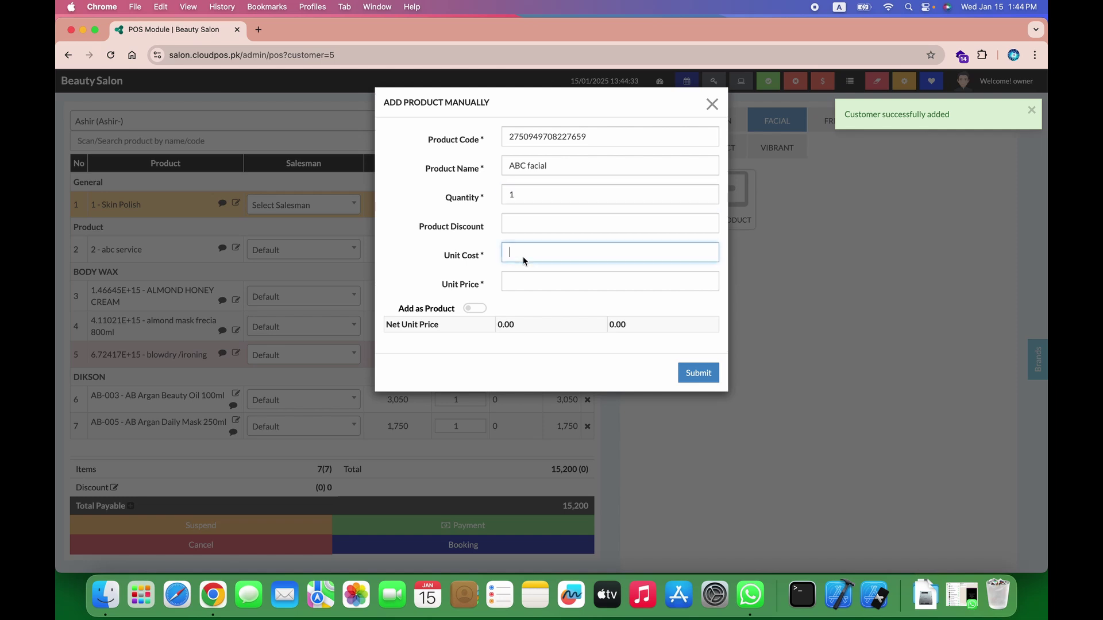
type("200")
key("Tab")
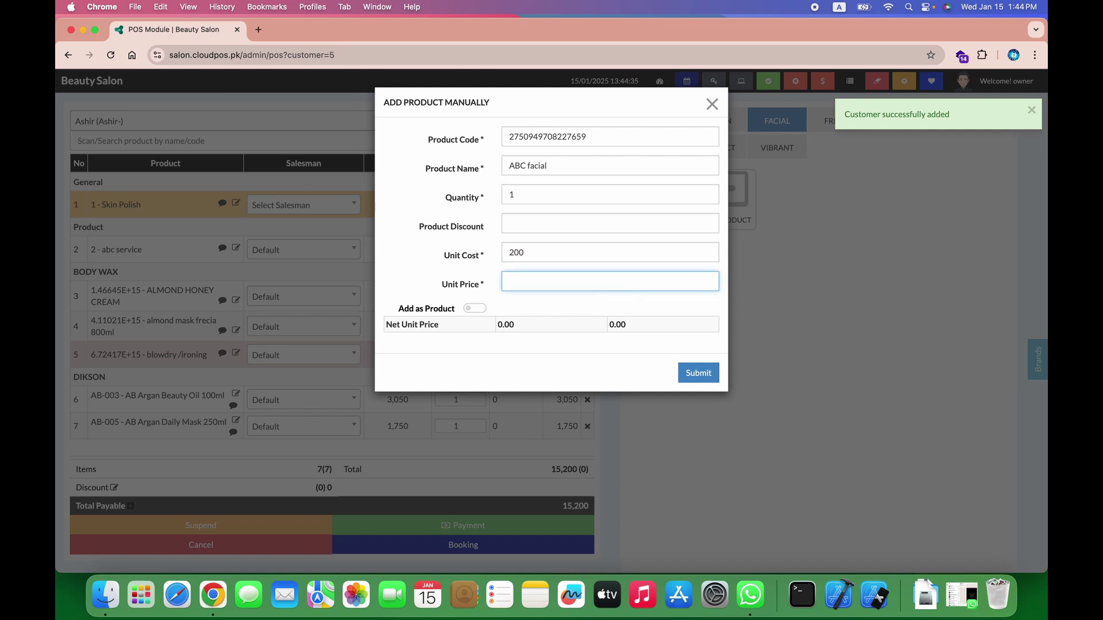
type("300")
left_click(440, 311)
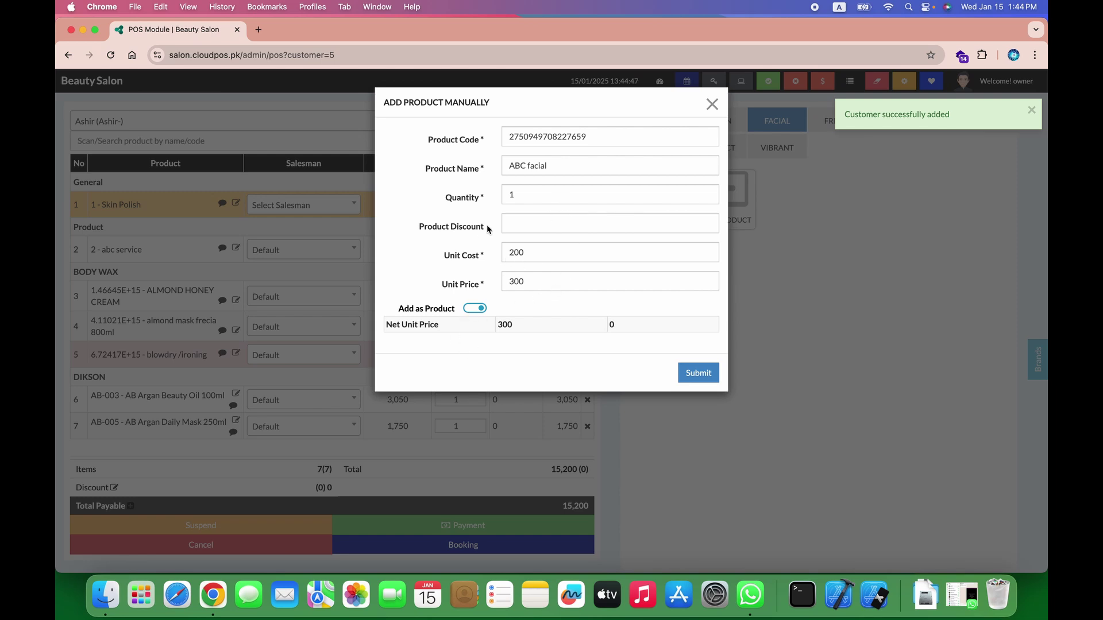
left_click(685, 379)
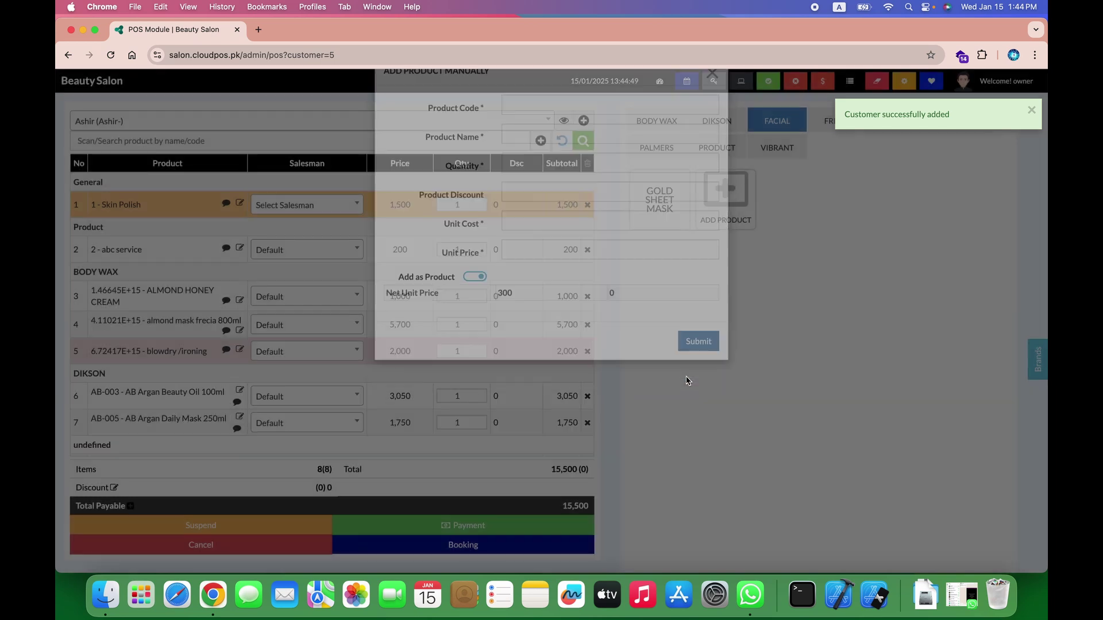
- Look through the item rows of the sale, from the General category down to the ABC facial row
scroll(429, 371, "down", 1)
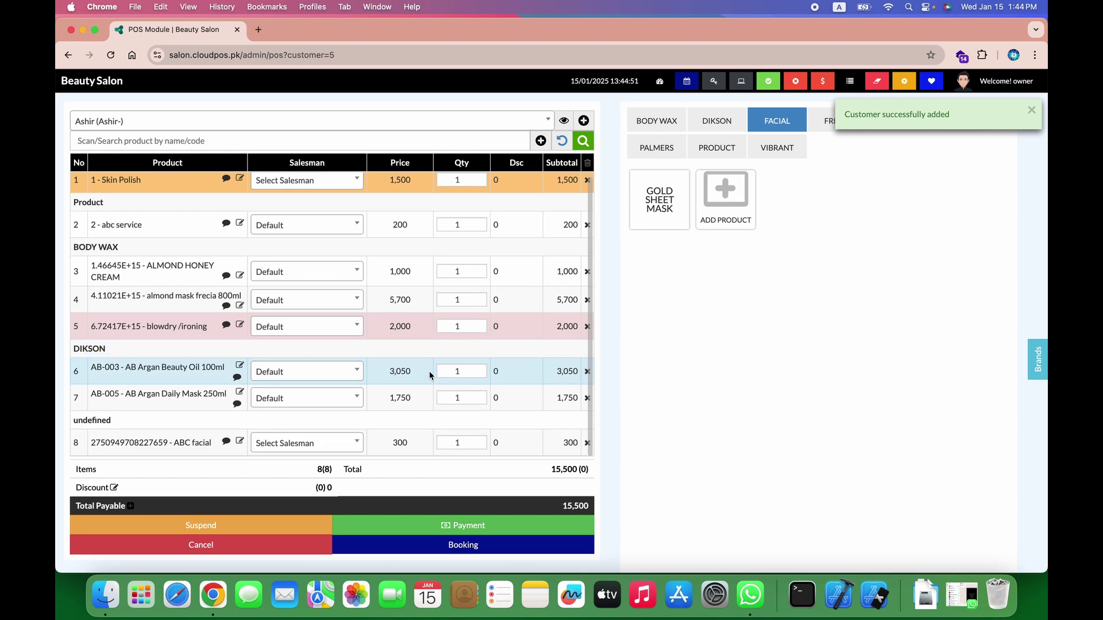
scroll(429, 371, "up", 1)
scroll(429, 374, "down", 1)
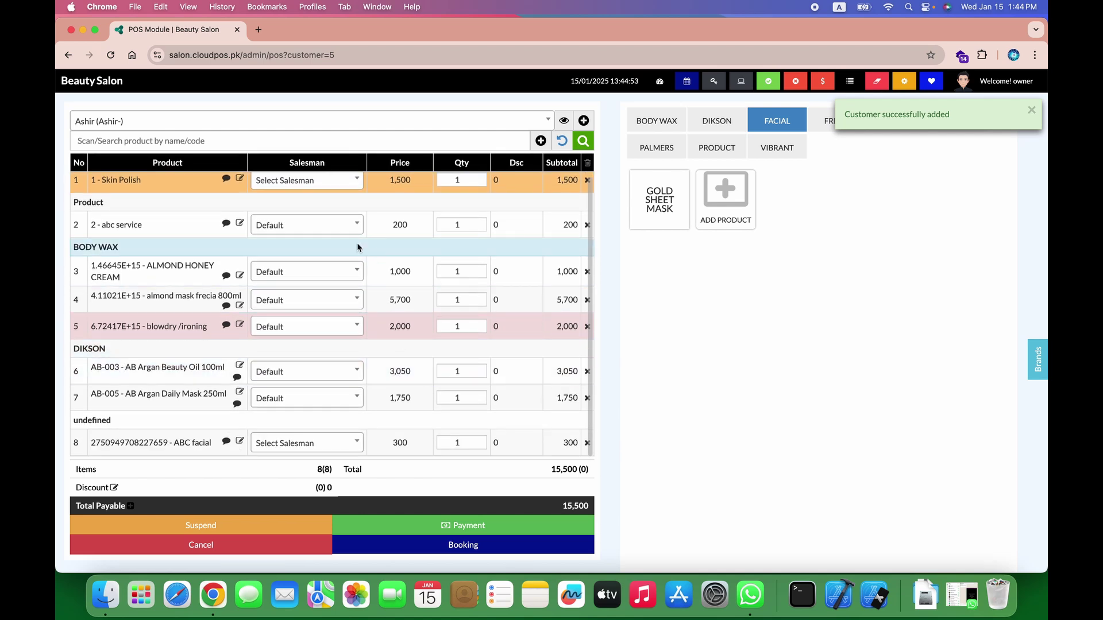
scroll(358, 248, "up", 1)
scroll(358, 248, "down", 2)
scroll(357, 242, "up", 2)
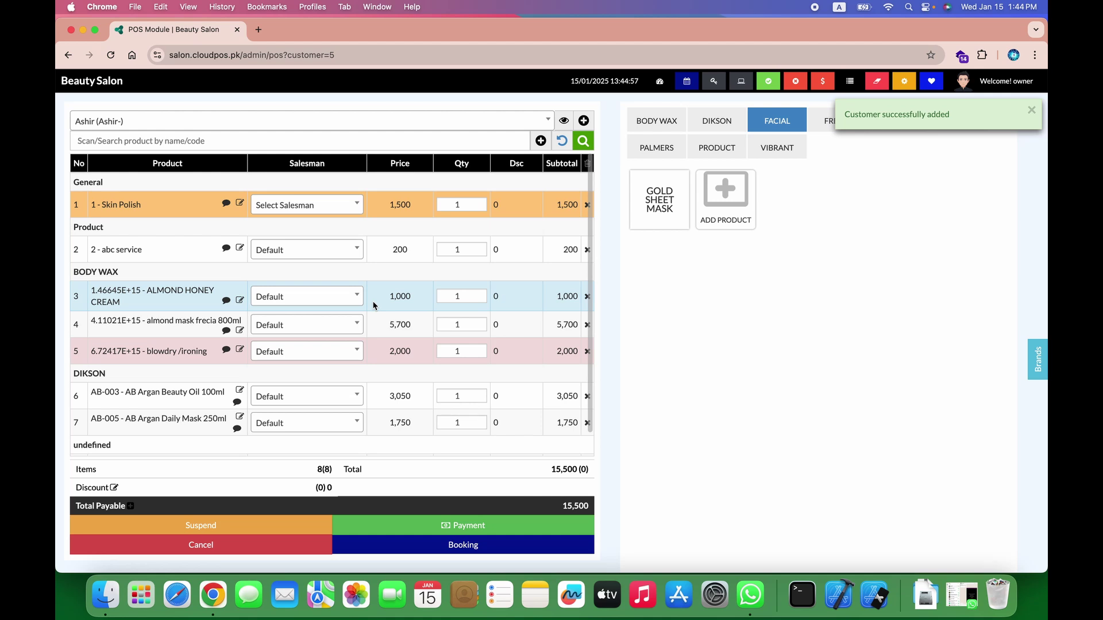
key("Down")
key("Up")
key("Up")
key("Up")
key("Up")
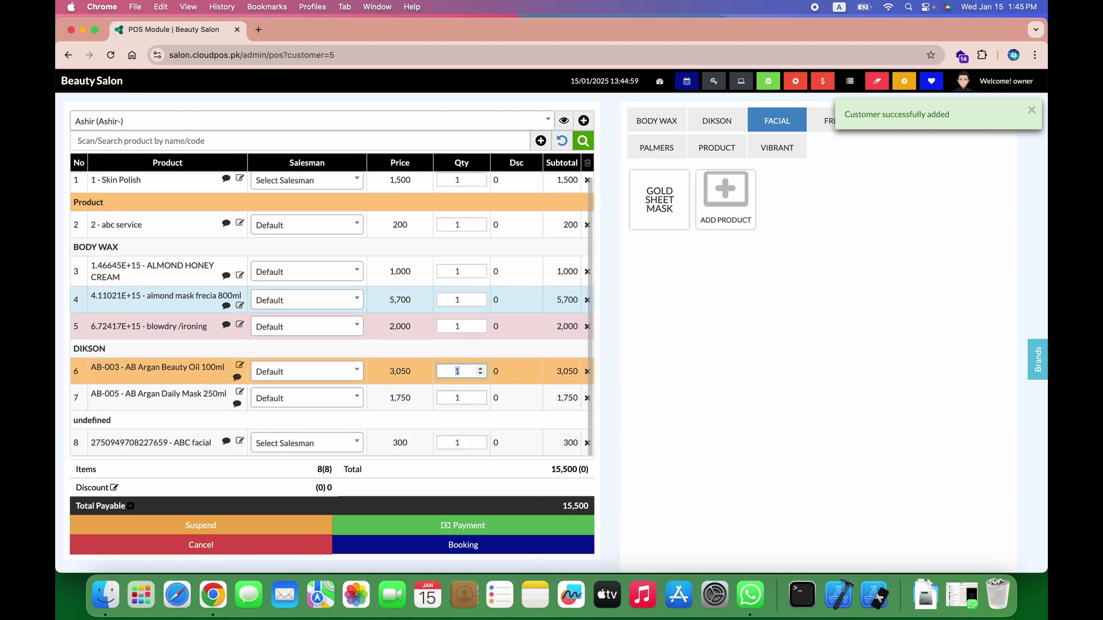
key("Down")
key("Down")
key("Down")
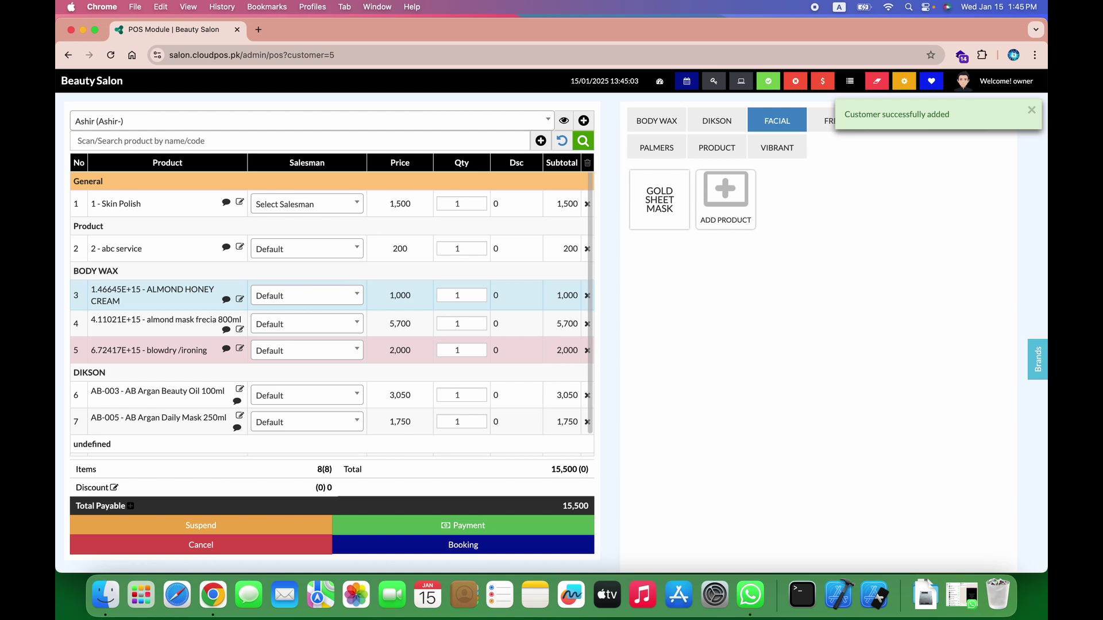
- Finalize the sale's payment with Default as the salesman, dismiss the invoice print and return to an empty sale
left_click(429, 521)
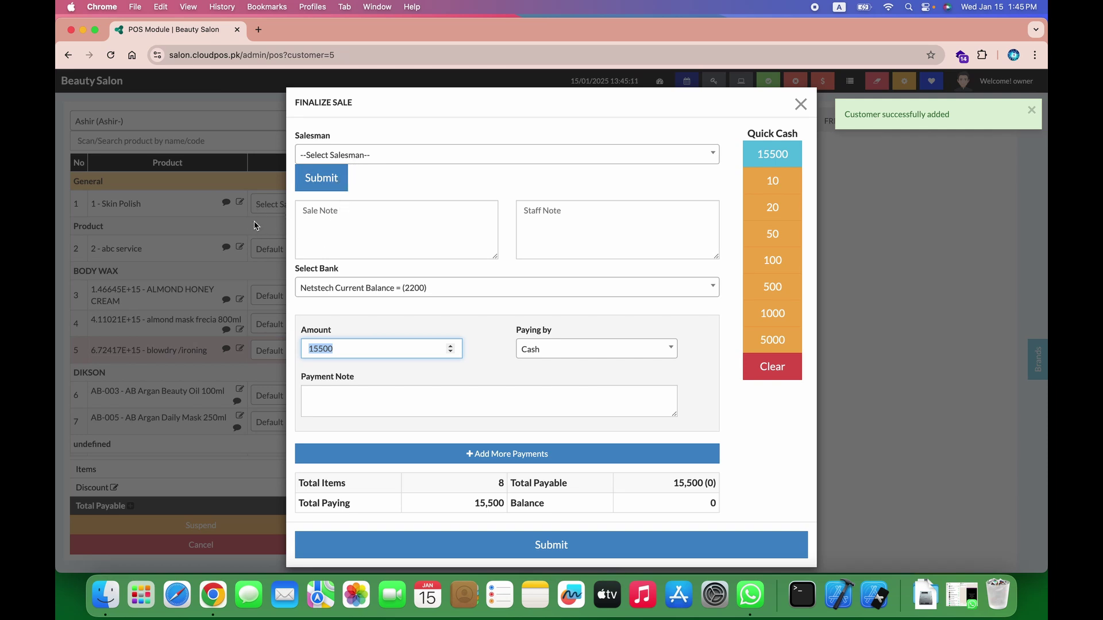
left_click(364, 160)
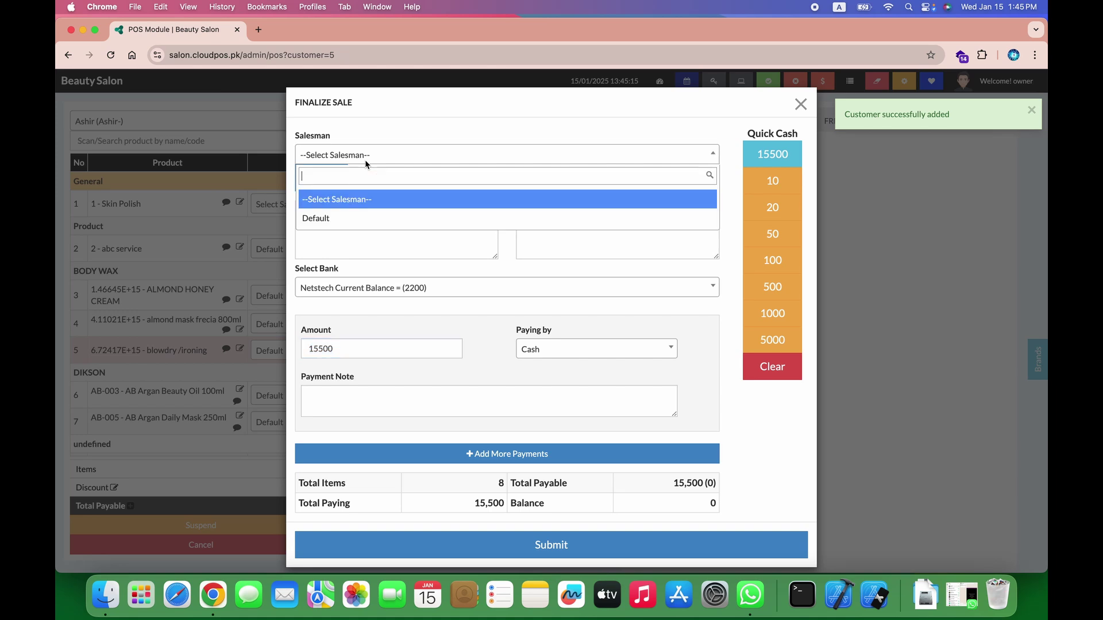
left_click(364, 218)
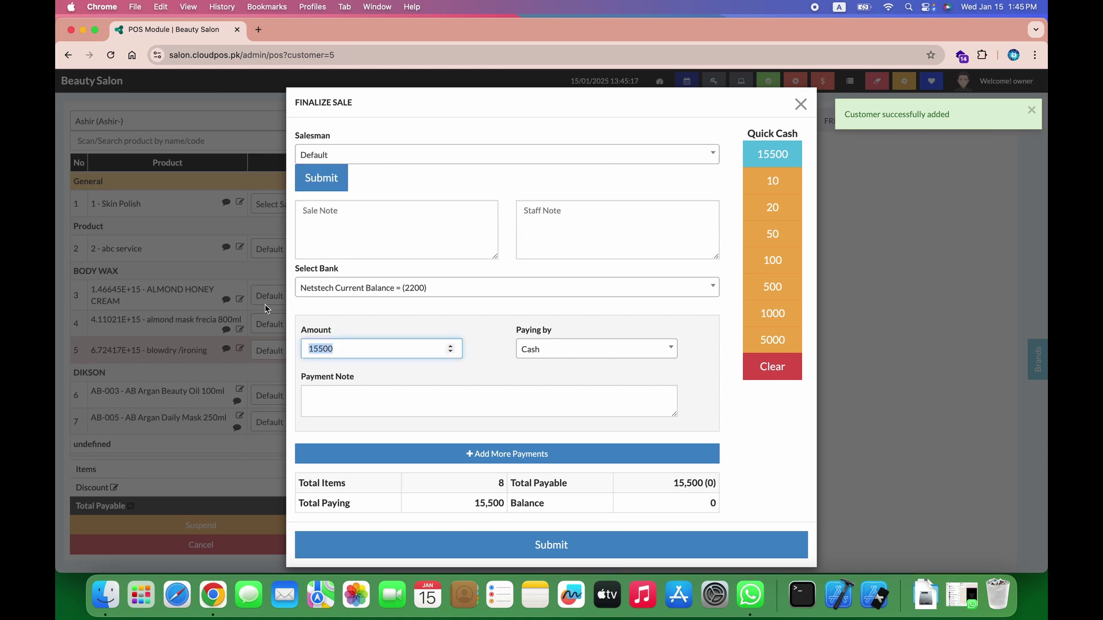
left_click(319, 179)
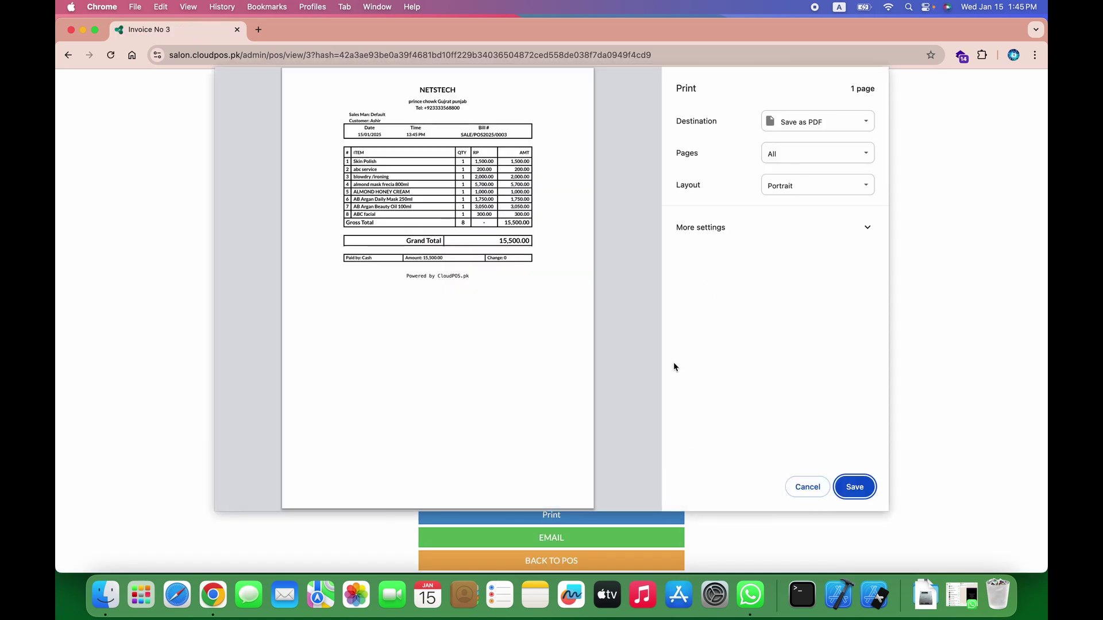
left_click(807, 486)
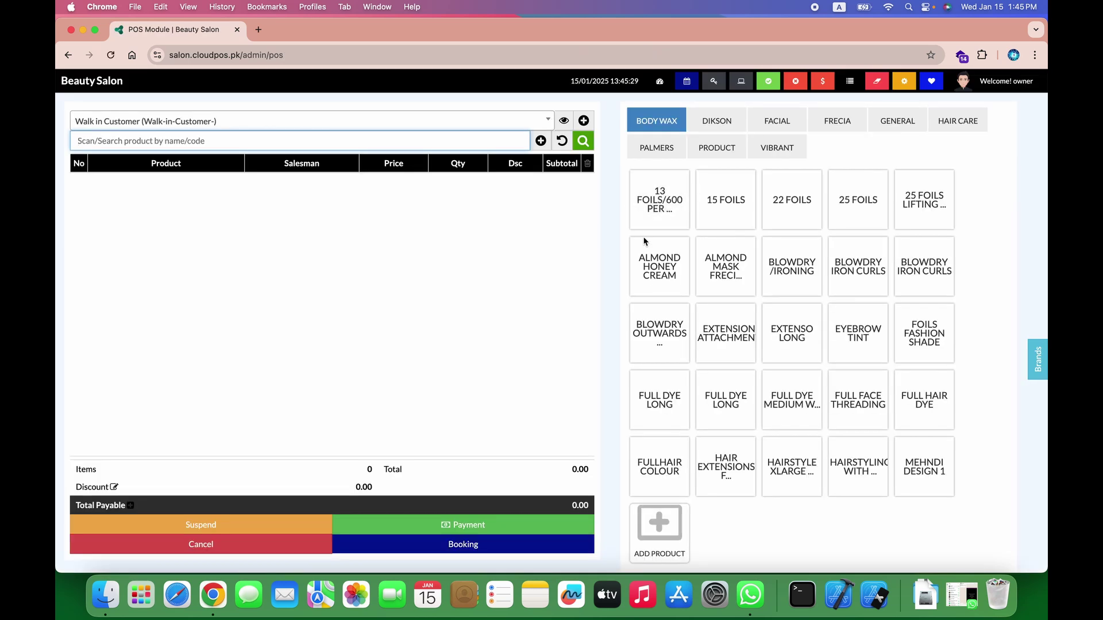
- Enable the Change Price option in the POS settings and save them
left_click(903, 81)
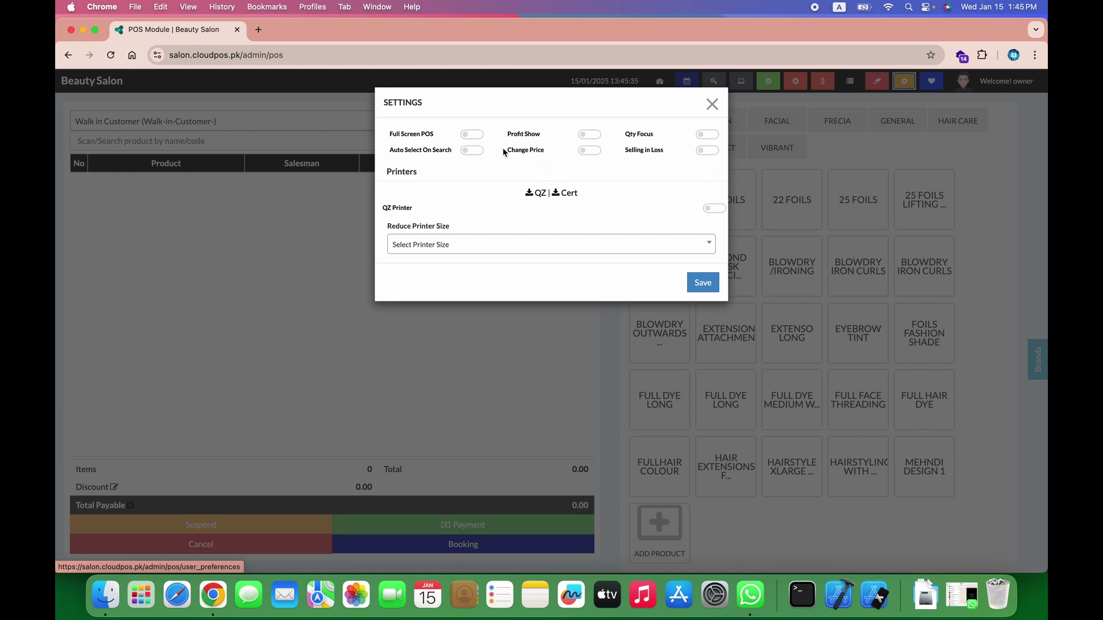
left_click(517, 153)
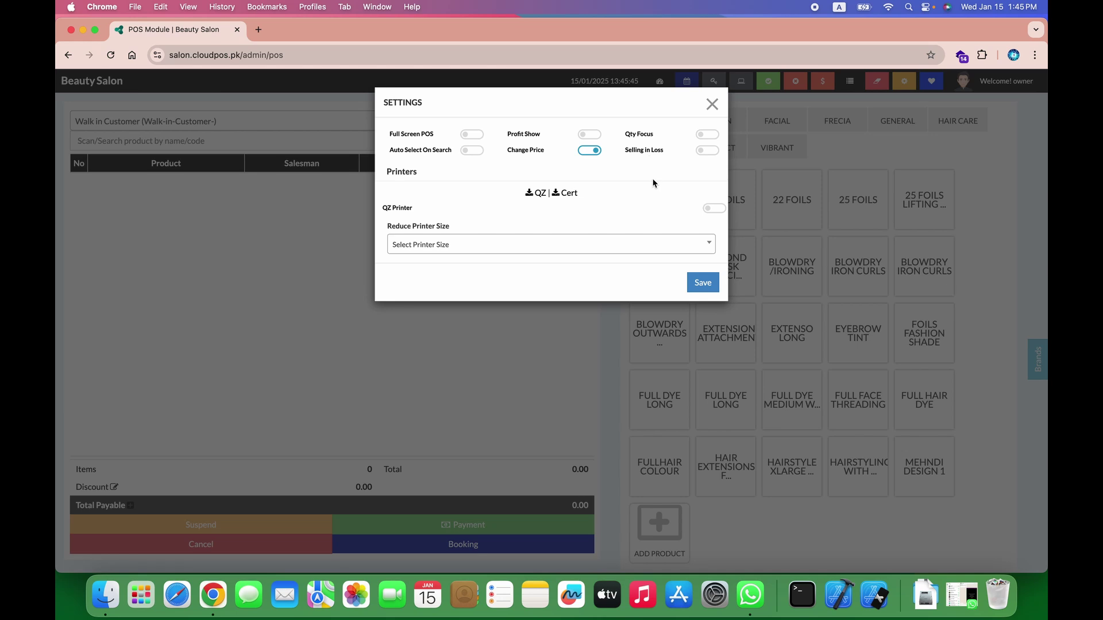
left_click(701, 283)
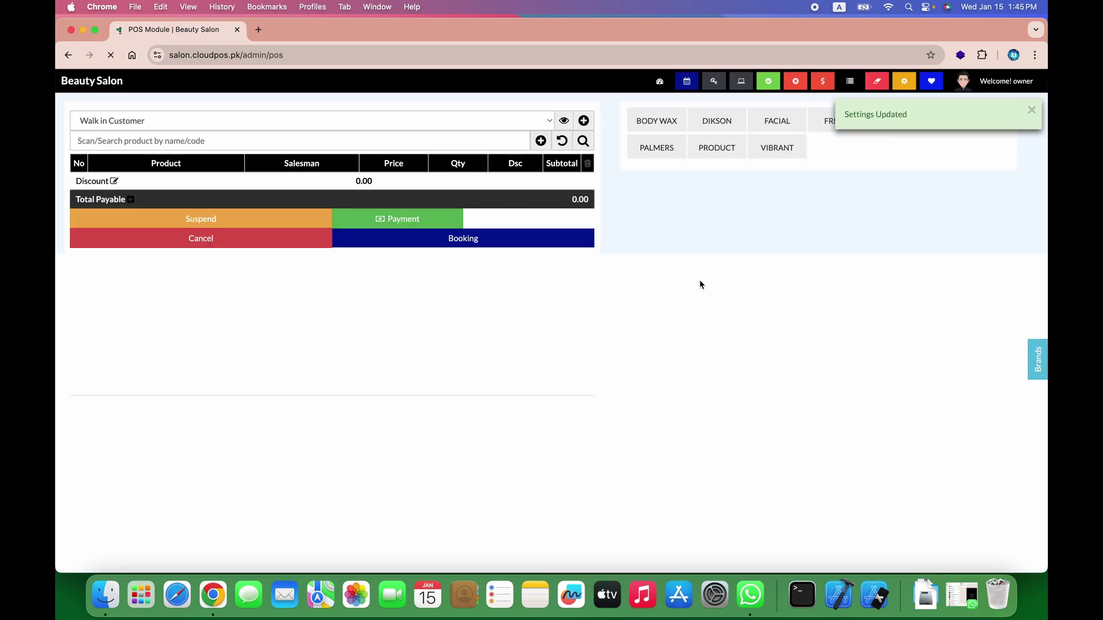
- Add the 15 Foils service from the Body Wax category and set its quantity to 2
left_click(708, 212)
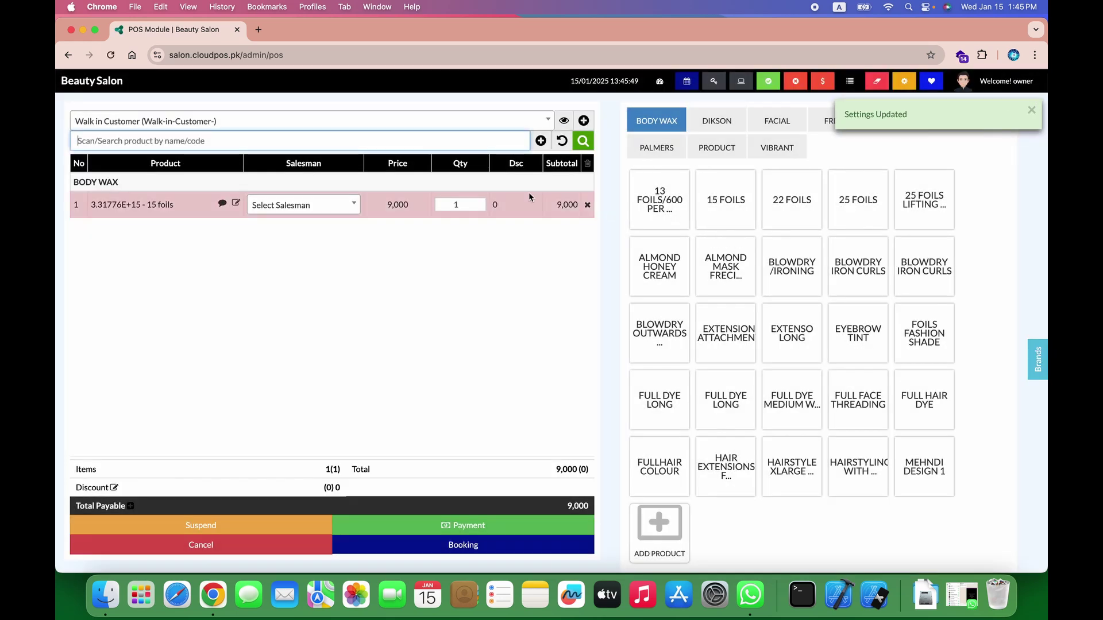
left_click(463, 205)
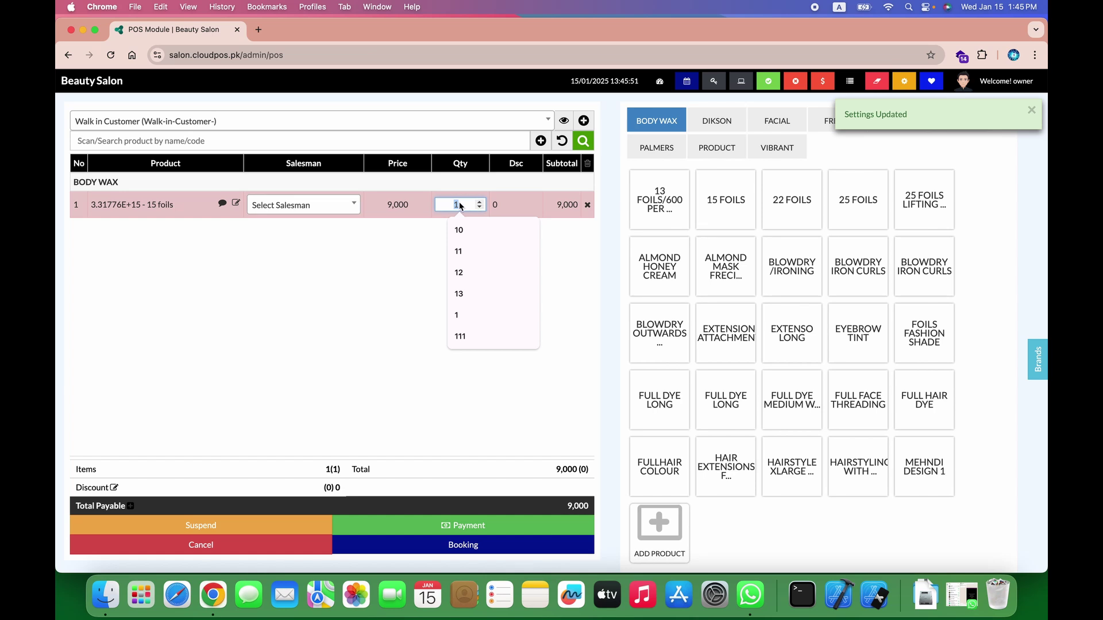
type("2")
key("Return")
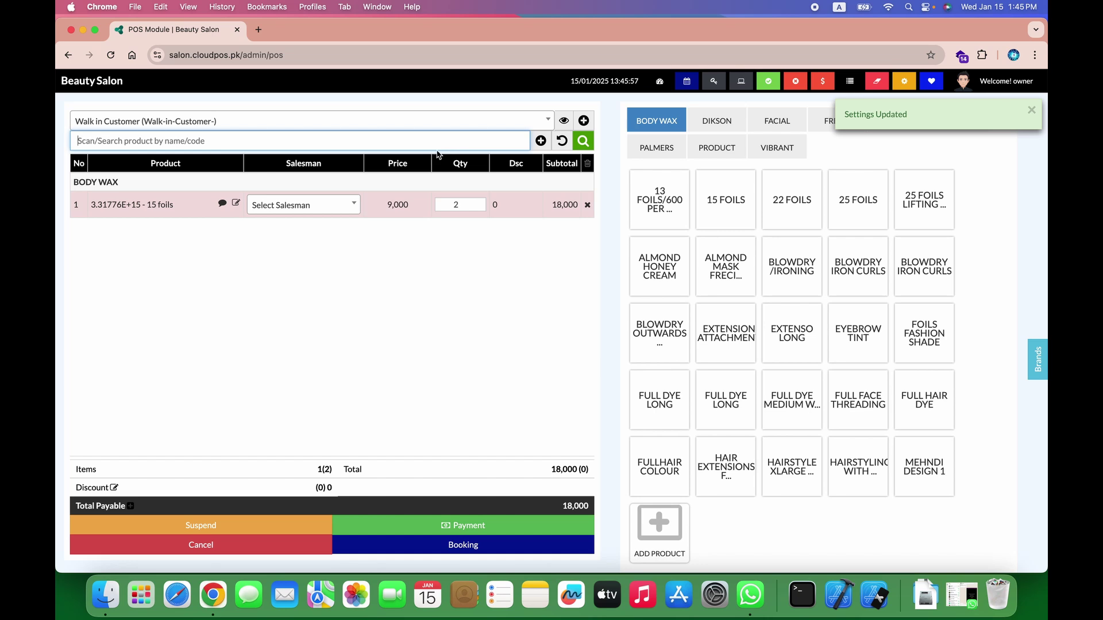
- Review the Change Price option in the POS settings and save them again
left_click(902, 77)
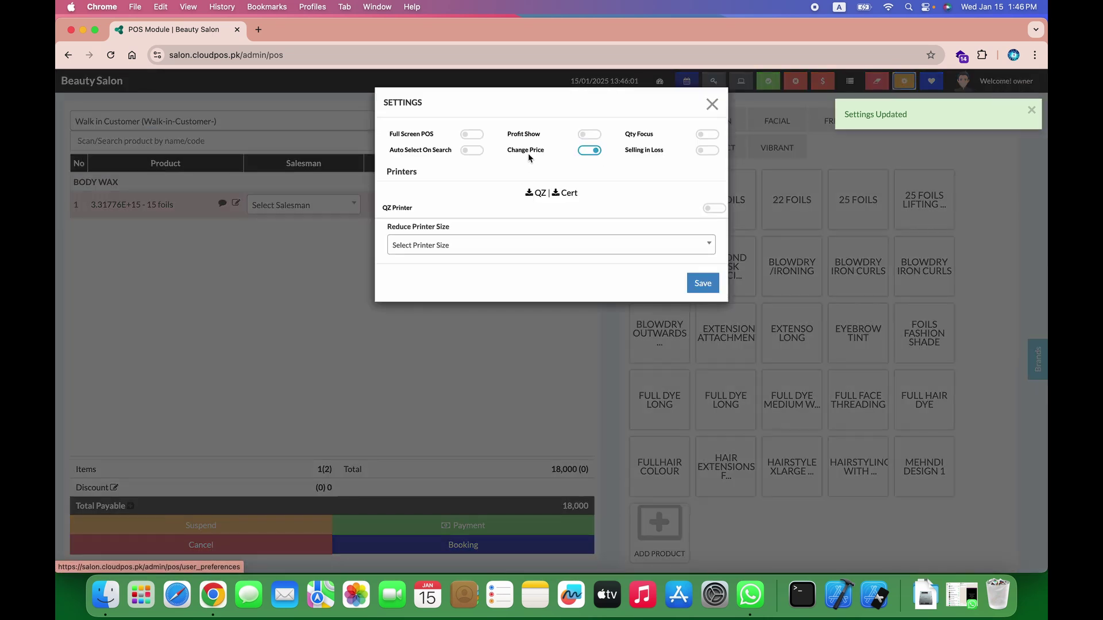
left_click(694, 290)
left_click(706, 297)
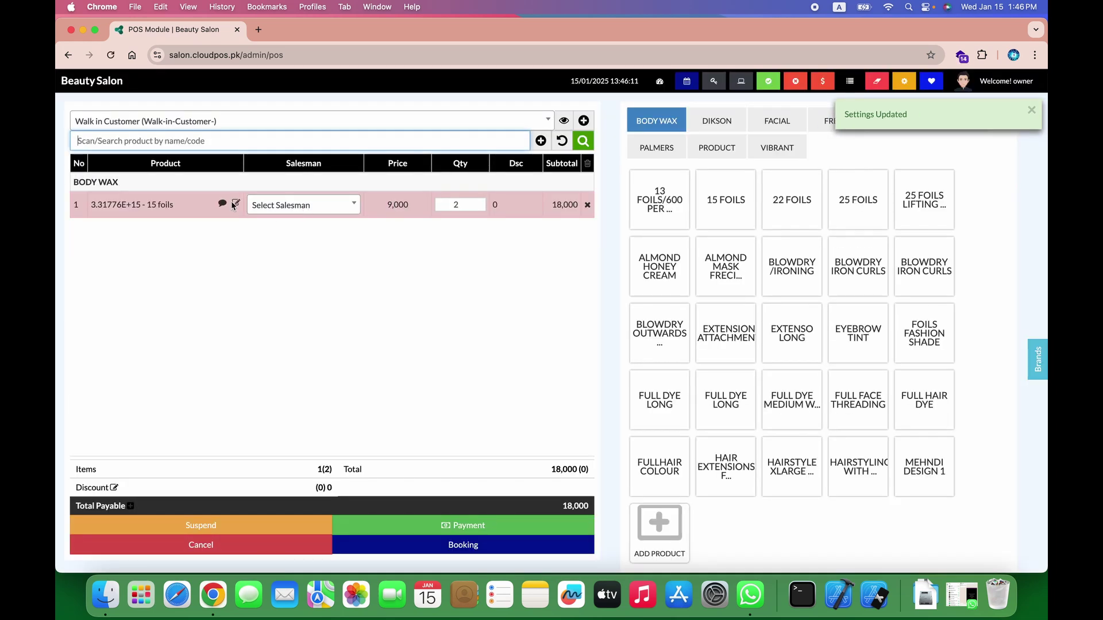
- Edit the 15 foils item in the sale, set its unit price to 5000 and submit the change
left_click(236, 204)
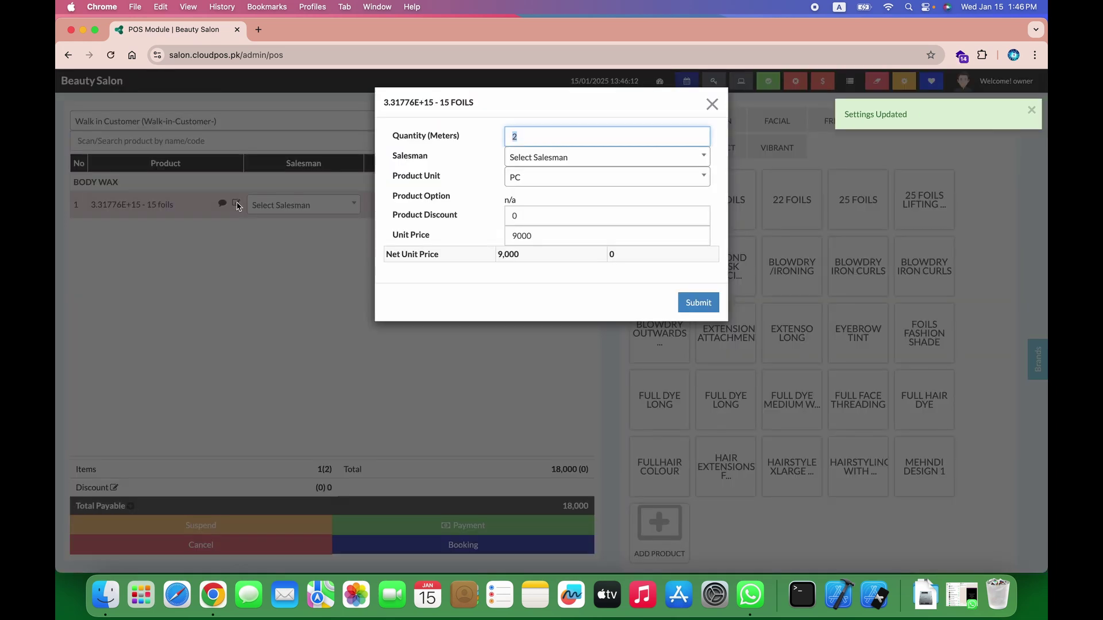
left_click(540, 236)
type("500")
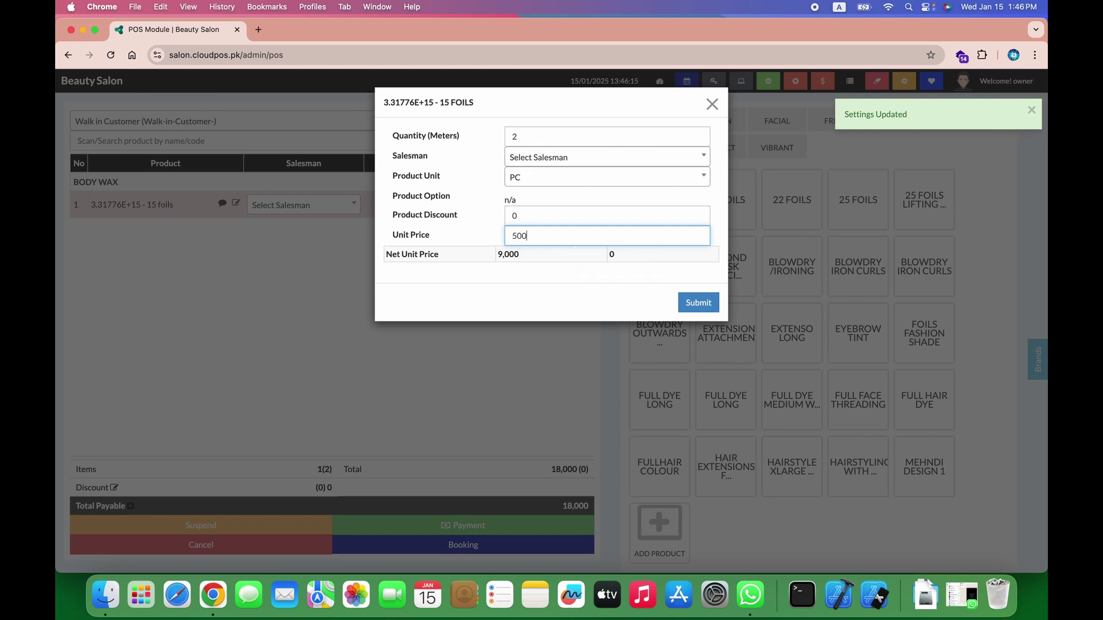
left_click(697, 302)
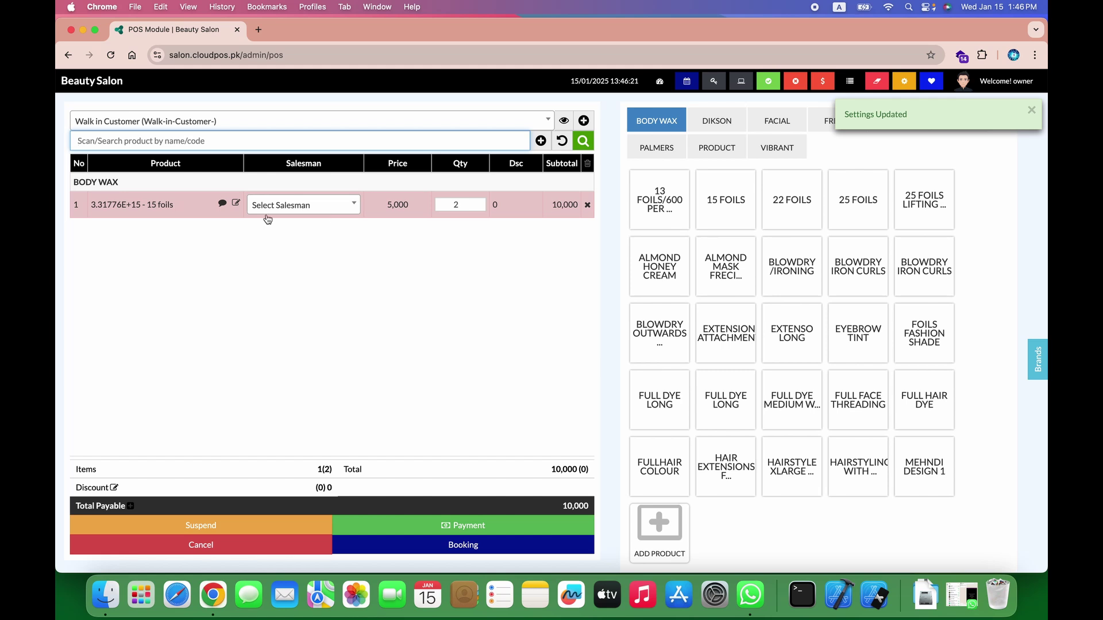
- Examine the comment form of the 15 foils item and close it without entering anything
left_click(223, 203)
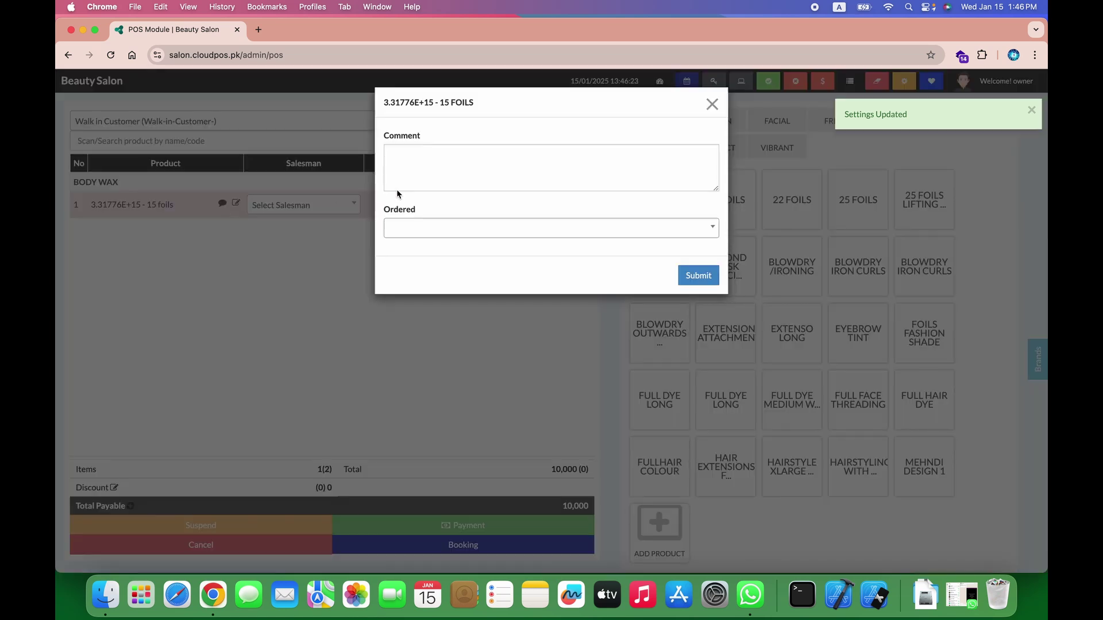
left_click(387, 154)
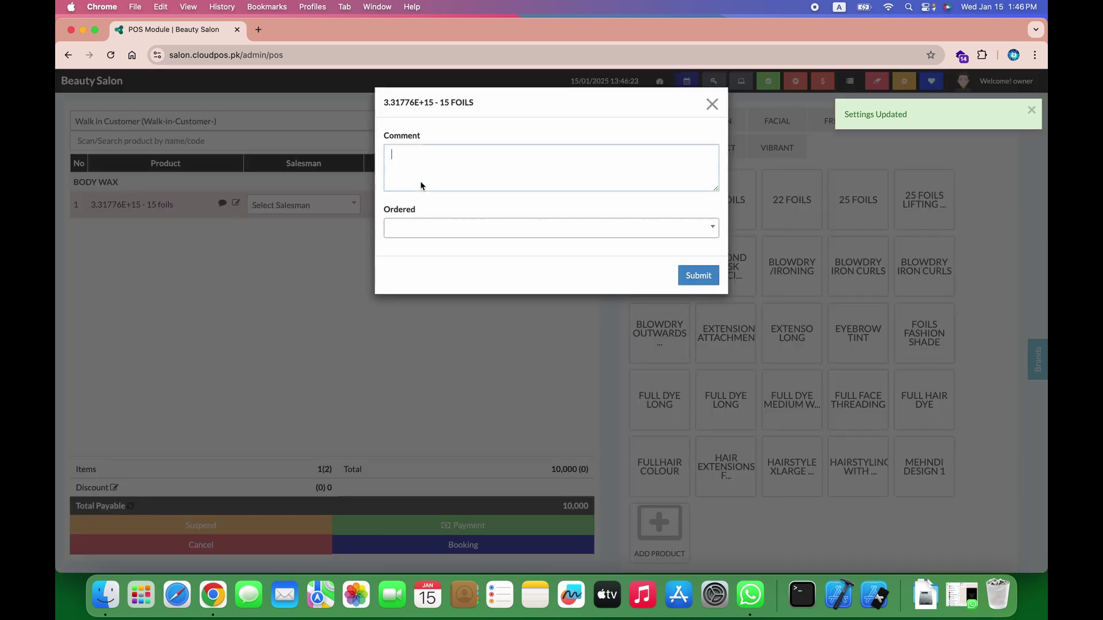
left_click(712, 104)
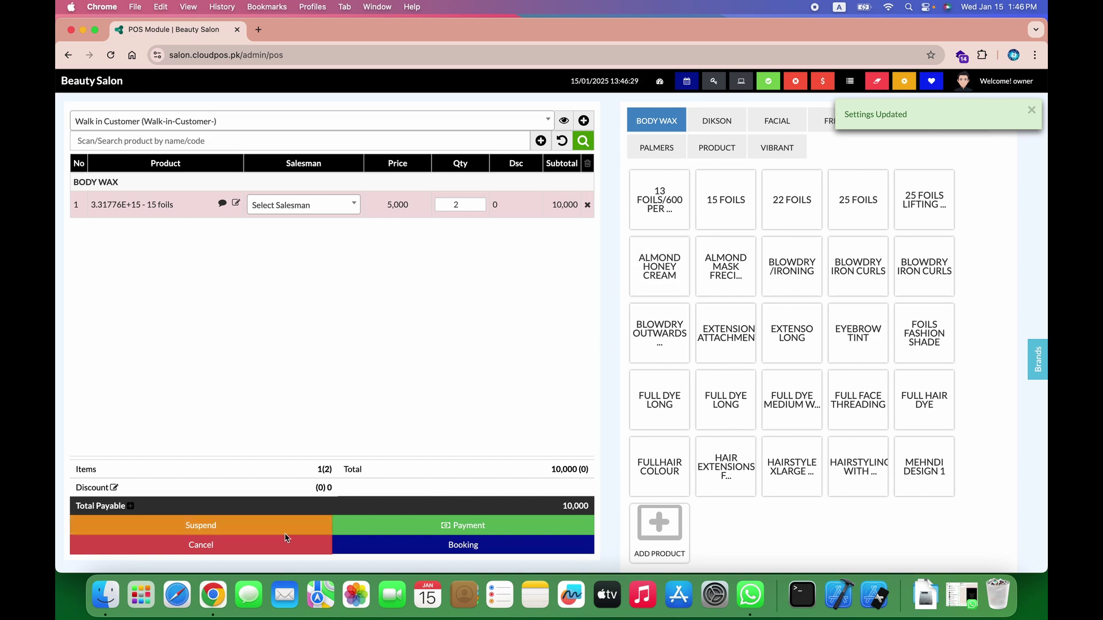
- Add almond mask frecia 800ml and blowdry /ironing to the sale and suspend it with the reference note "as"
left_click(715, 290)
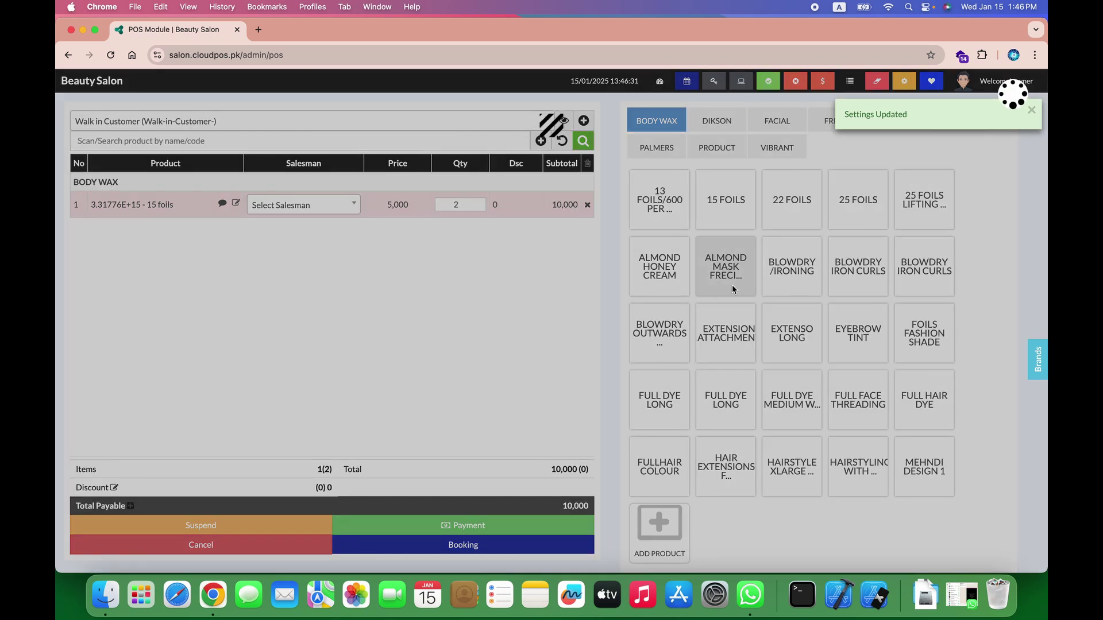
left_click(804, 275)
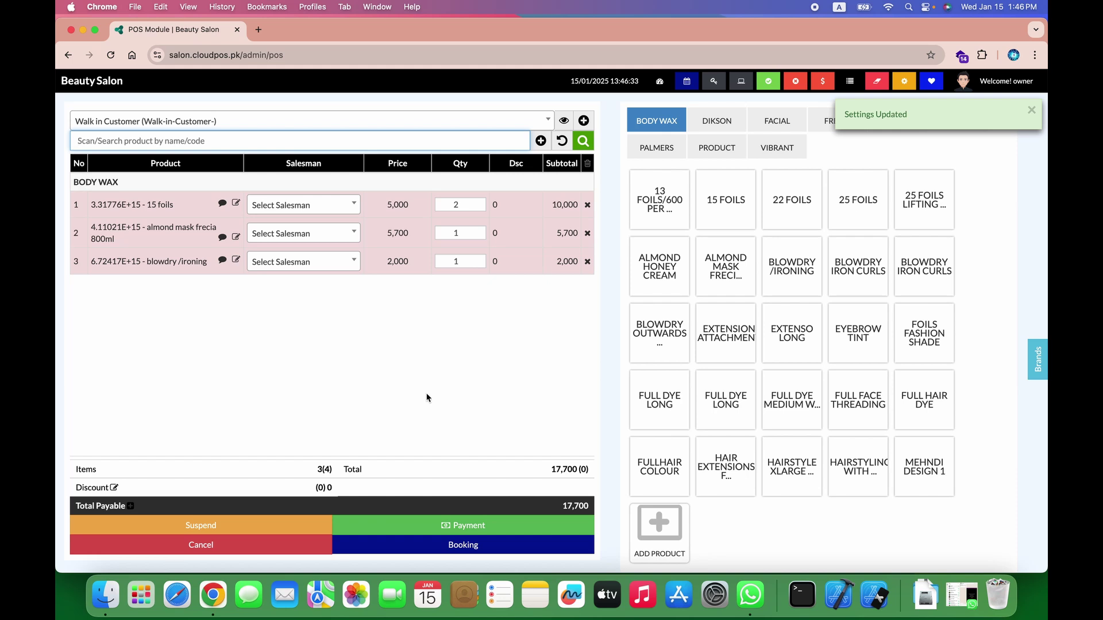
left_click(246, 525)
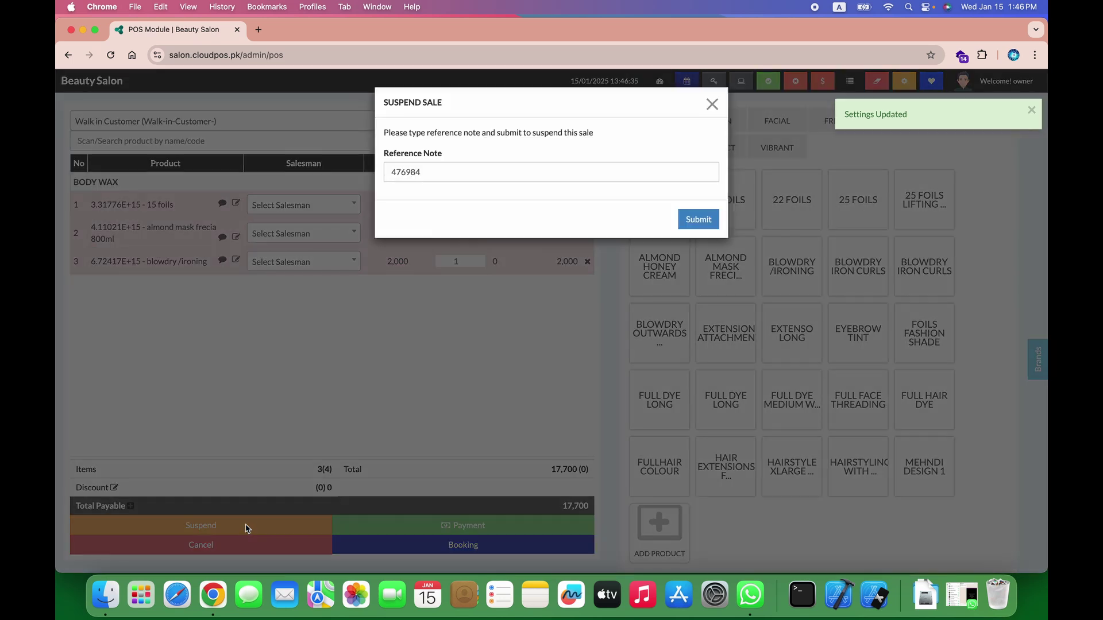
double_click(409, 170)
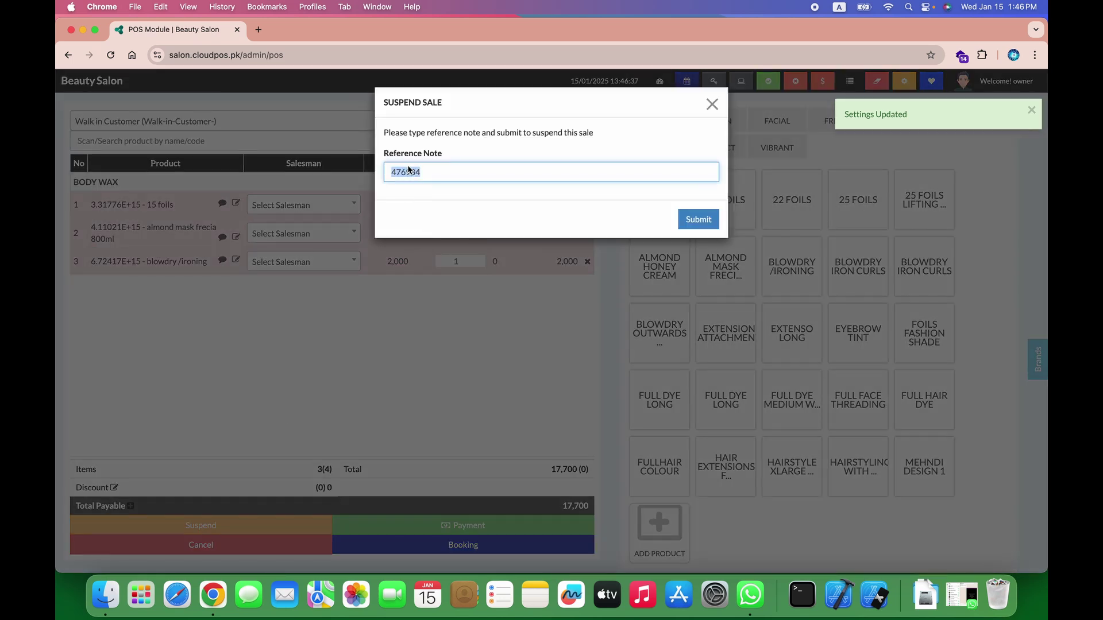
type("as")
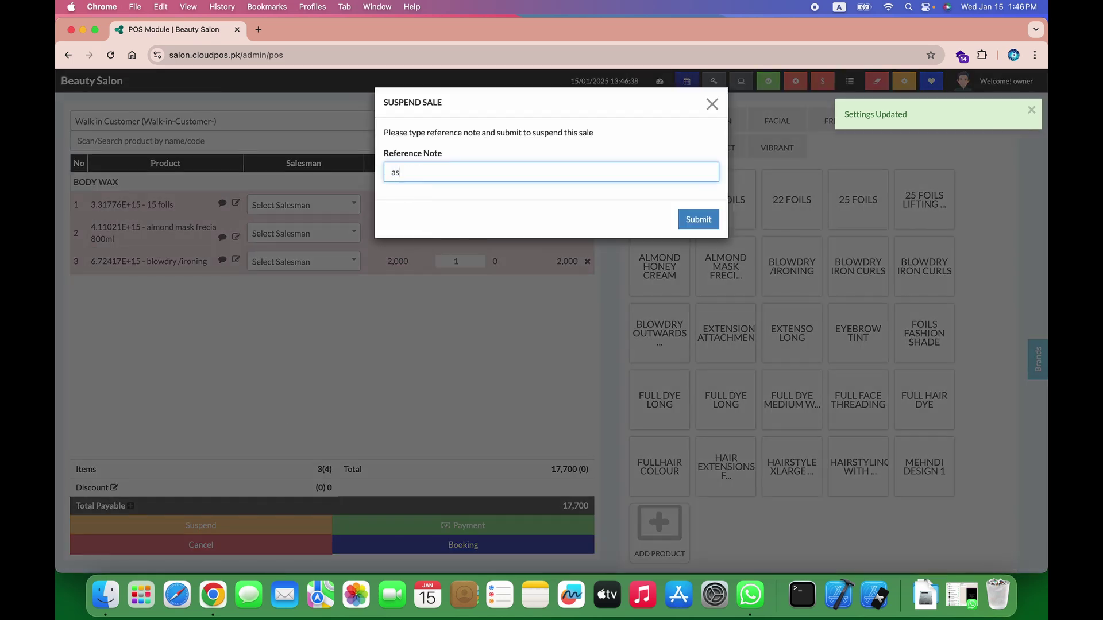
left_click(697, 219)
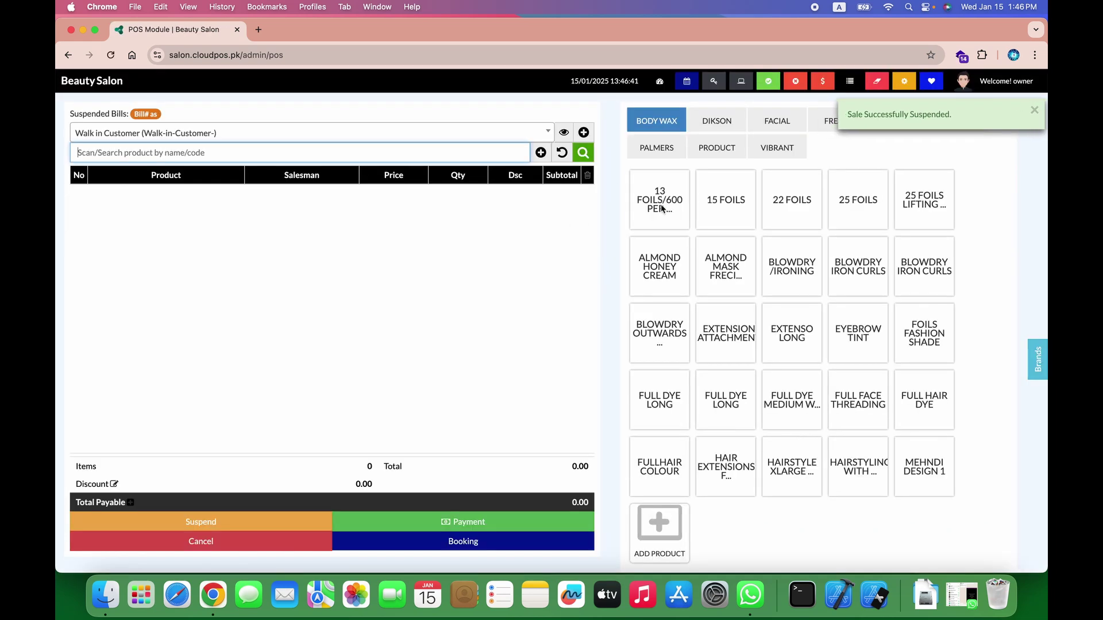
- Add 15 Foils and 22 Foils to a new sale and load the suspended bill "as" in its place
left_click(719, 217)
left_click(779, 208)
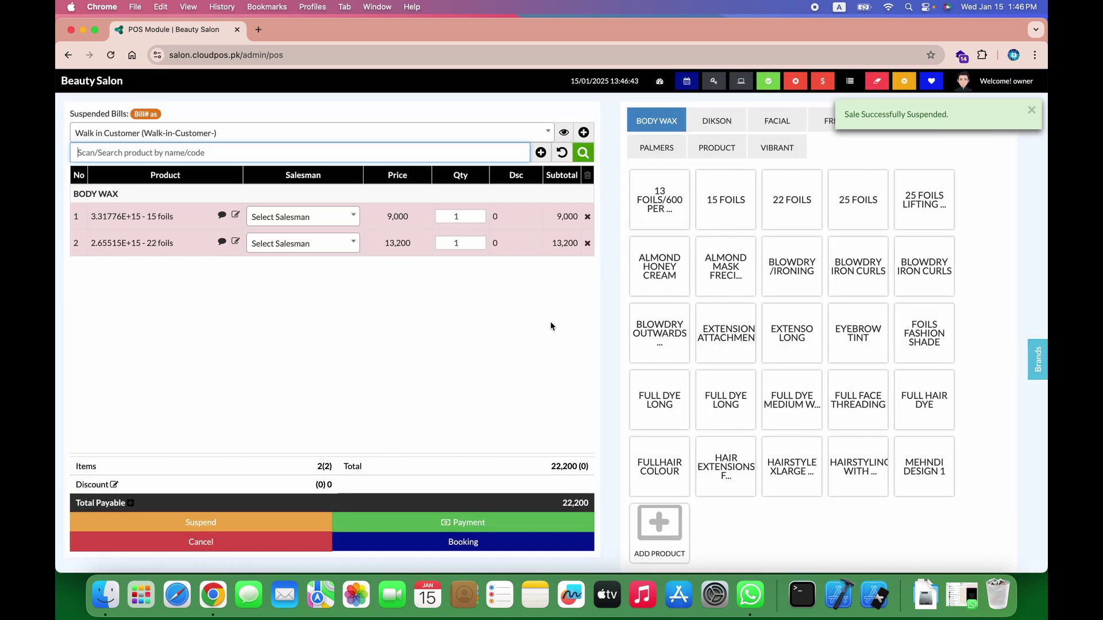
left_click(143, 115)
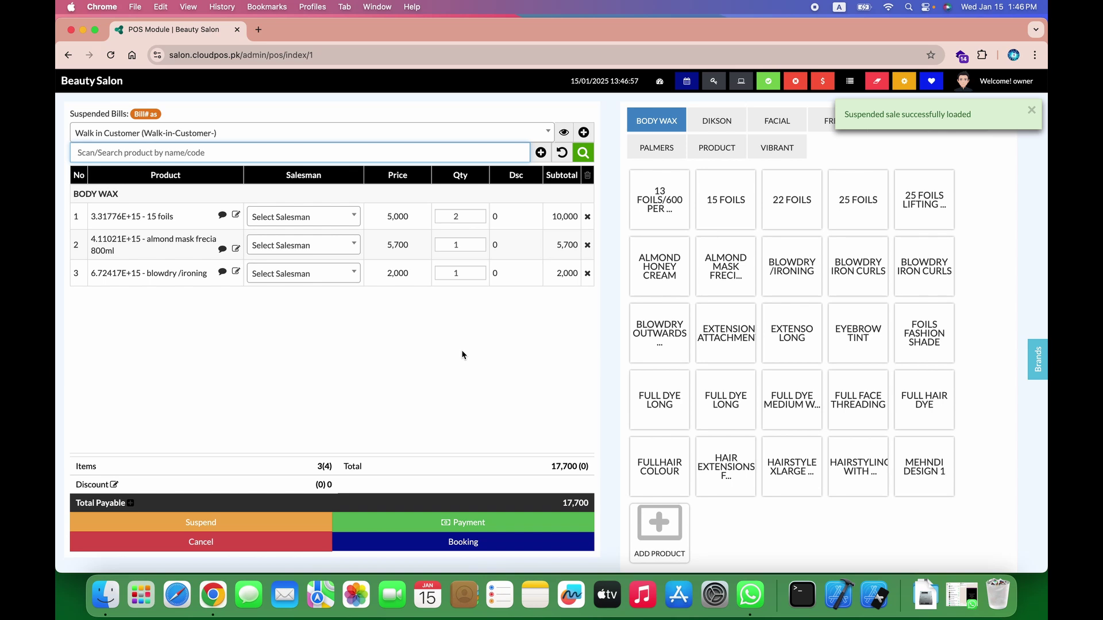
- Start an advance booking for the loaded sale with the appointment set to 22/01/2025 09:46
left_click(464, 546)
left_click(500, 174)
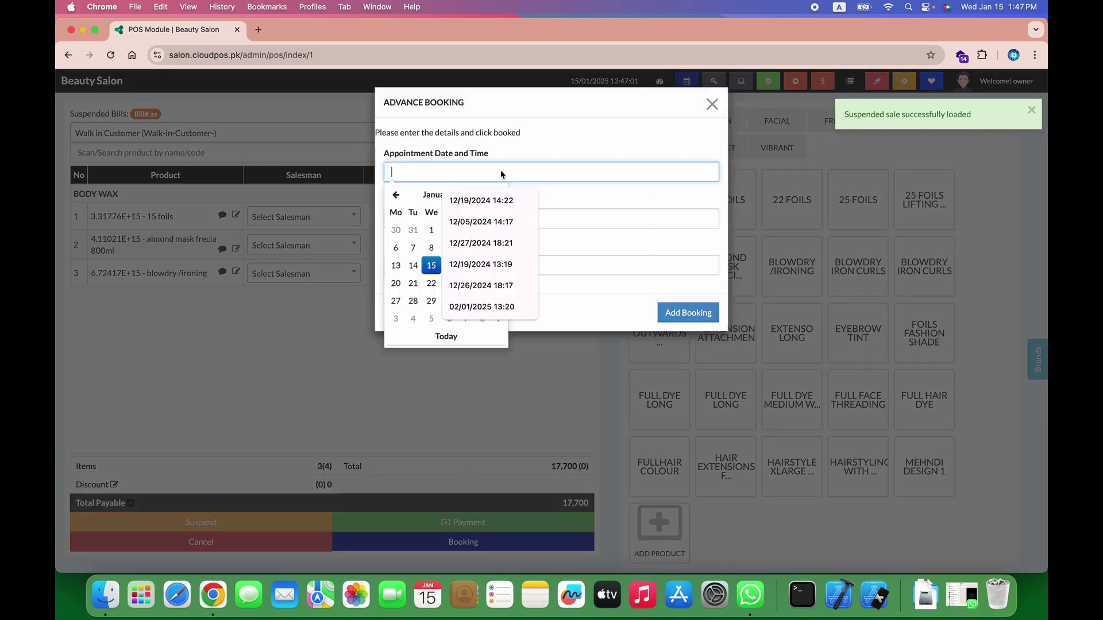
left_click(431, 287)
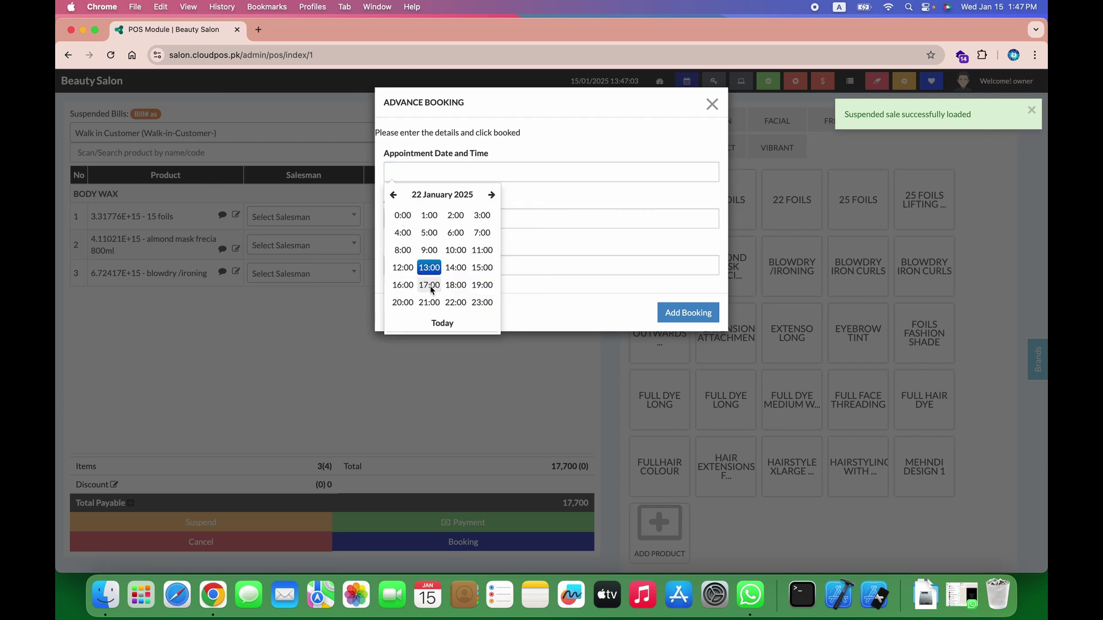
left_click(434, 244)
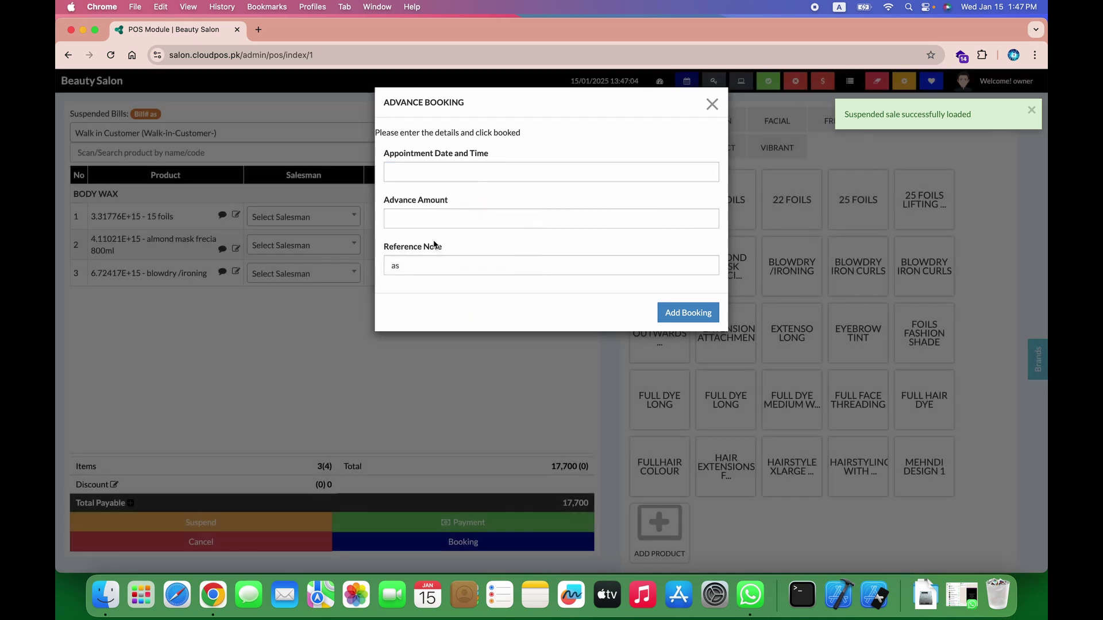
left_click(444, 179)
left_click(431, 287)
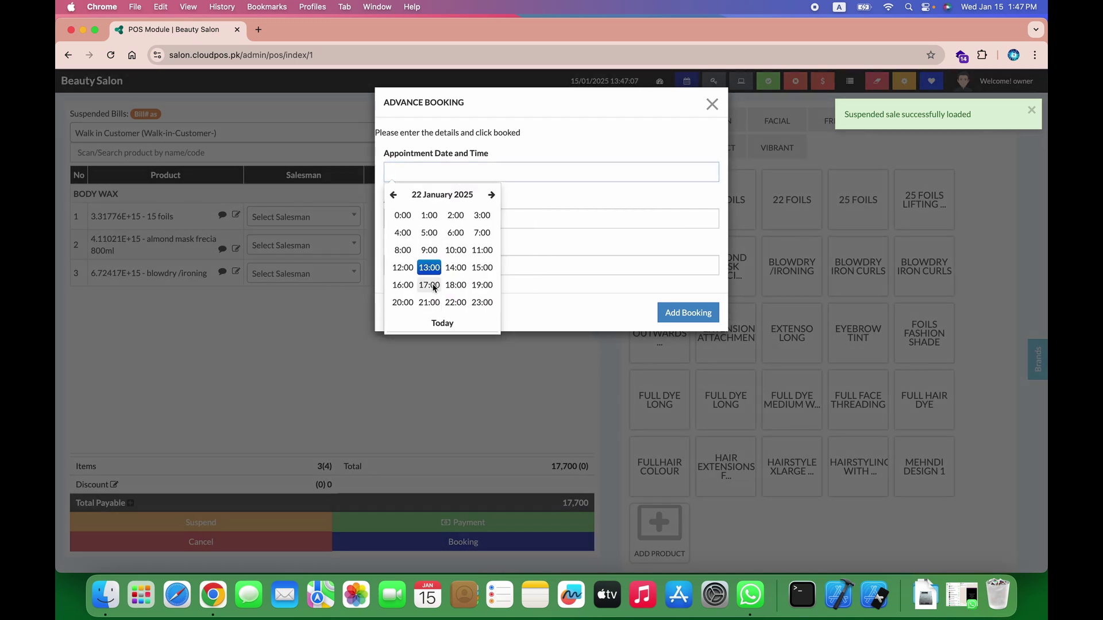
left_click(428, 250)
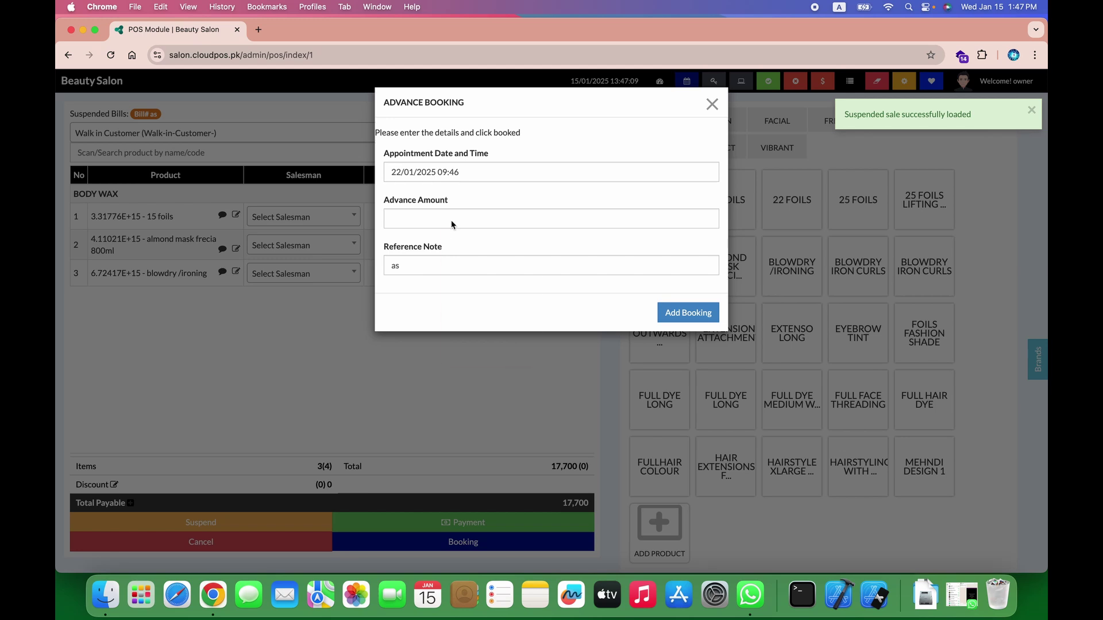
- Set the booking's advance amount to 200, add the booking, dismiss the receipt print and return to the POS
left_click(451, 224)
type("20")
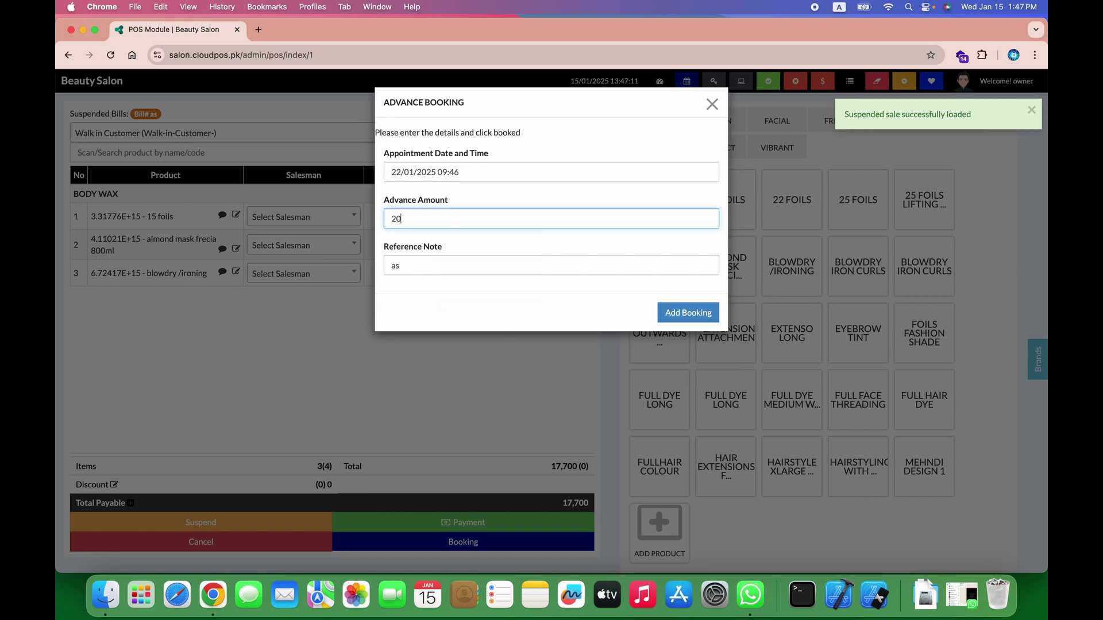
type("0")
left_click(680, 313)
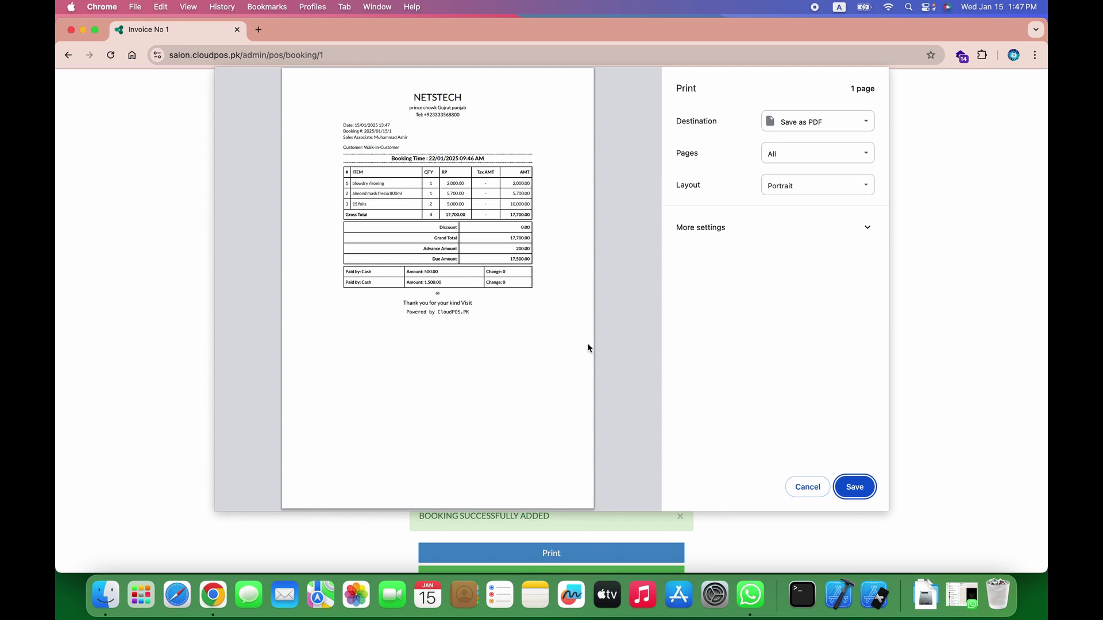
key("super+Tab")
left_click(803, 492)
left_click(804, 491)
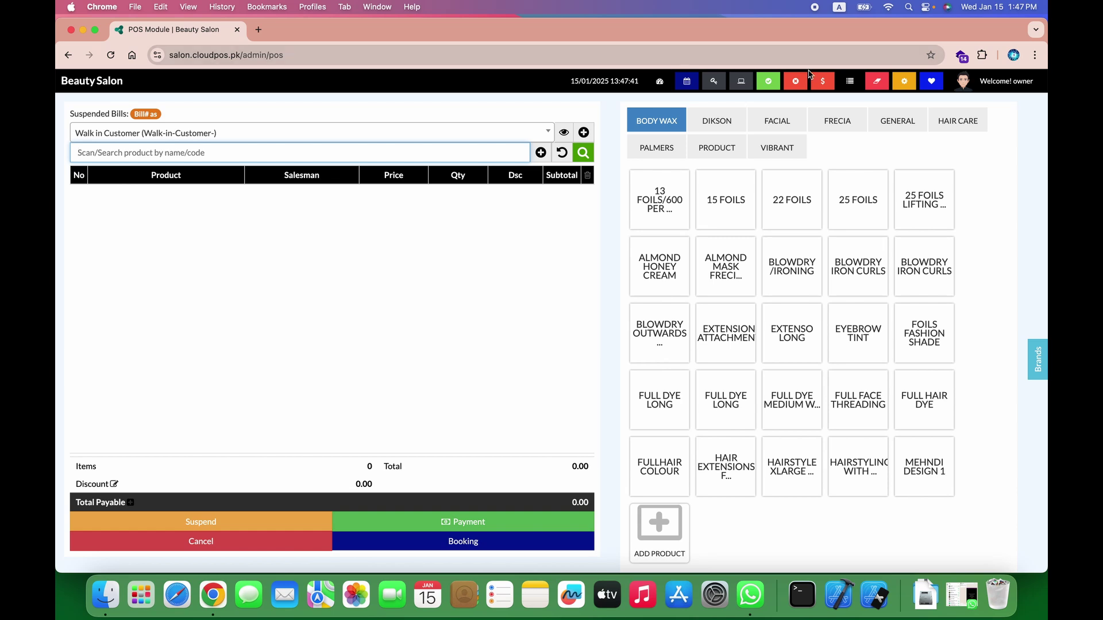
- View the list of completed sales, close it and open the booking calendar
left_click(932, 86)
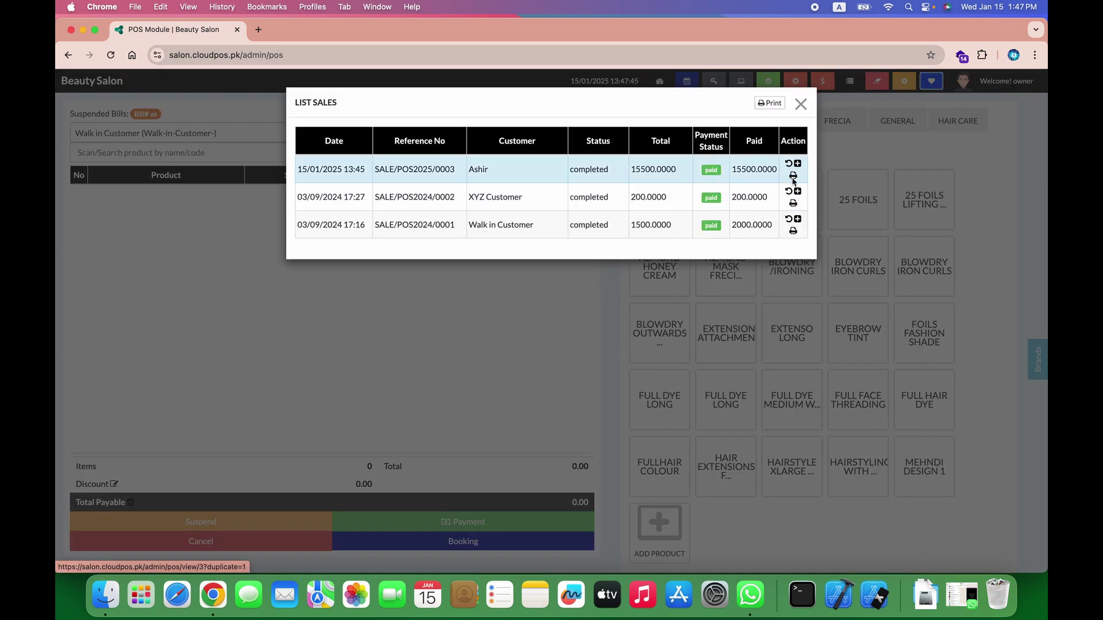
left_click(800, 105)
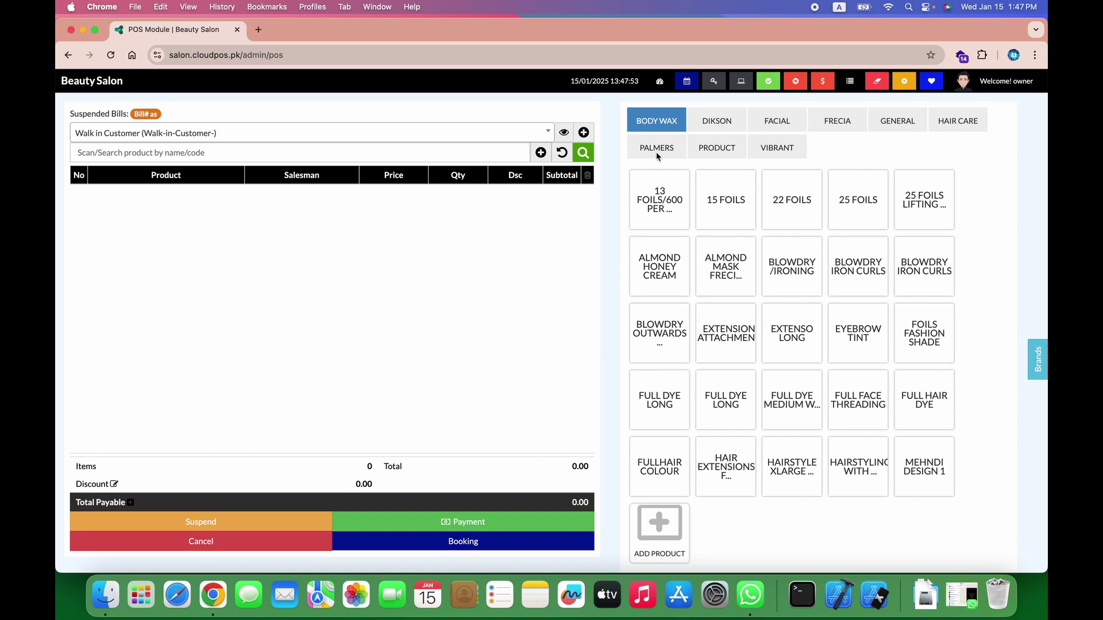
left_click(695, 81)
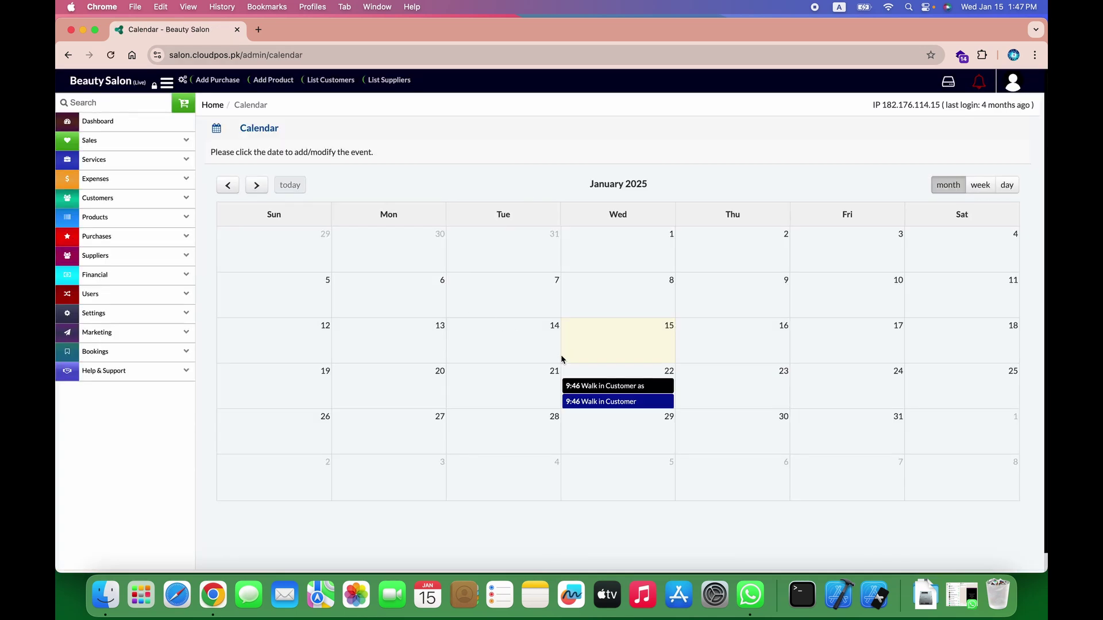
- Check the calendar's day and month views and inspect the event "Walk in Customer as" on 22 January 2025
mouse_move(640, 383)
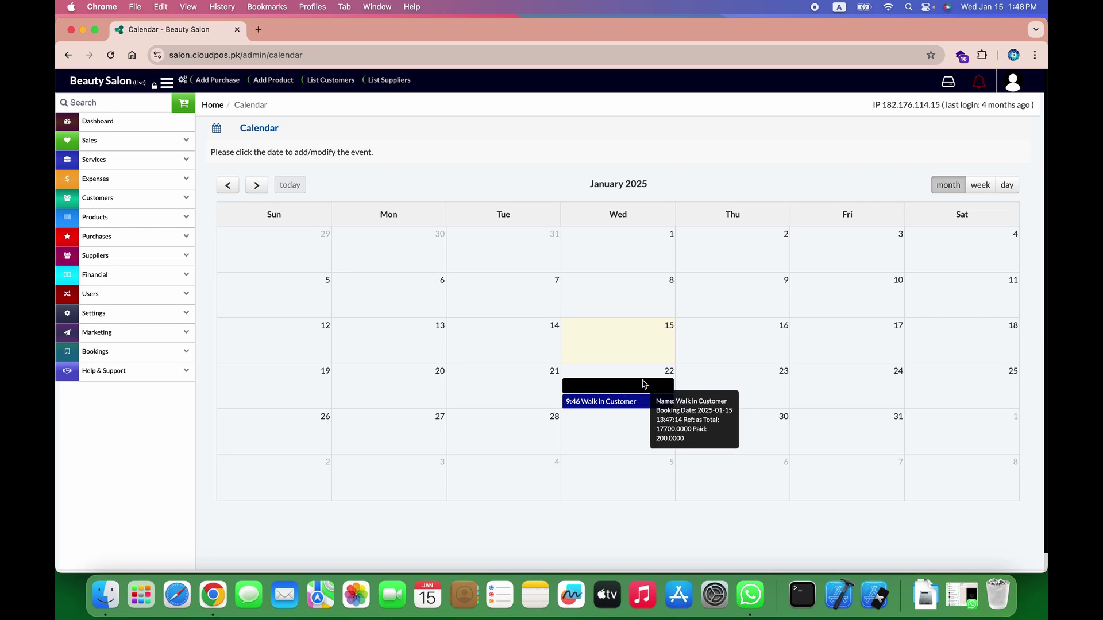
left_click(1009, 184)
scroll(689, 436, "up", 5)
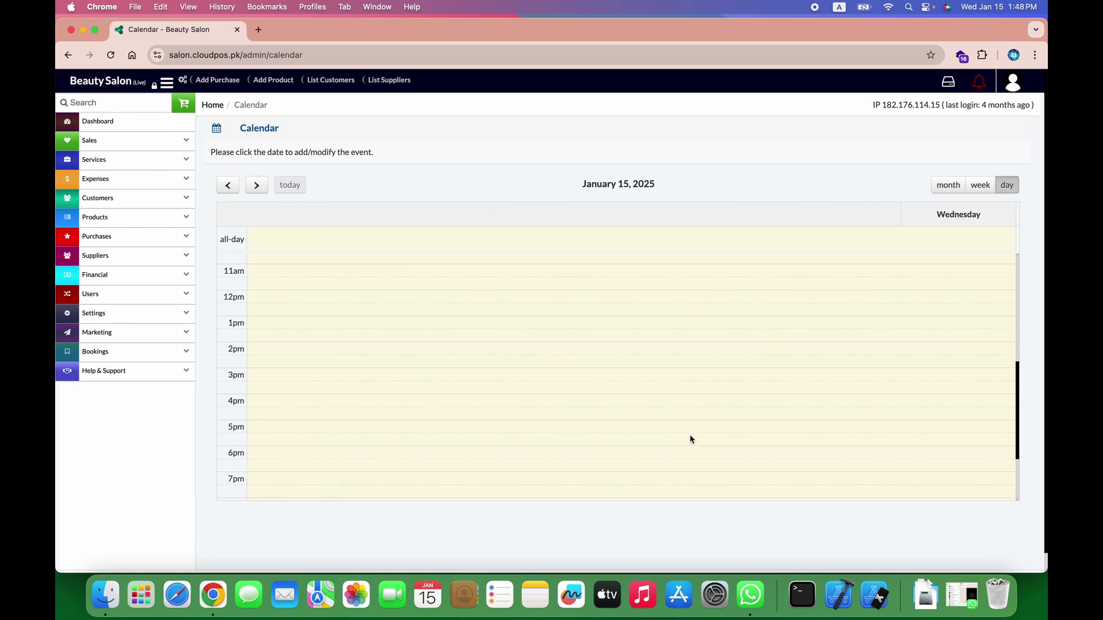
left_click(947, 185)
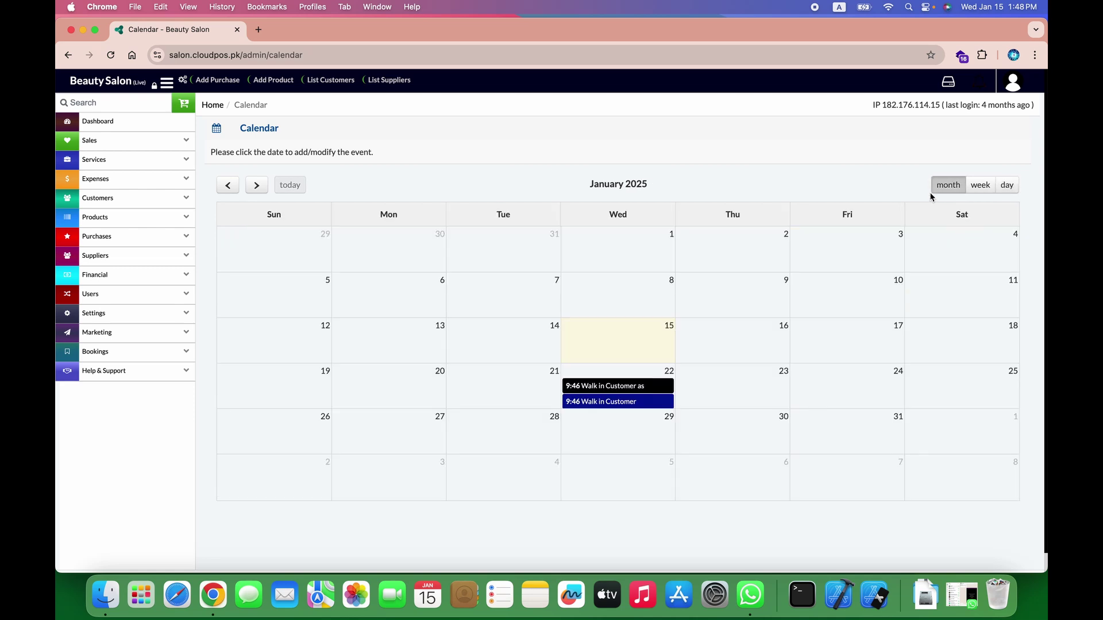
left_click(633, 386)
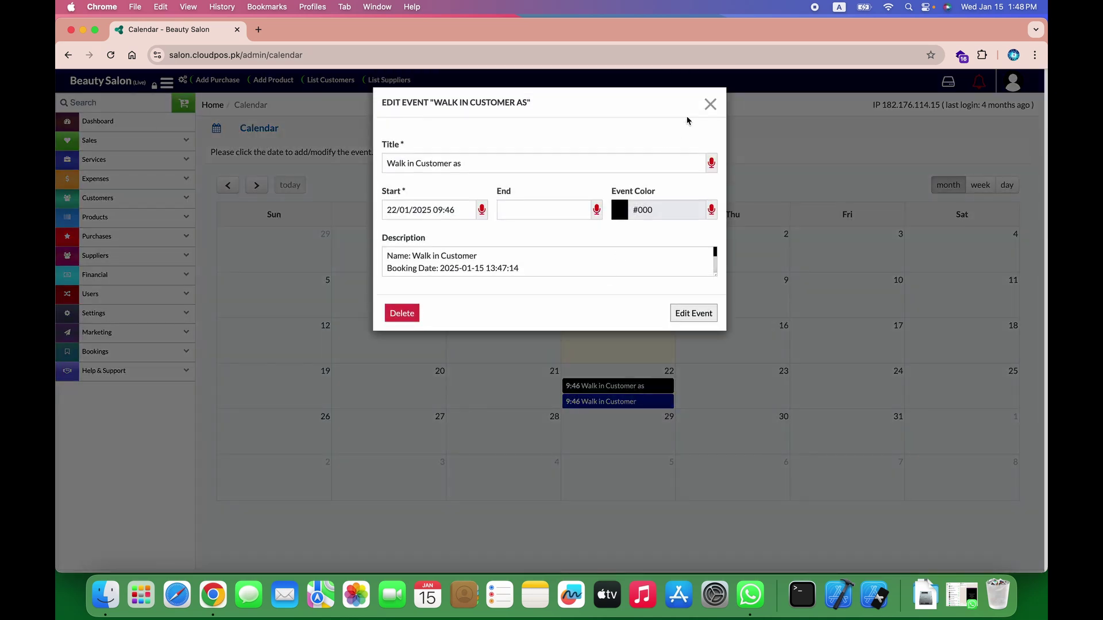
left_click(710, 104)
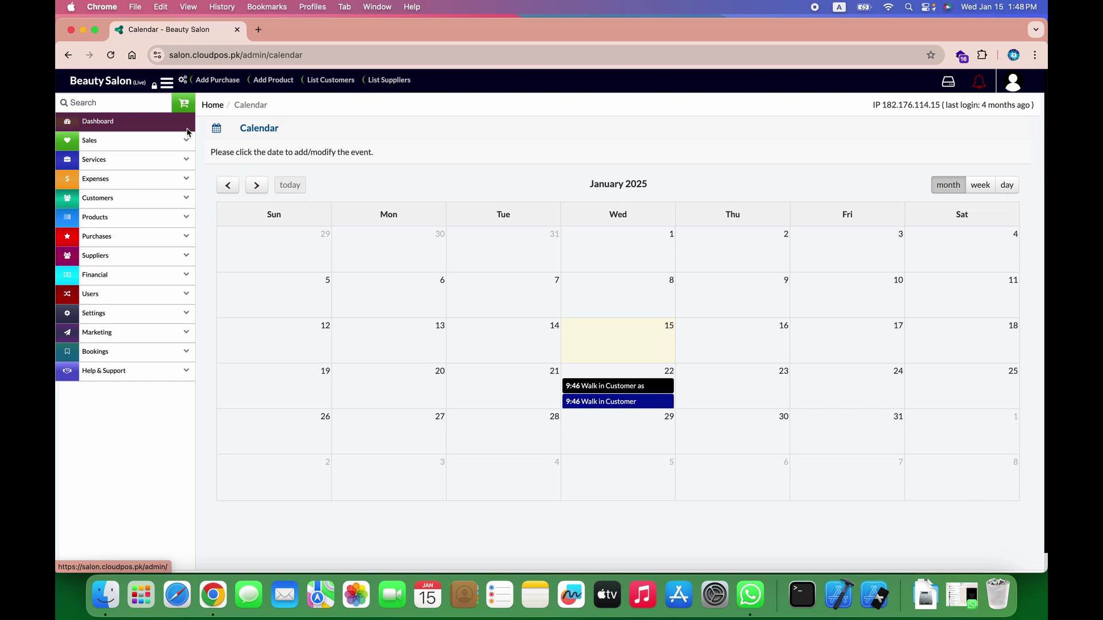
- View the product list and open the form for adding a product
left_click(169, 217)
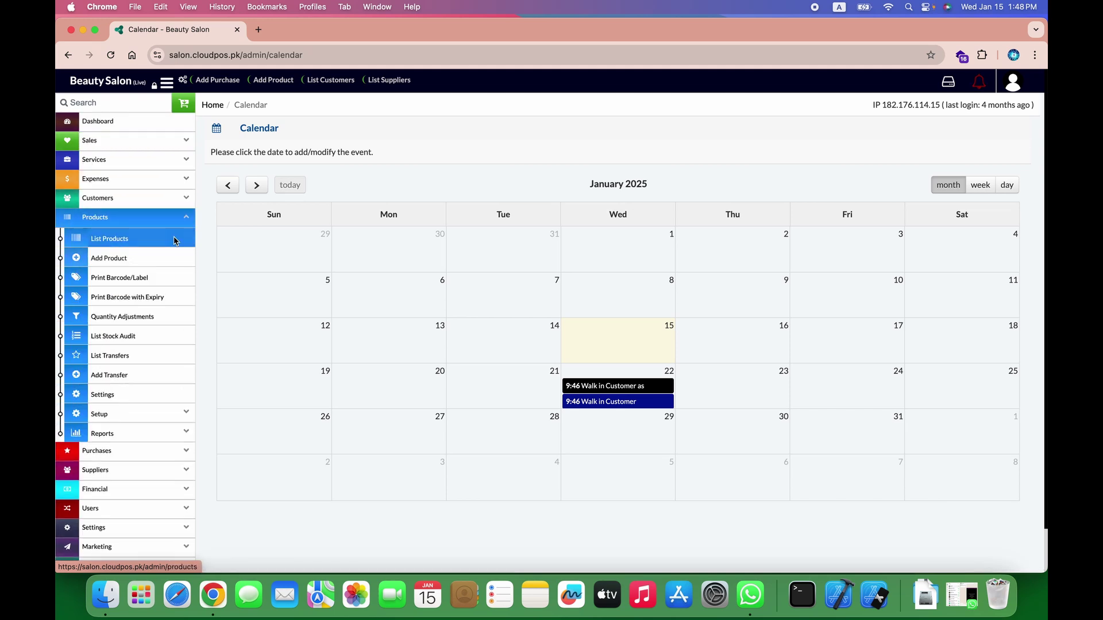
left_click(174, 240)
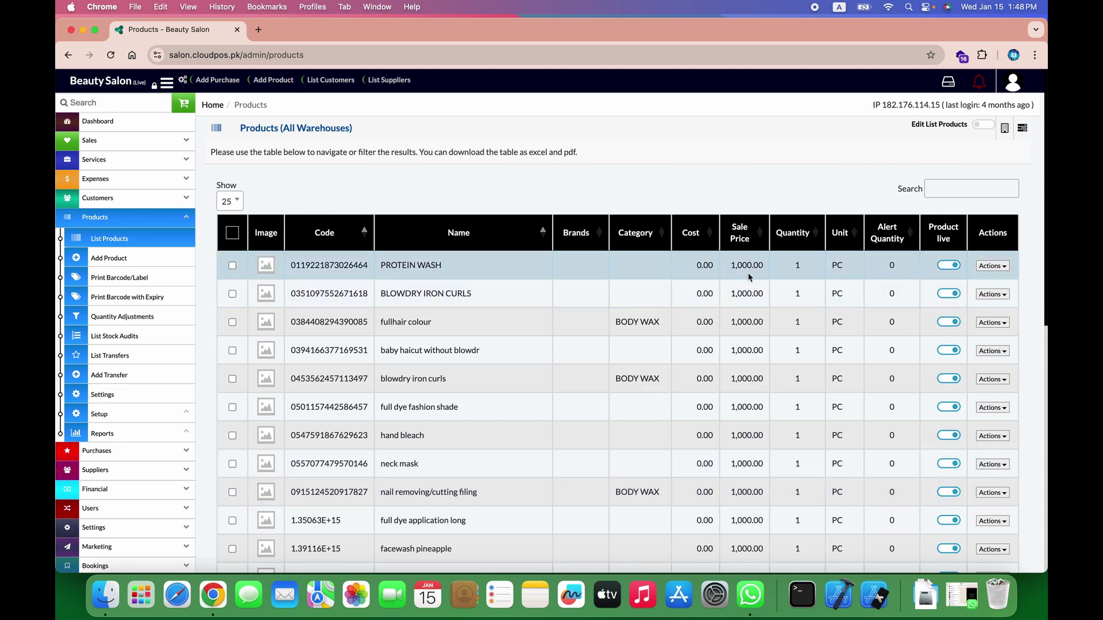
left_click(137, 252)
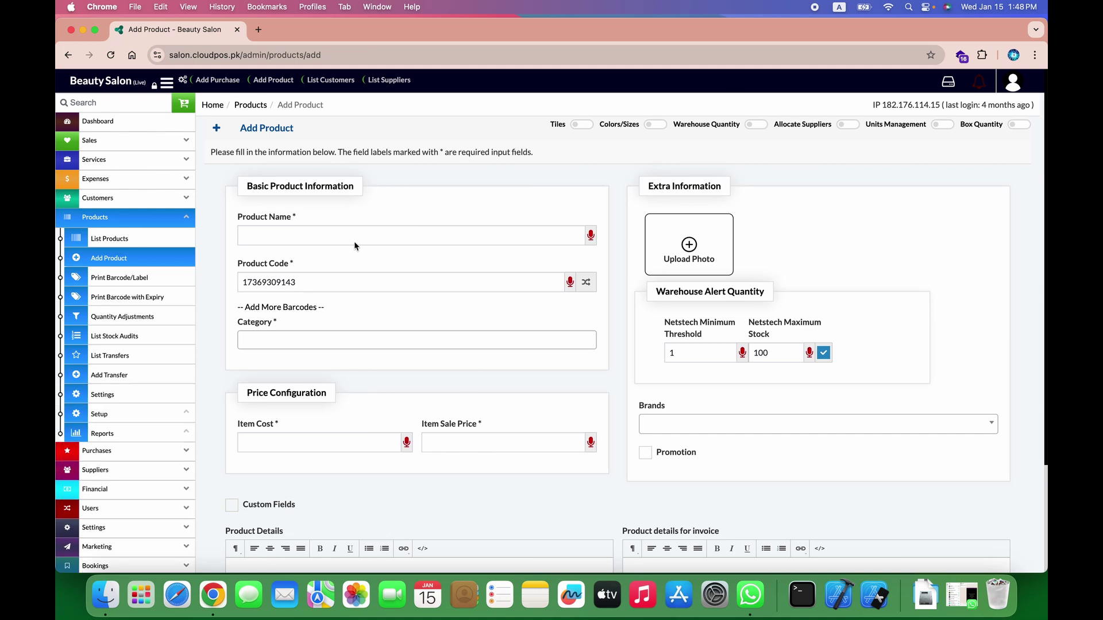
- Enter jehdjehd as a new category in the product form, leaving the generated product code as is
double_click(354, 286)
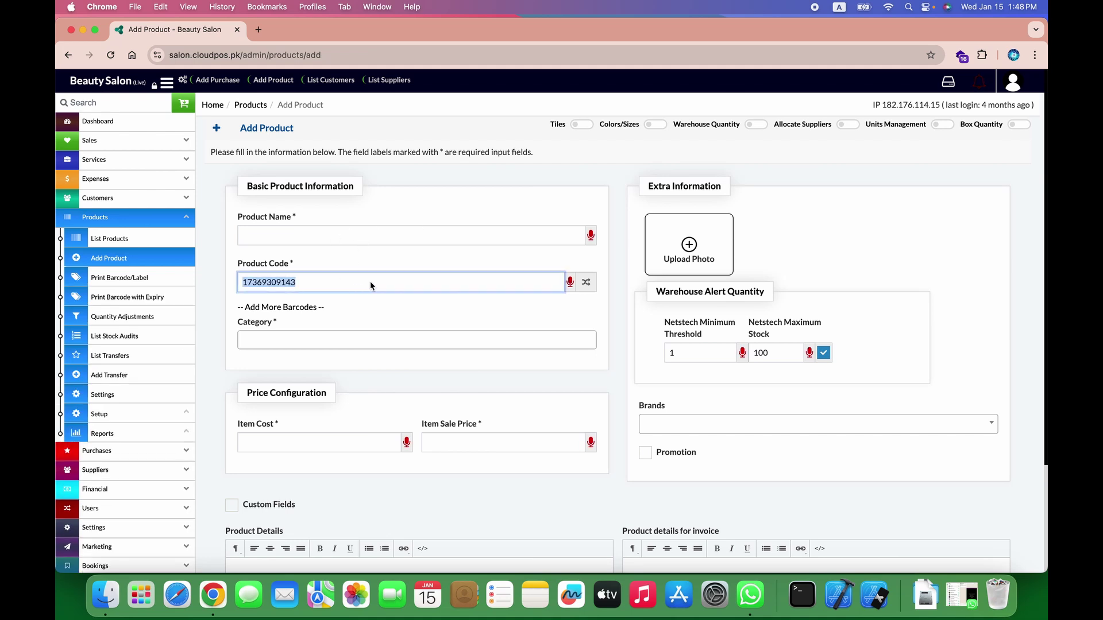
left_click(344, 340)
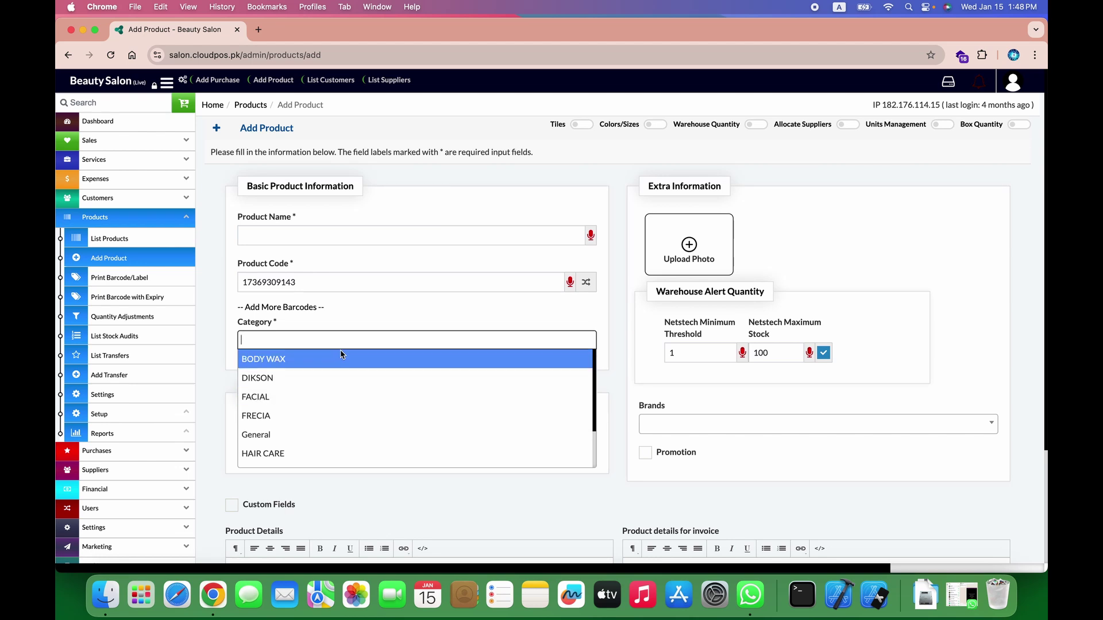
type("jehdjehd")
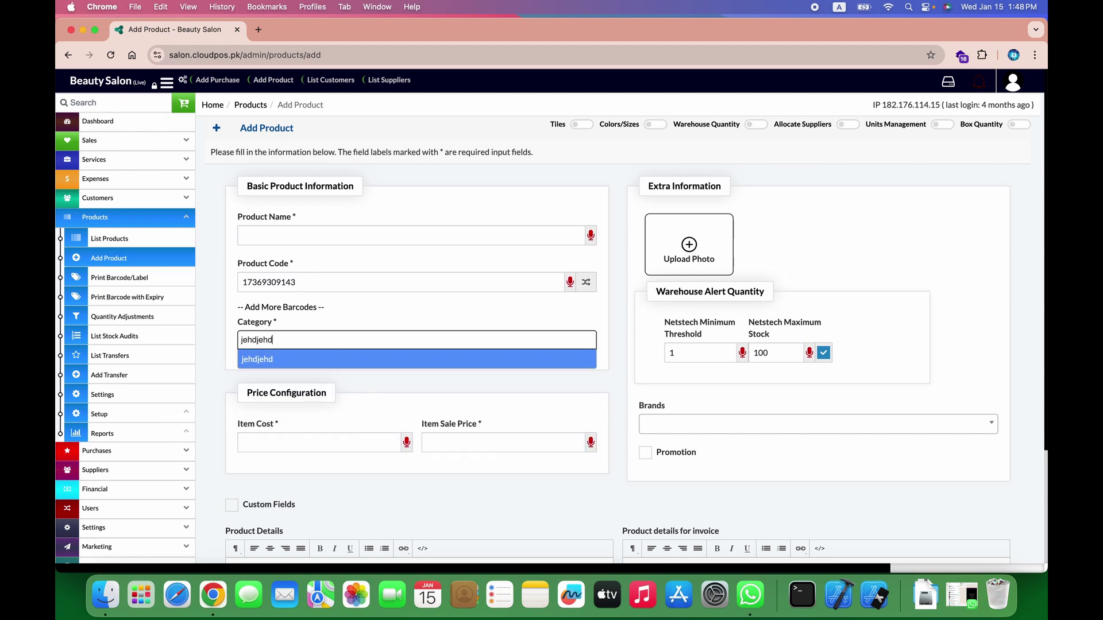
key("Return")
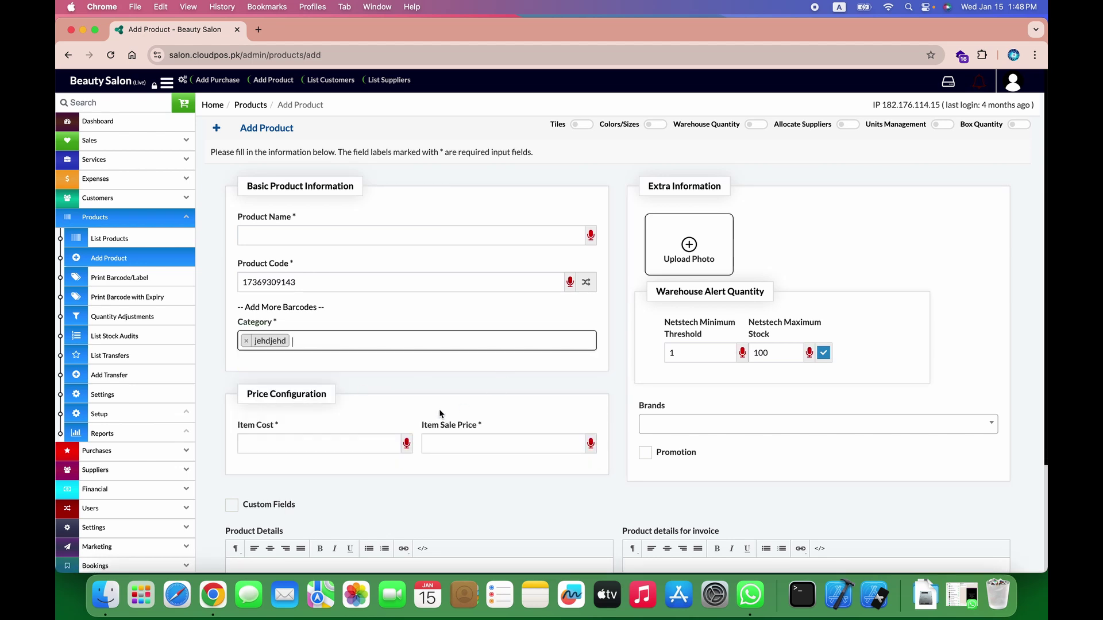
- Set the new product's item cost to 200, sale price to 300 and brand to eded
left_click(325, 452)
type("200")
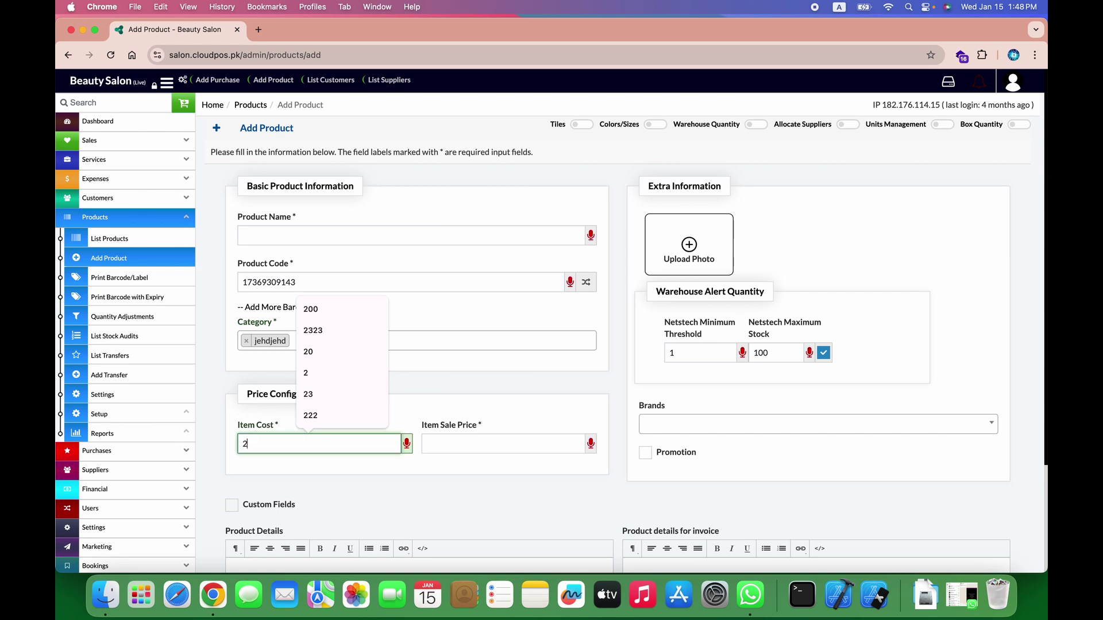
key("Tab")
type("300")
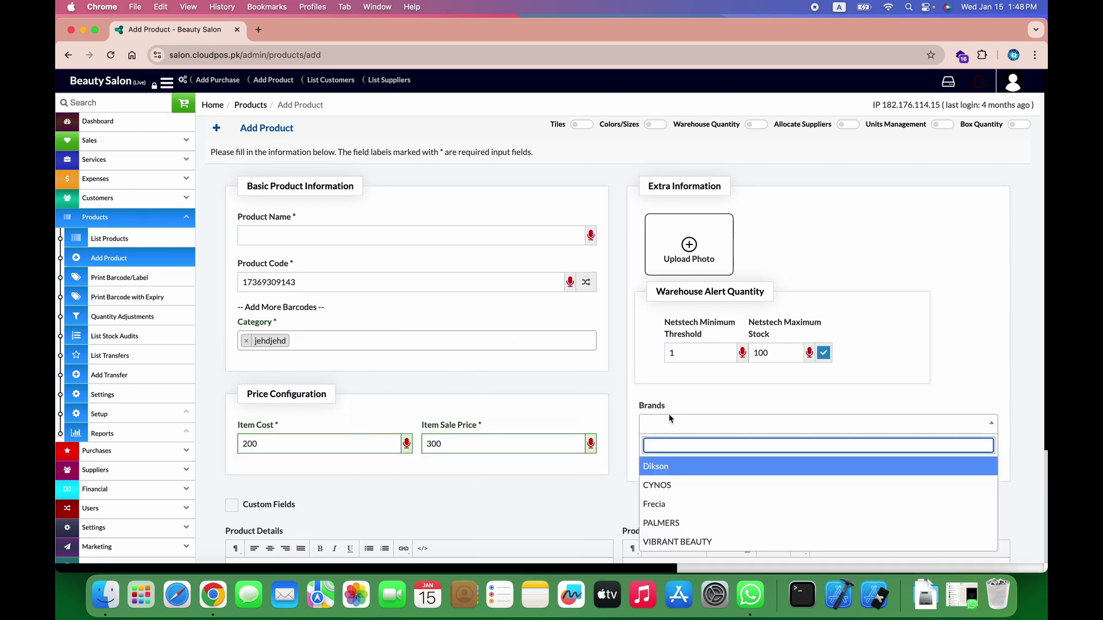
type("eded")
key("Return")
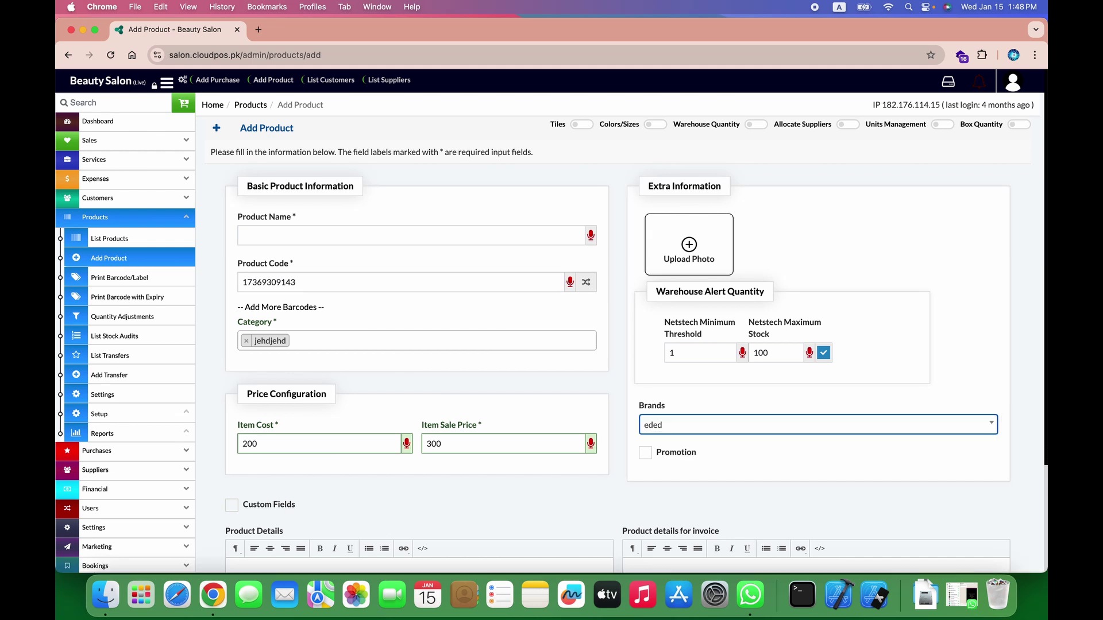
scroll(565, 385, "down", 5)
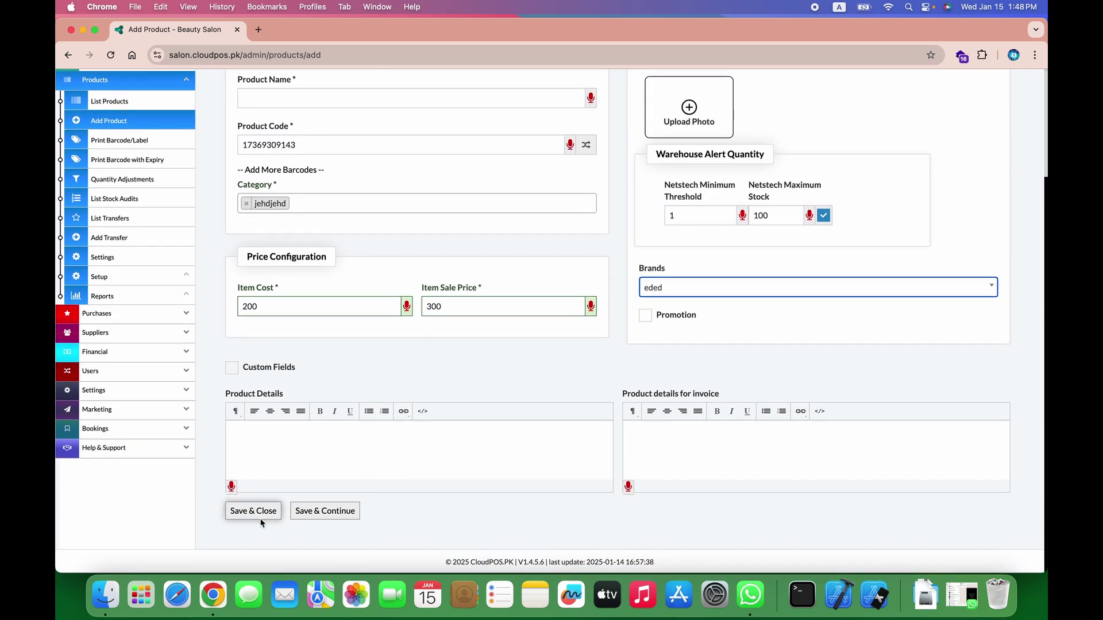
scroll(349, 243, "up", 5)
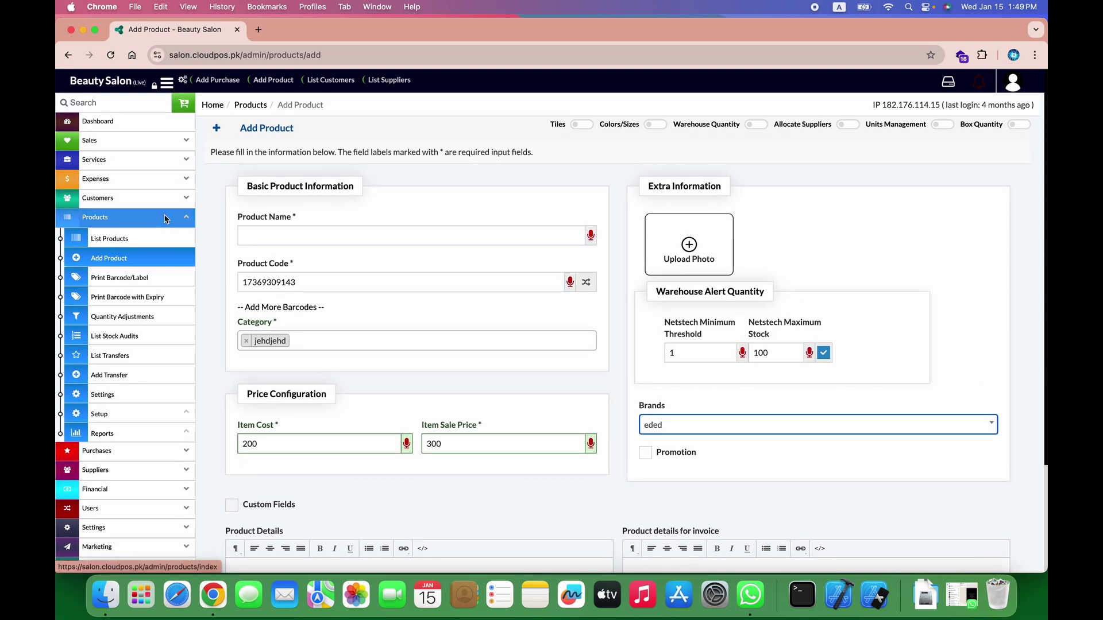
- View the list of services and open the form for adding a service
left_click(167, 220)
left_click(176, 164)
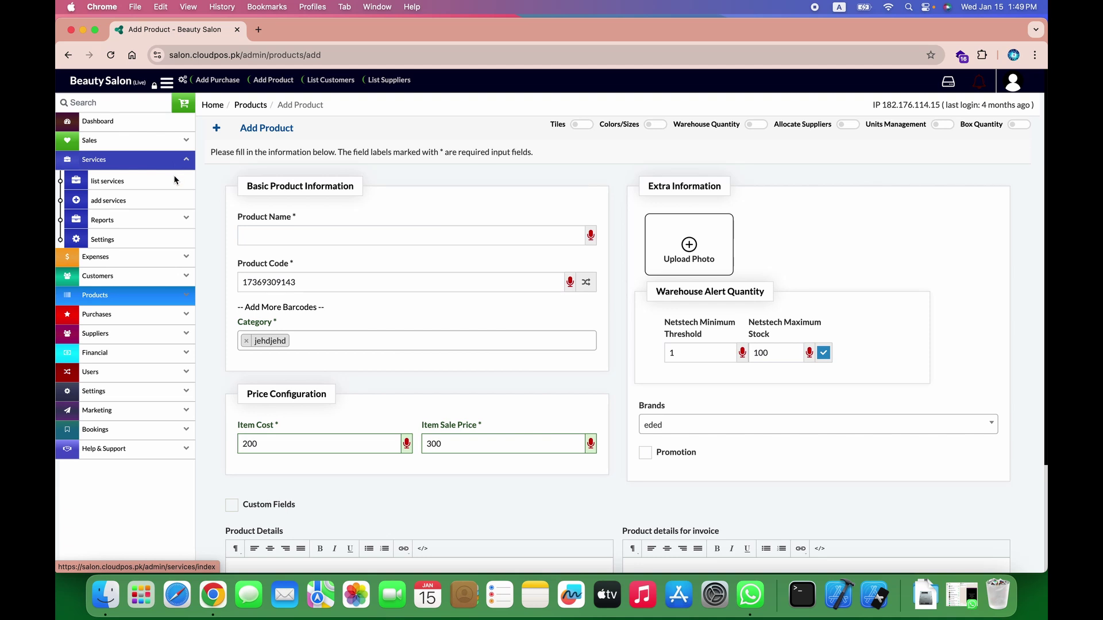
left_click(174, 183)
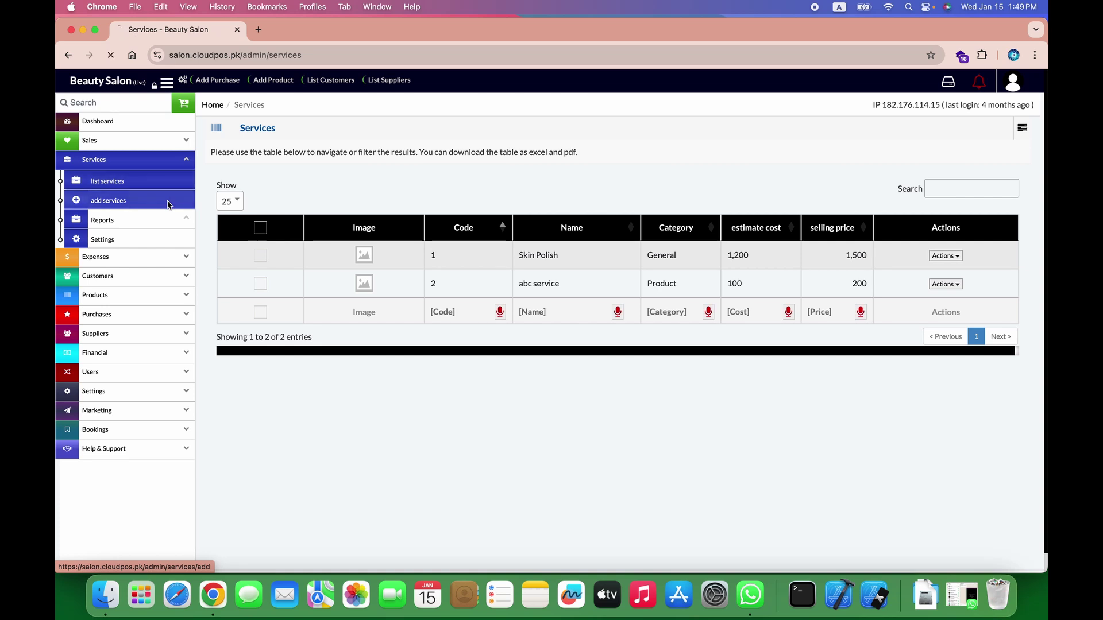
left_click(169, 204)
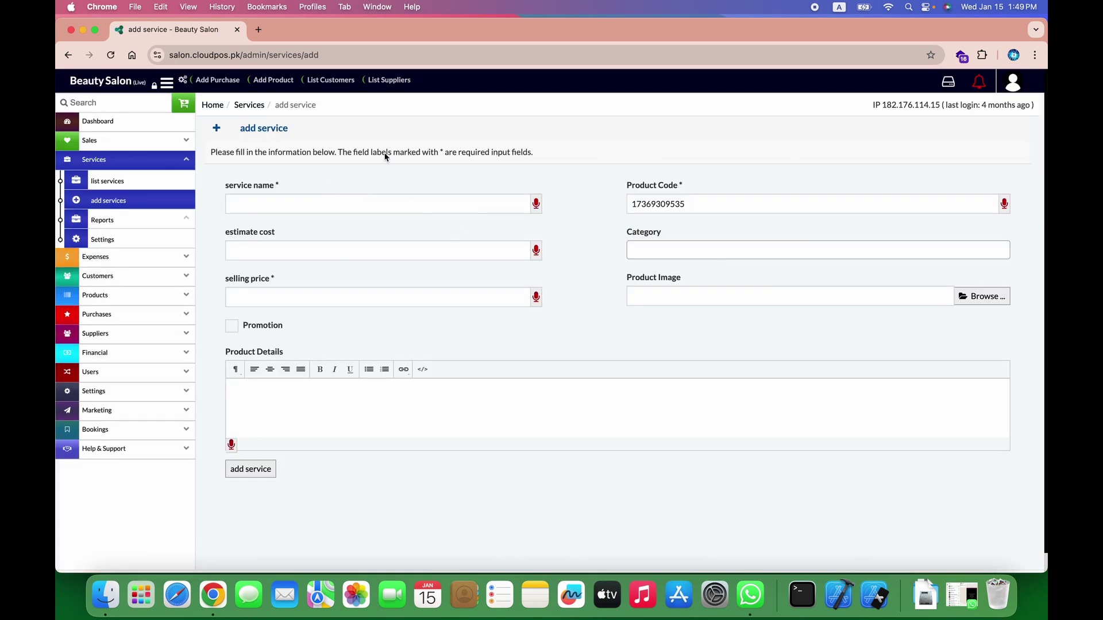
- Go through the service form's name, estimate cost, selling price and category fields without filling them in
left_click(303, 202)
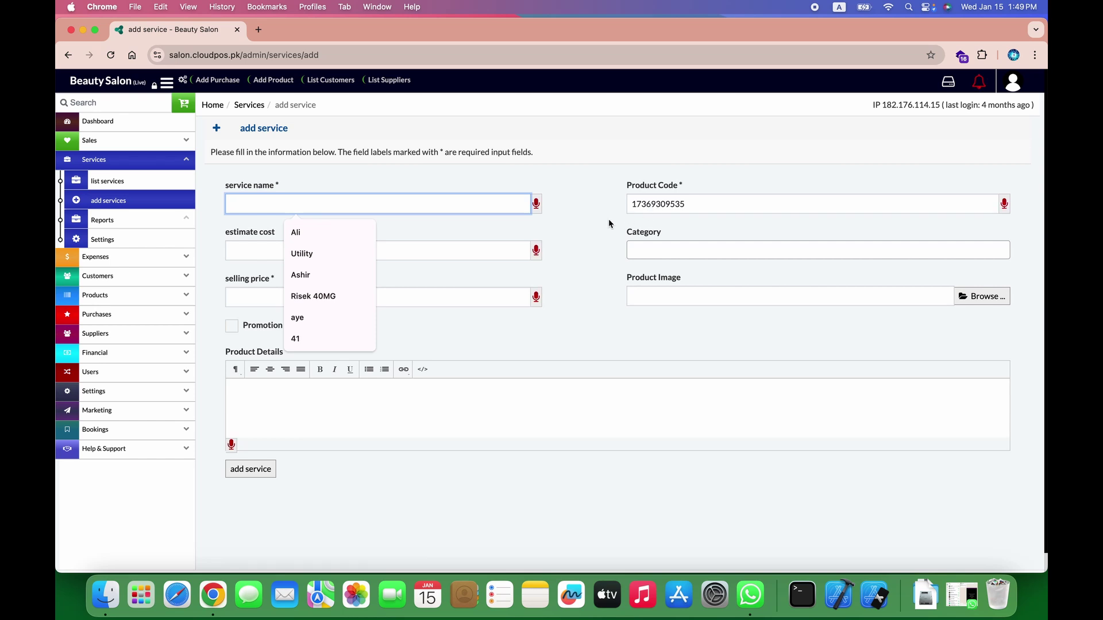
left_click(459, 252)
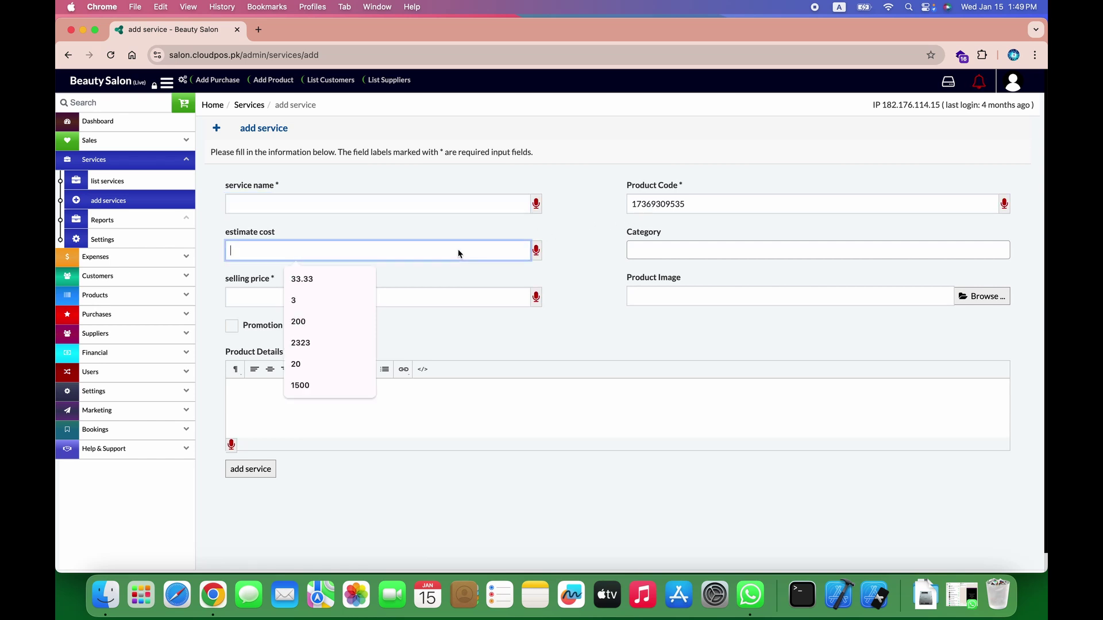
left_click(446, 304)
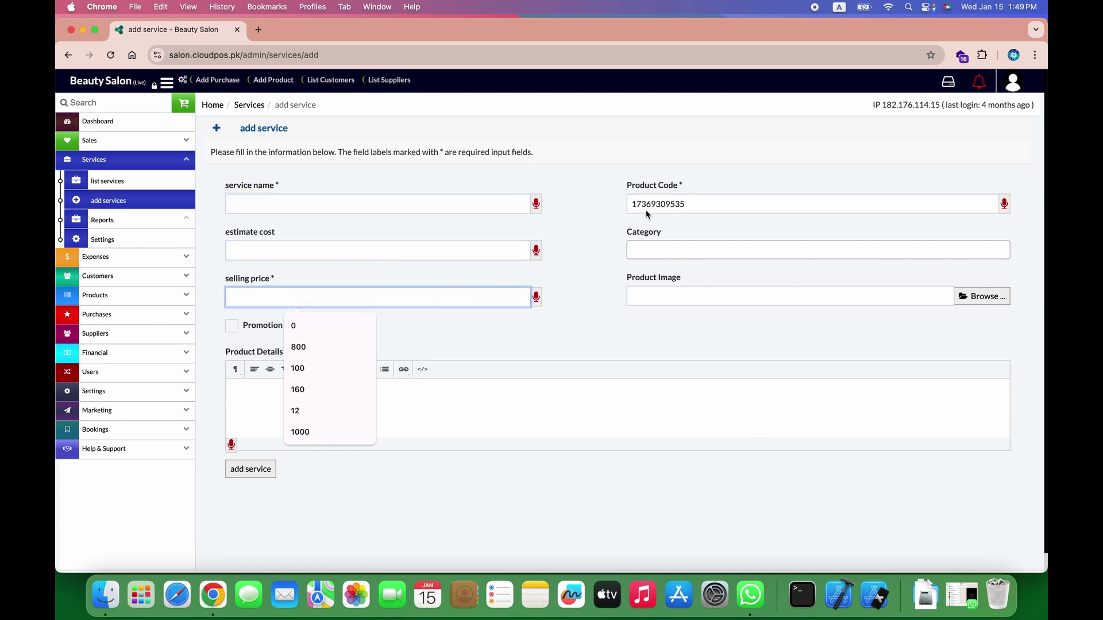
left_click(683, 254)
left_click(683, 254)
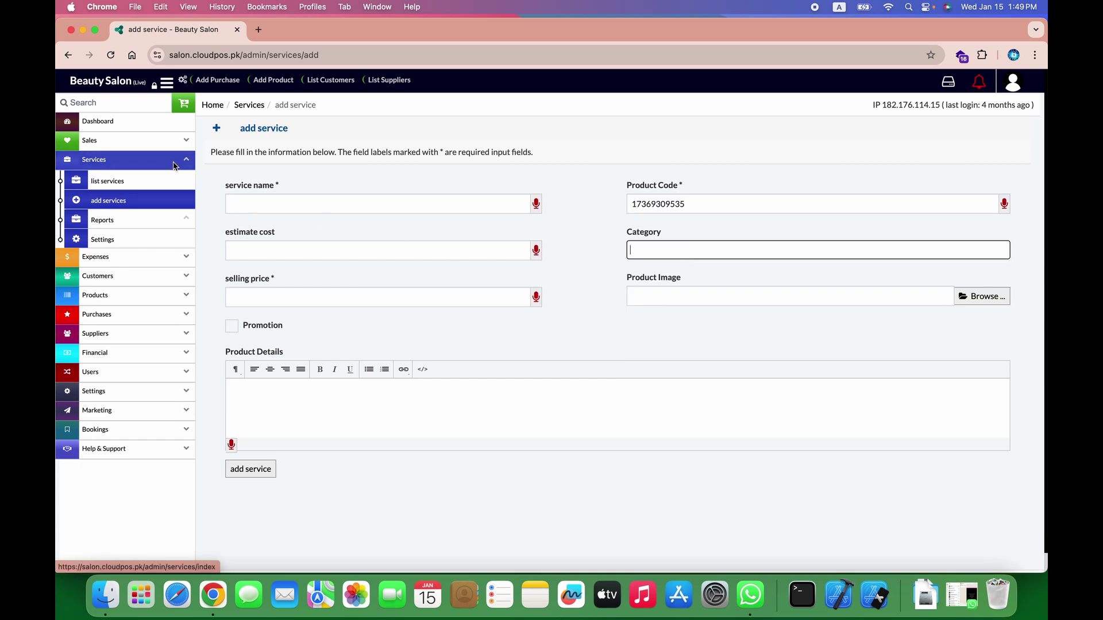
- Leave the service form and reopen the list of products for all warehouses
left_click(174, 162)
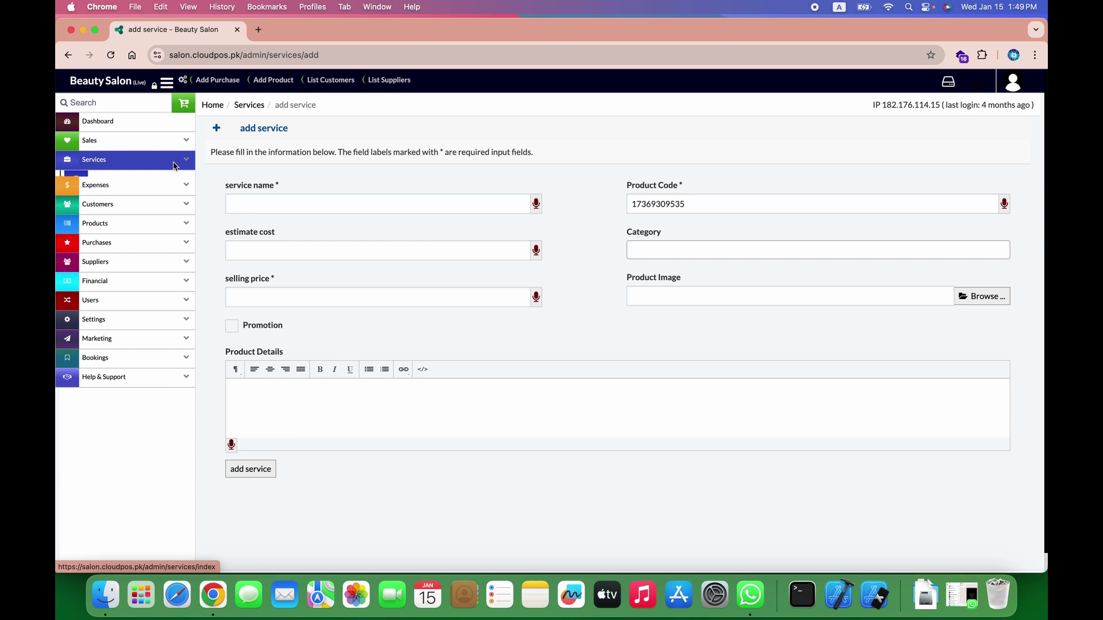
left_click(164, 217)
left_click(158, 255)
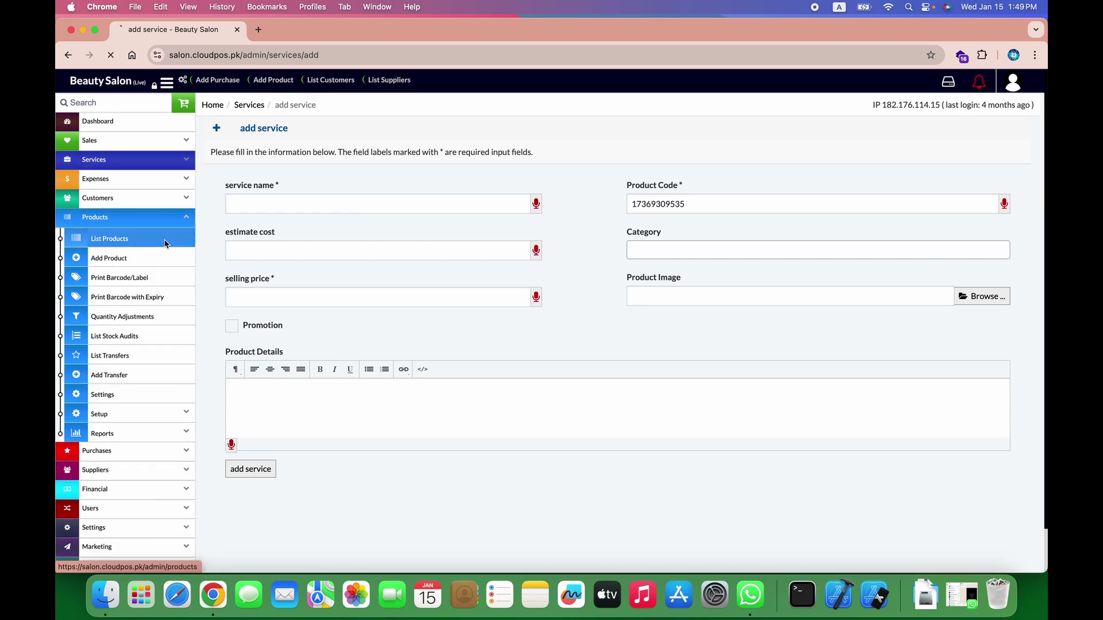
left_click(165, 243)
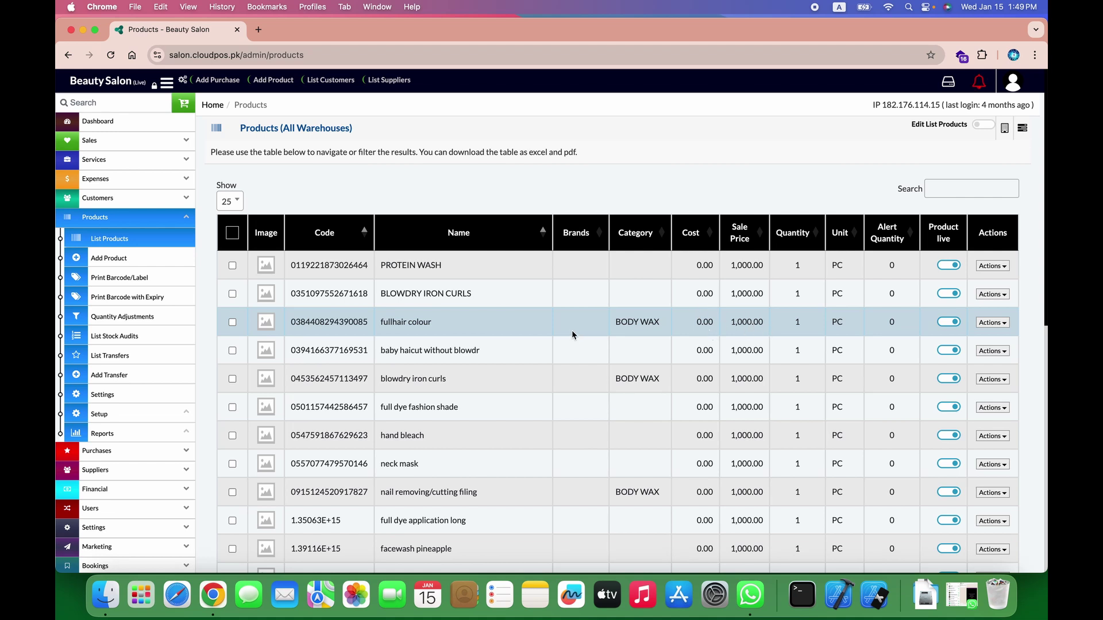
- View the customer list and look over the available customer reports
left_click(175, 207)
left_click(171, 226)
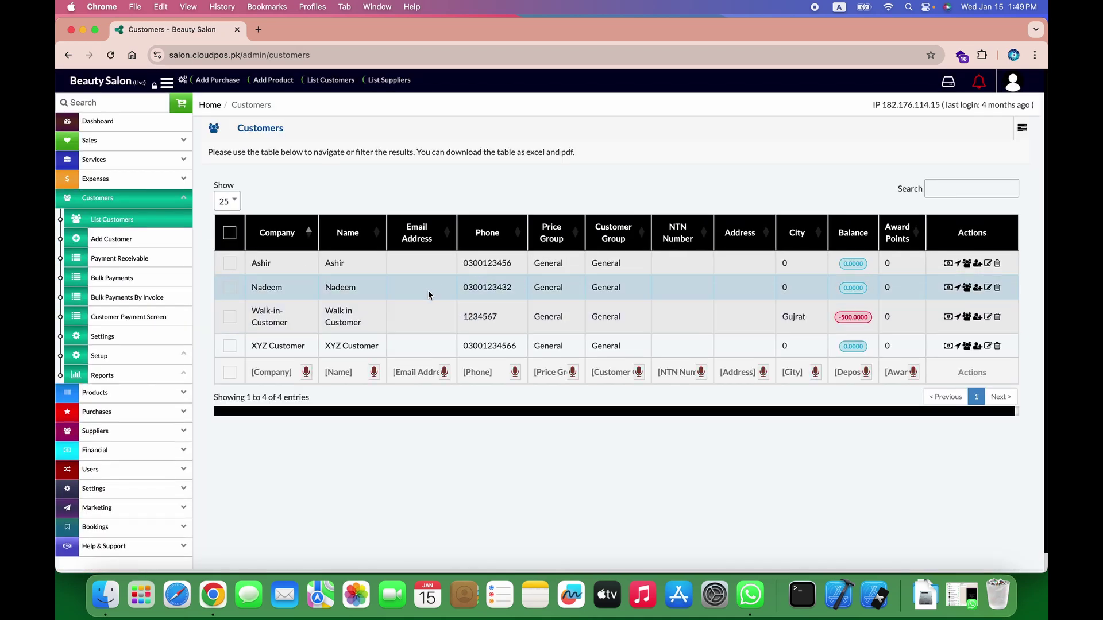
left_click(154, 375)
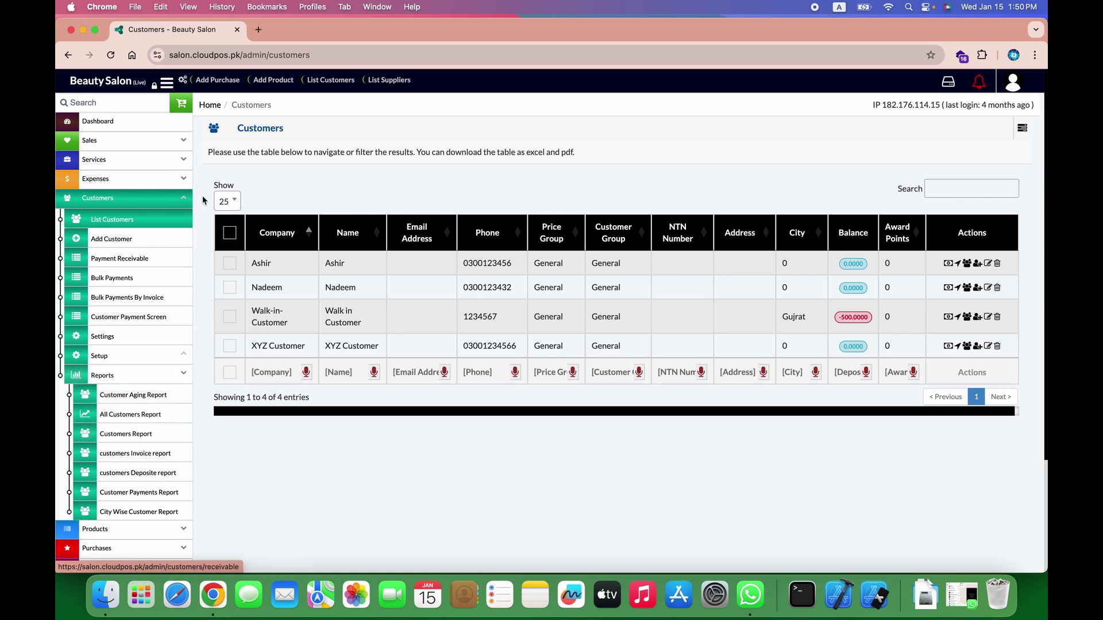
left_click(183, 204)
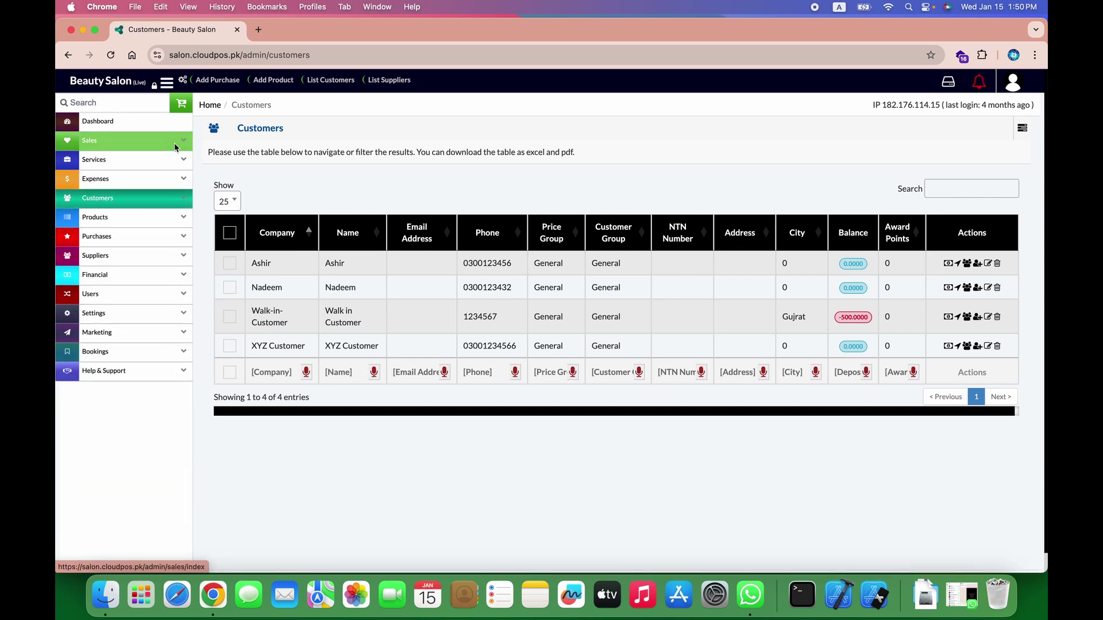
- Look over the available purchase functions
left_click(164, 240)
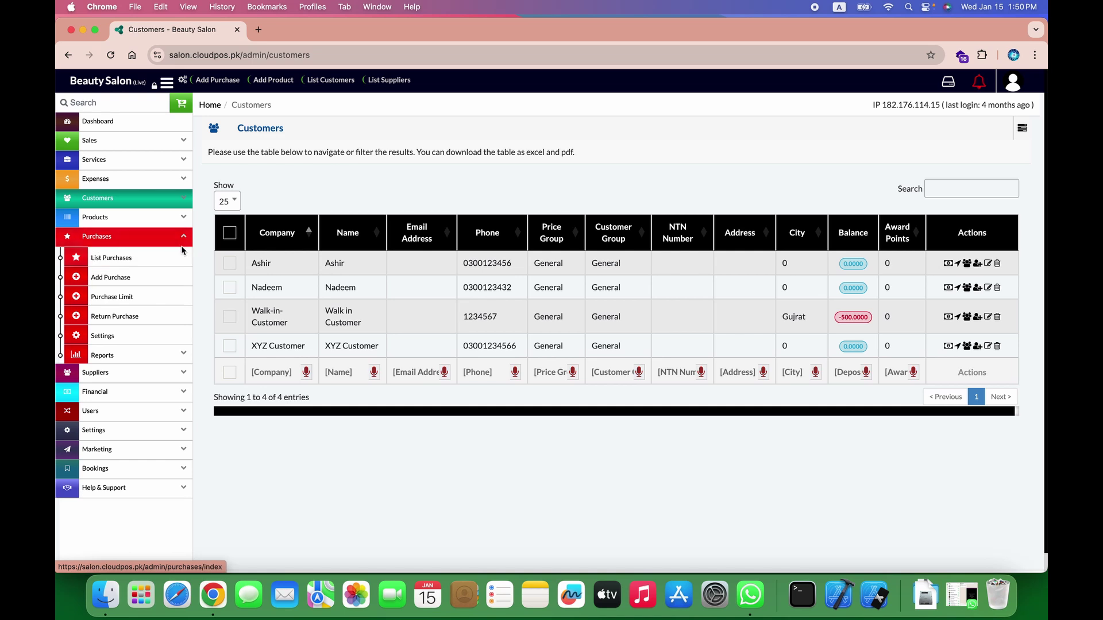
left_click(183, 247)
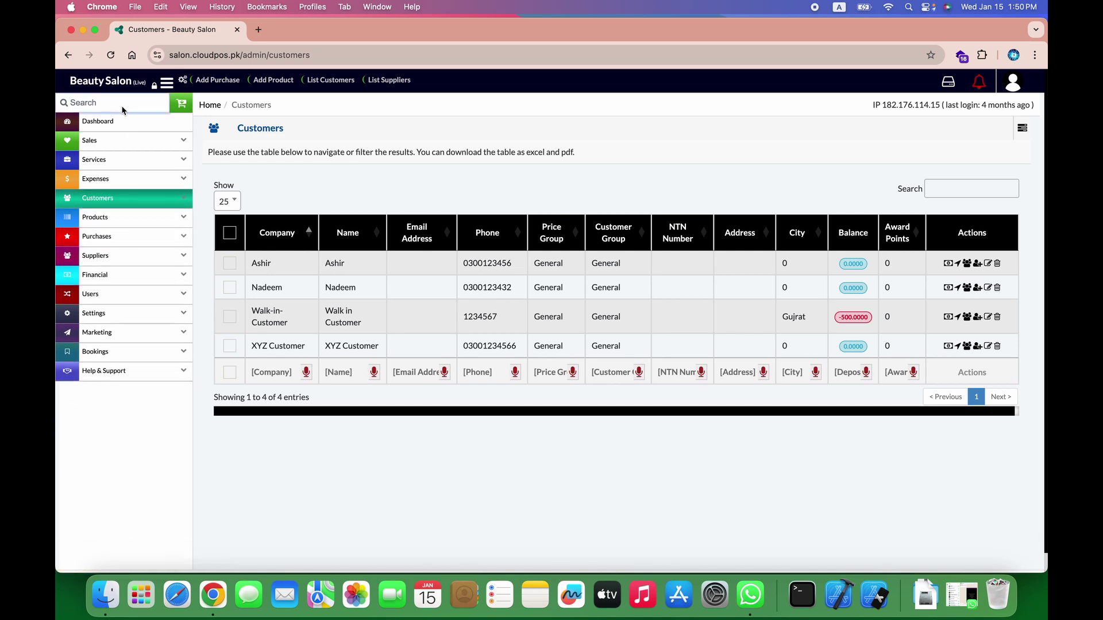
- Find the module management page and subscribe to the Consumeable Products module
type("mode")
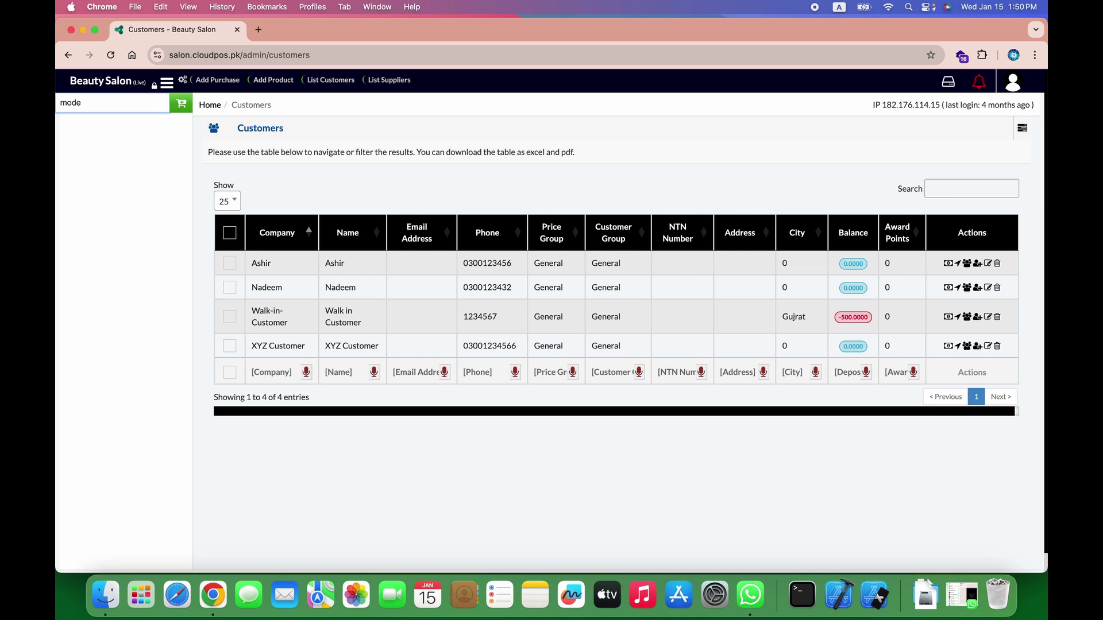
key("BackSpace")
left_click(106, 151)
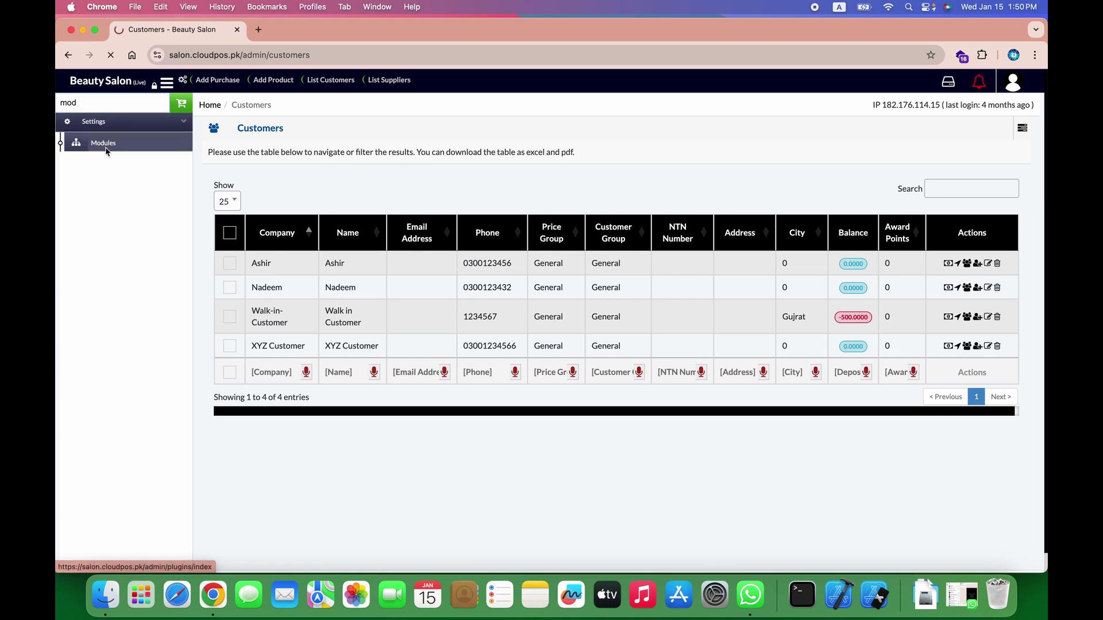
left_click(374, 168)
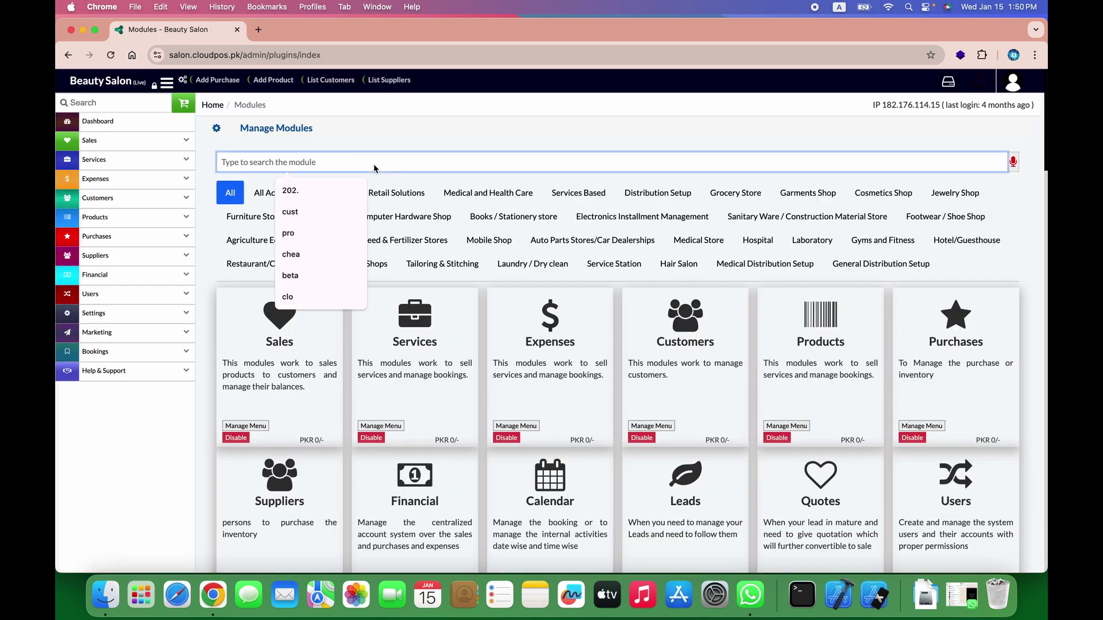
type("con")
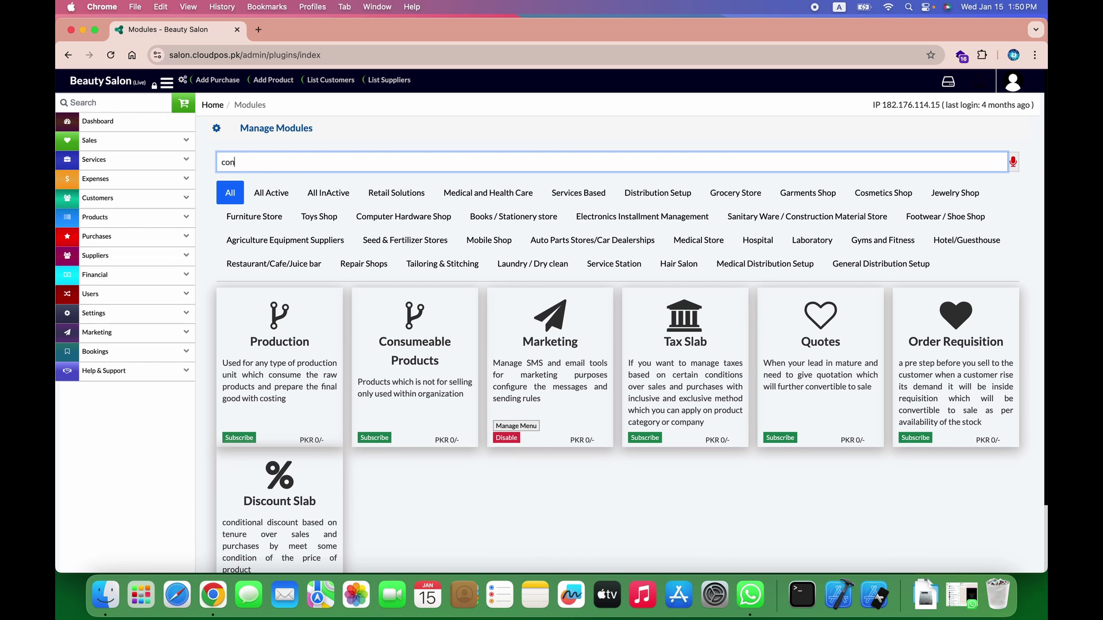
left_click(375, 436)
left_click(372, 426)
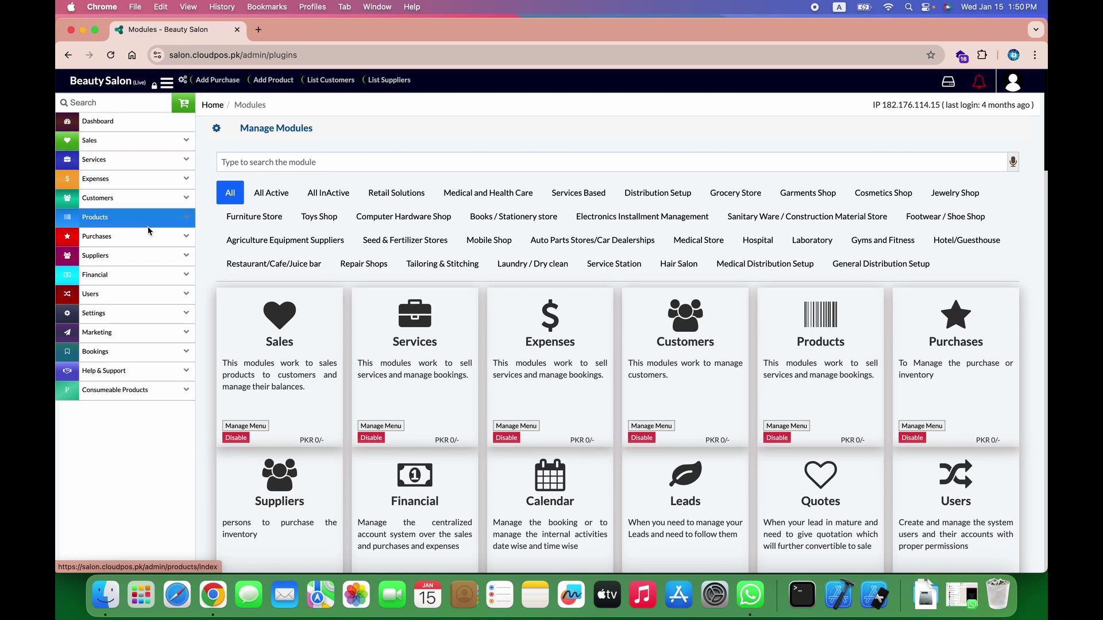
- Open the form for adding a consumable product and look over its fields without filling them in
left_click(144, 396)
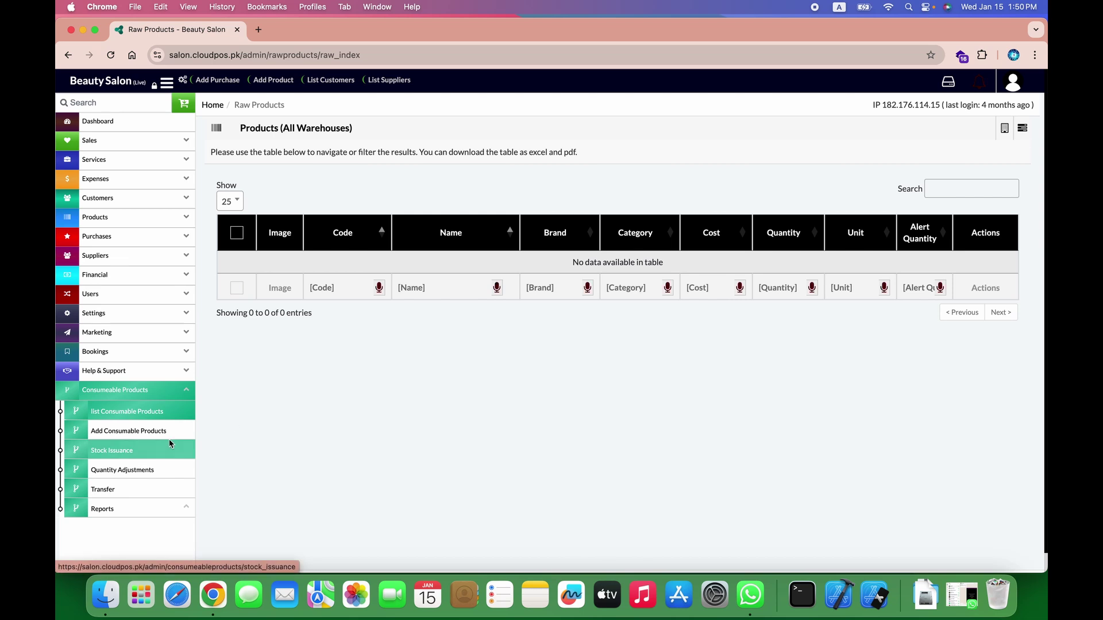
left_click(173, 431)
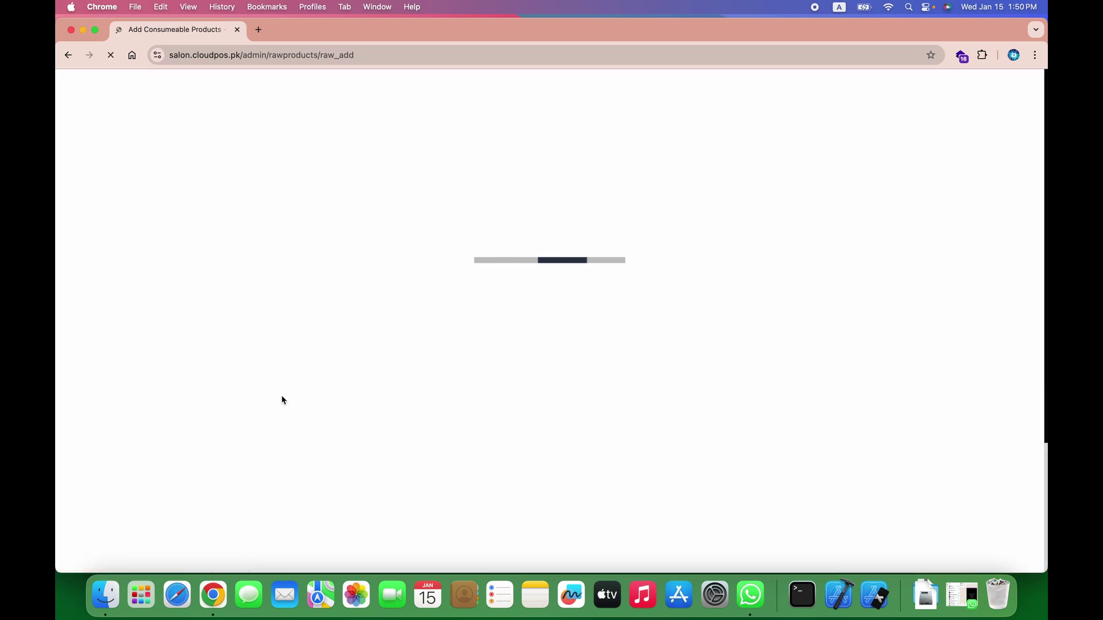
left_click(382, 244)
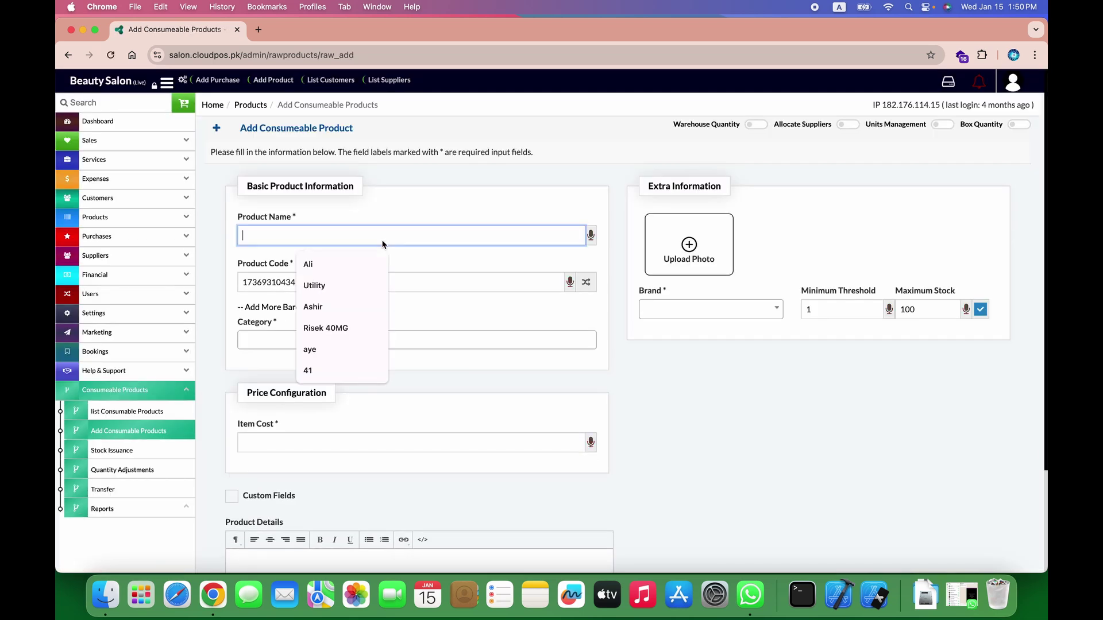
left_click(470, 397)
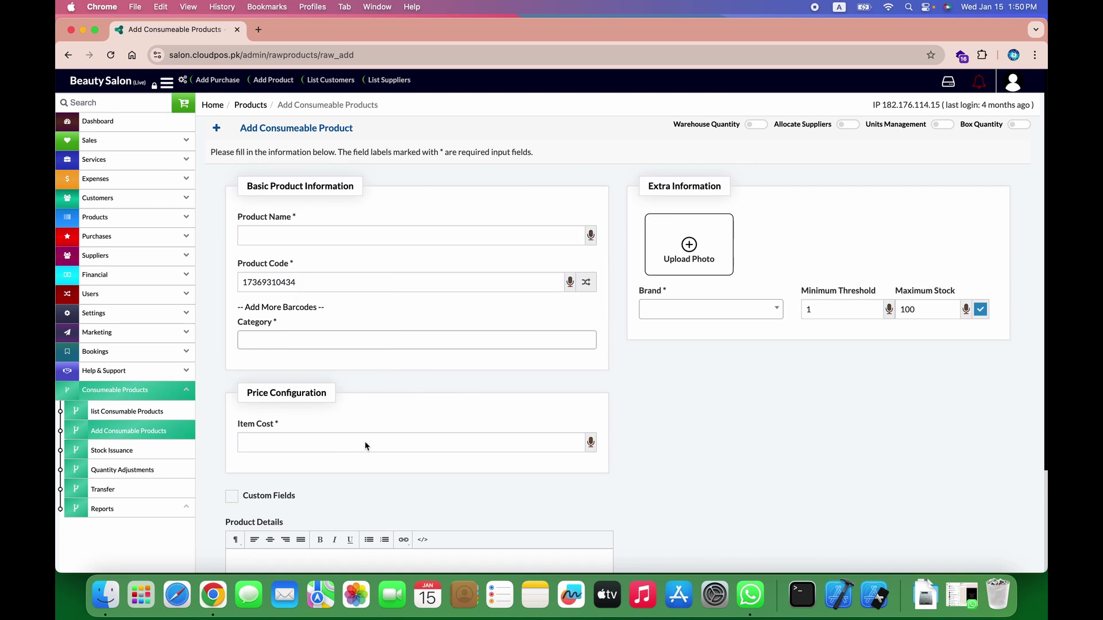
scroll(373, 443, "down", 5)
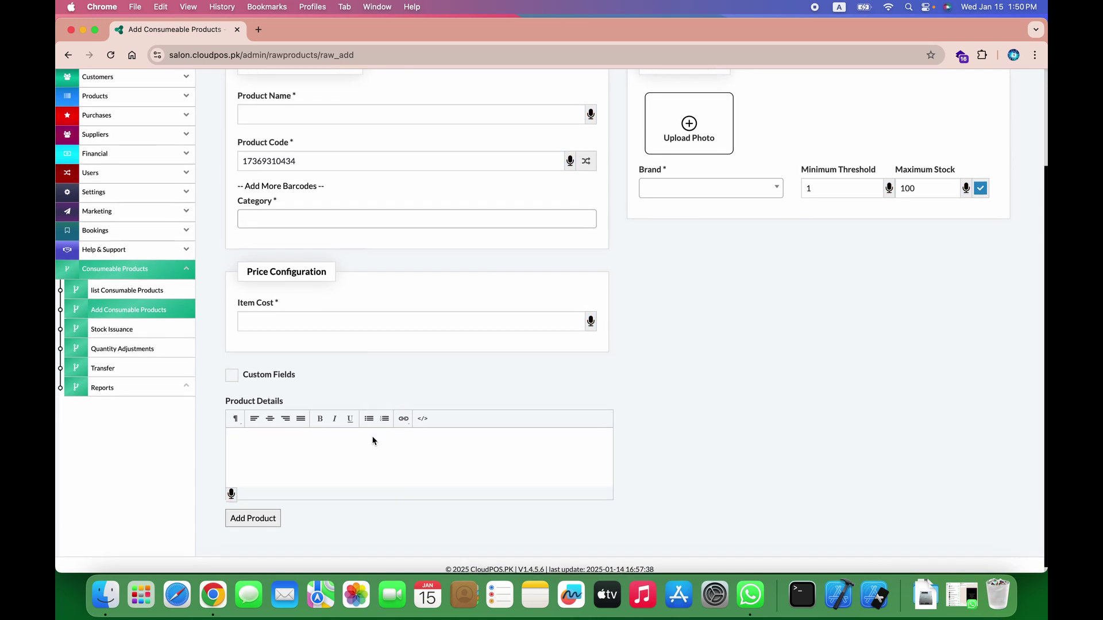
scroll(373, 441, "up", 5)
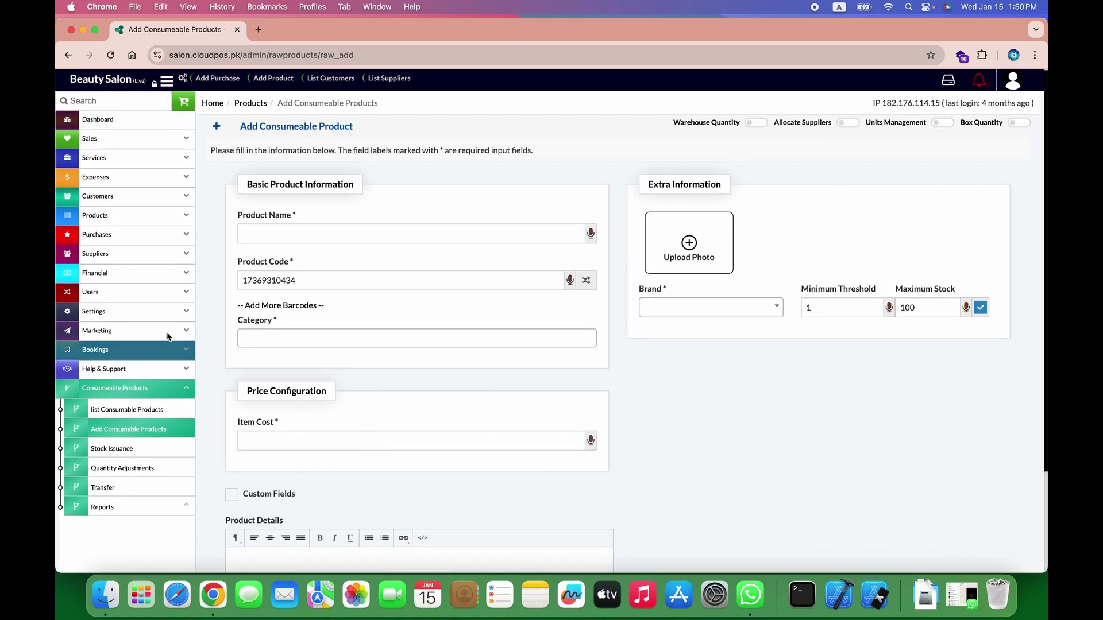
- Start a new purchase and add a supplier for it with company "Suppolier" and name "Supplier"
left_click(185, 234)
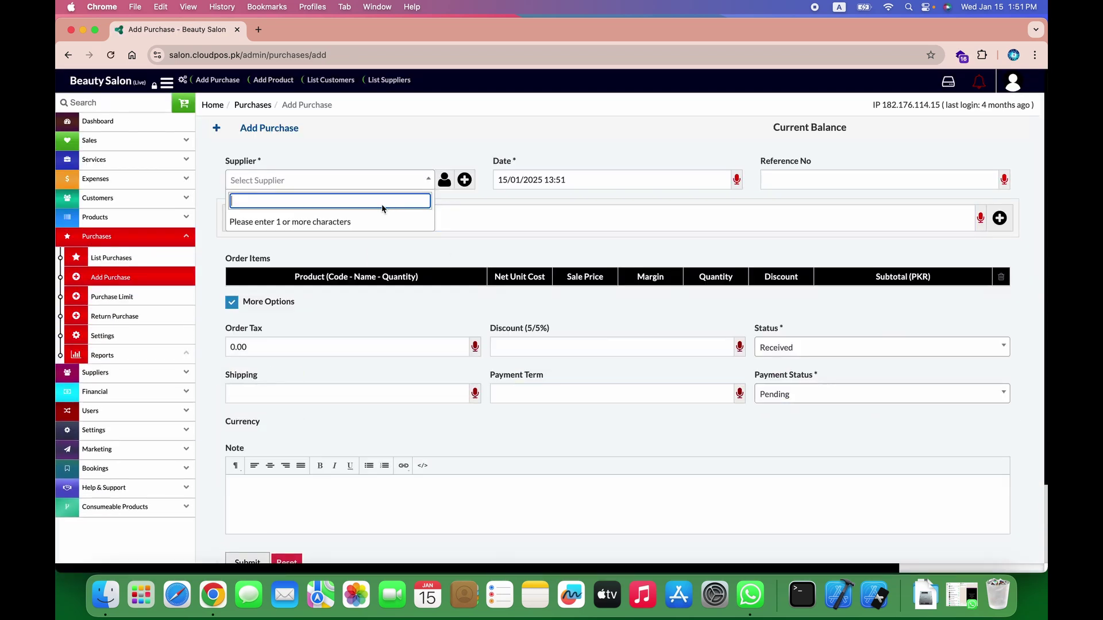
type("s")
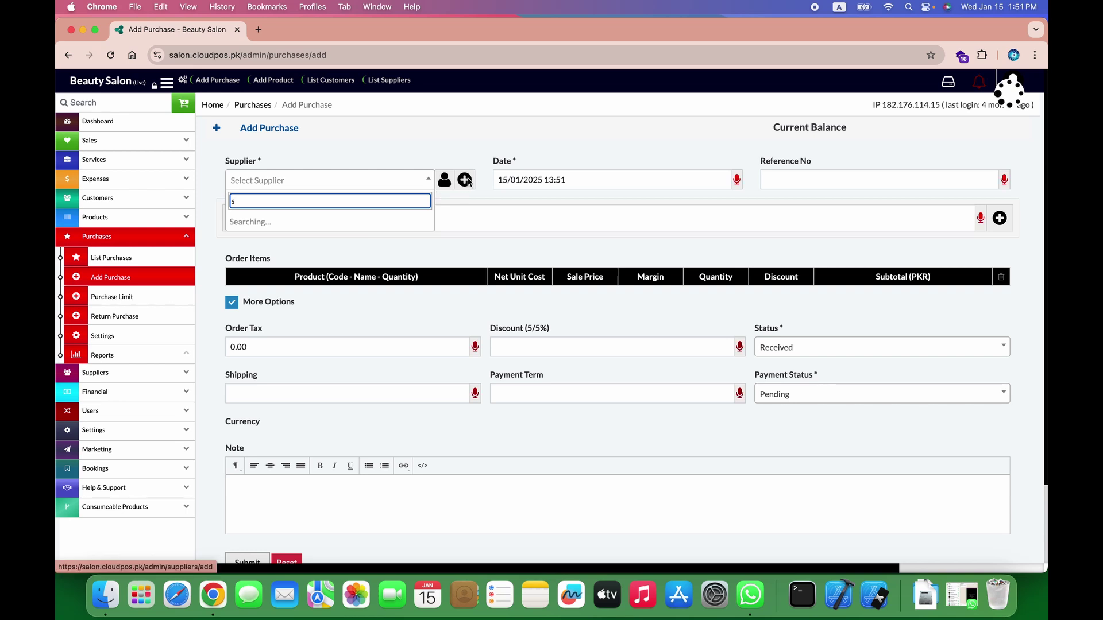
left_click(464, 180)
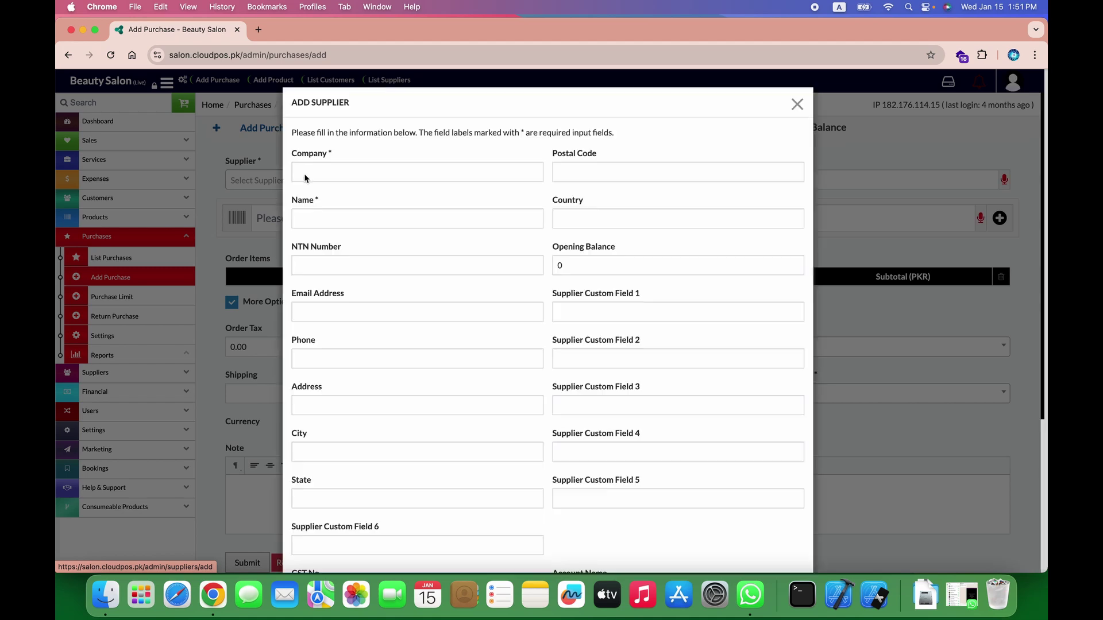
left_click(400, 179)
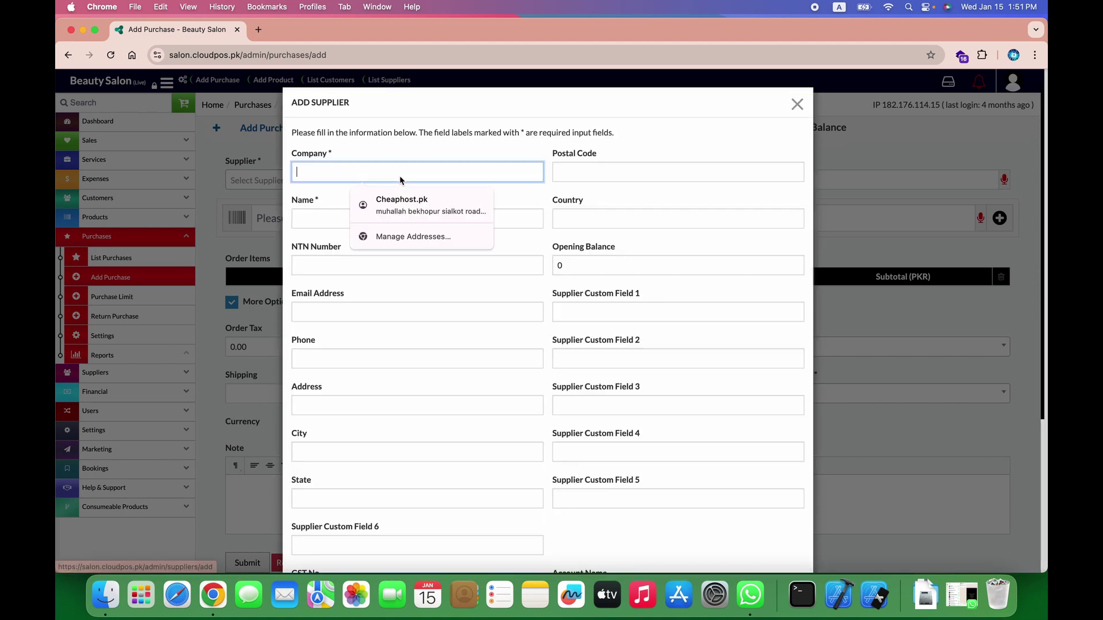
type("Suppolier")
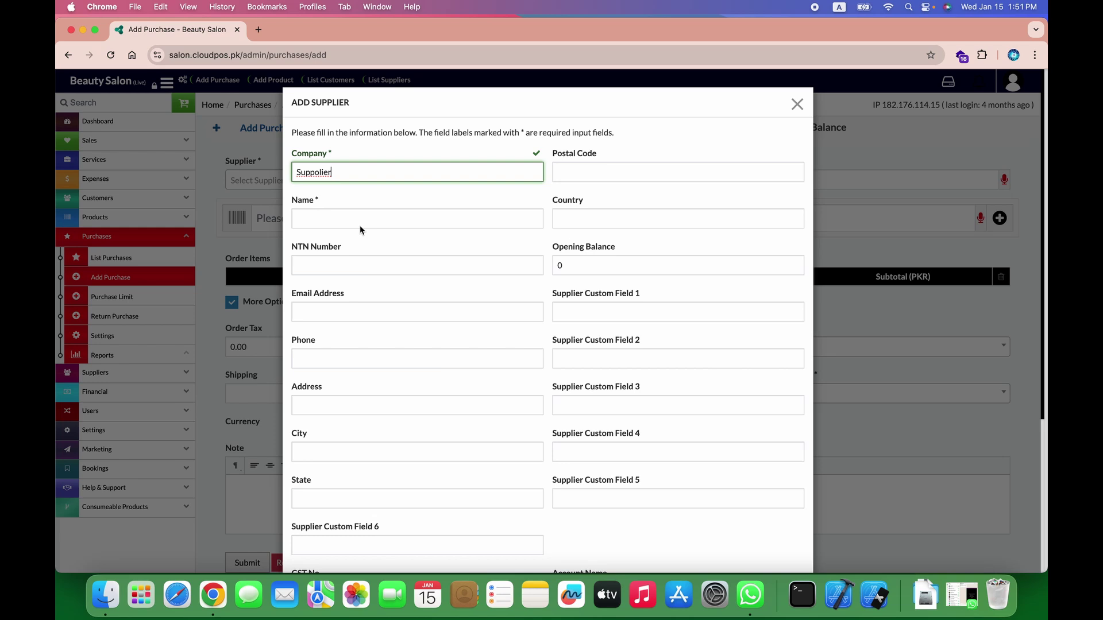
left_click(361, 227)
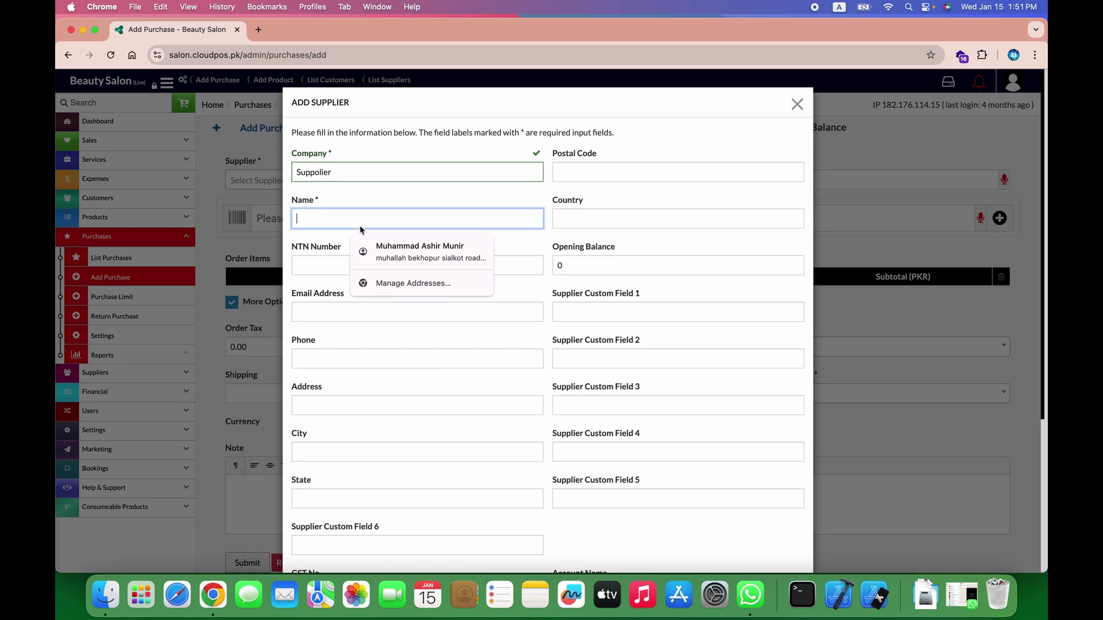
type("Supplier")
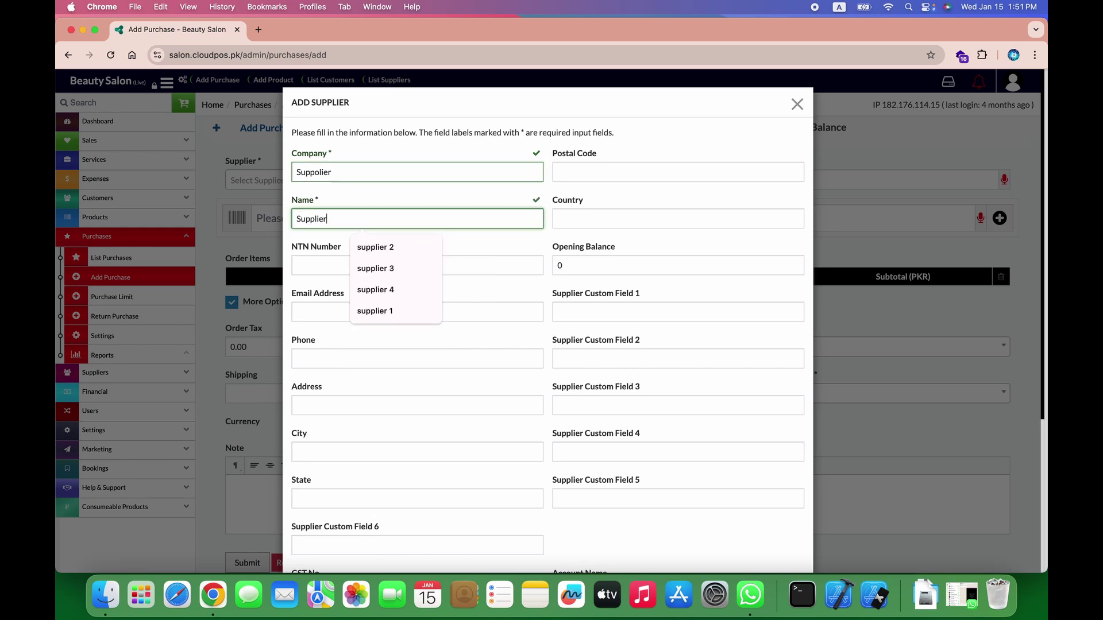
scroll(489, 310, "down", 4)
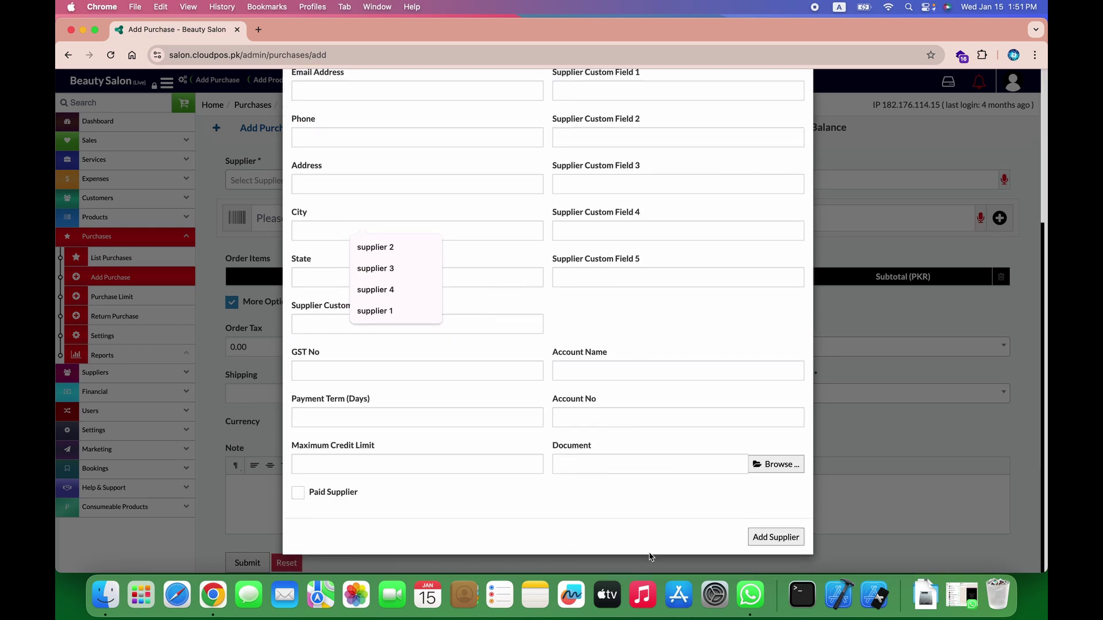
left_click(781, 537)
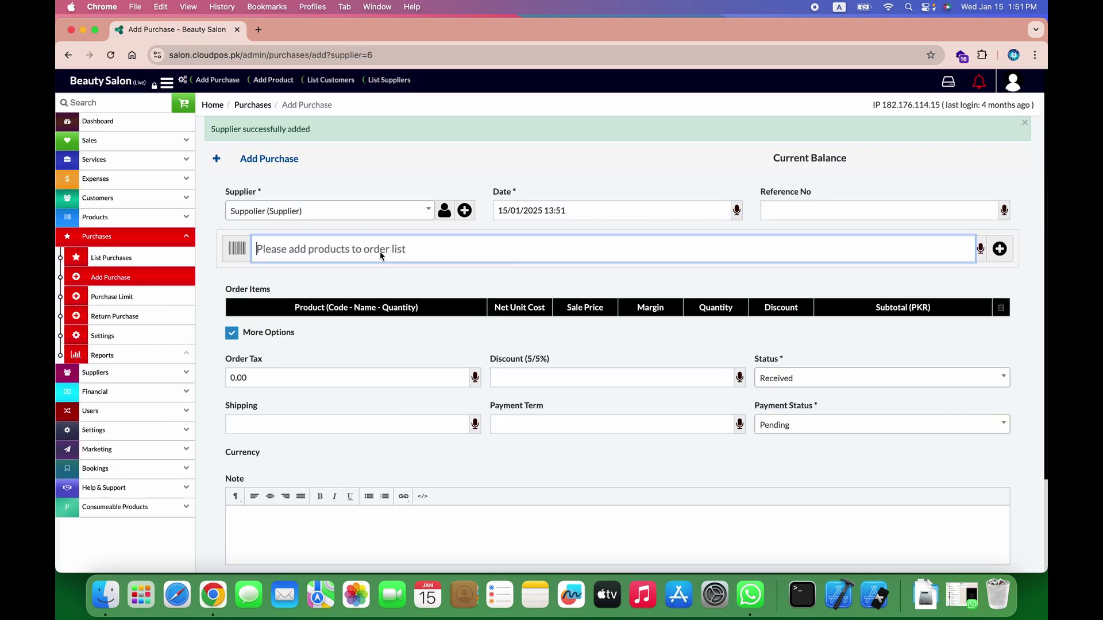
- Add the product "full dye fashion shade" to the purchase with quantity 2 and submit the purchase
type("s")
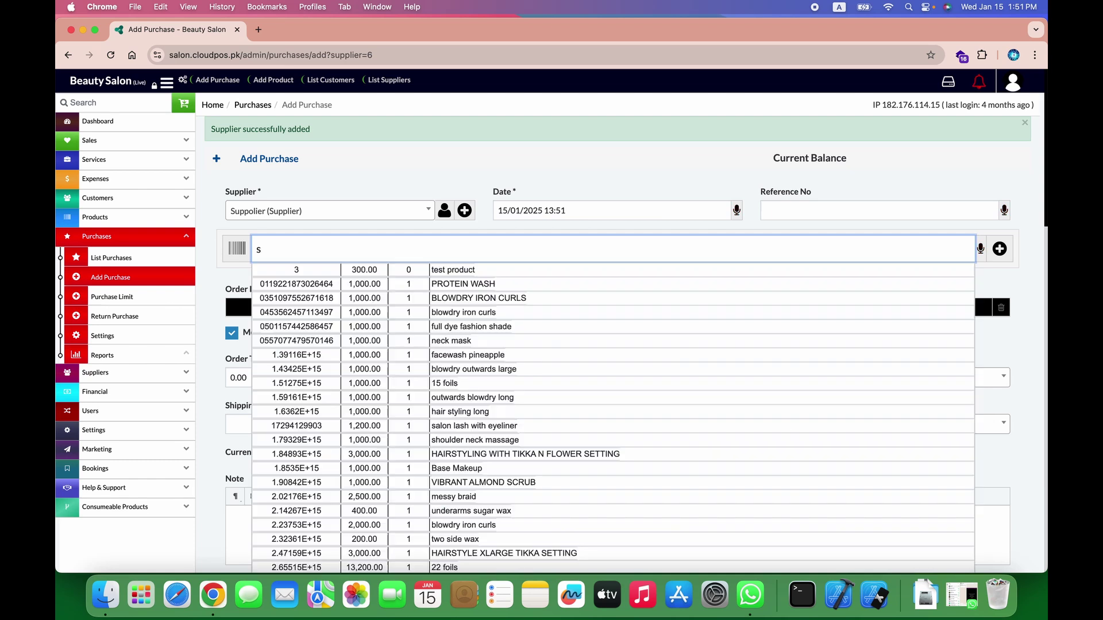
left_click(396, 329)
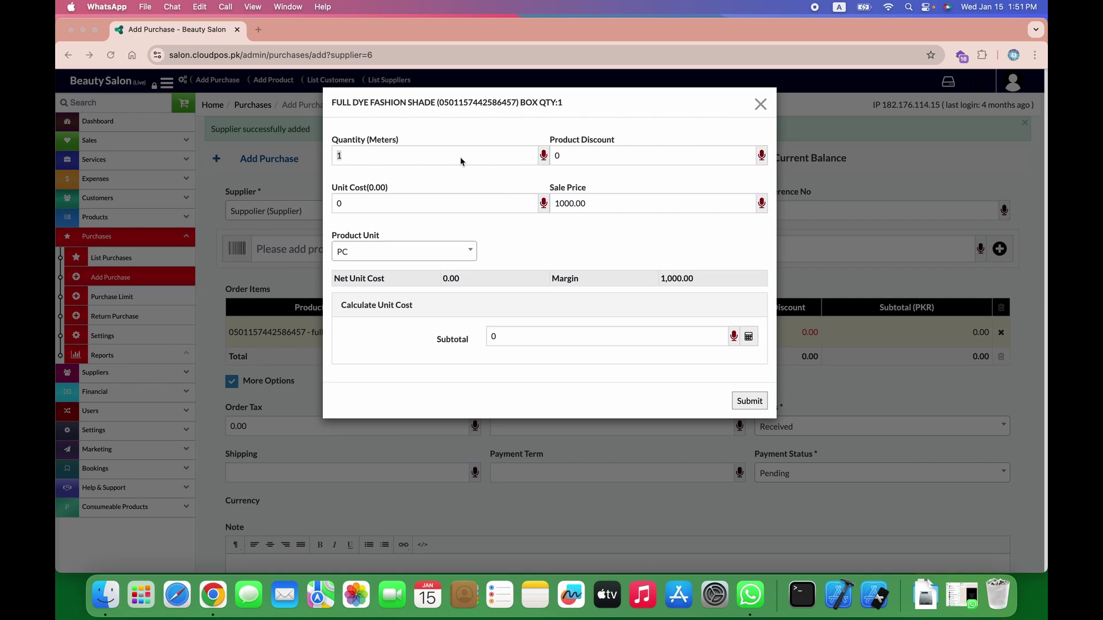
left_click(382, 158)
type("2")
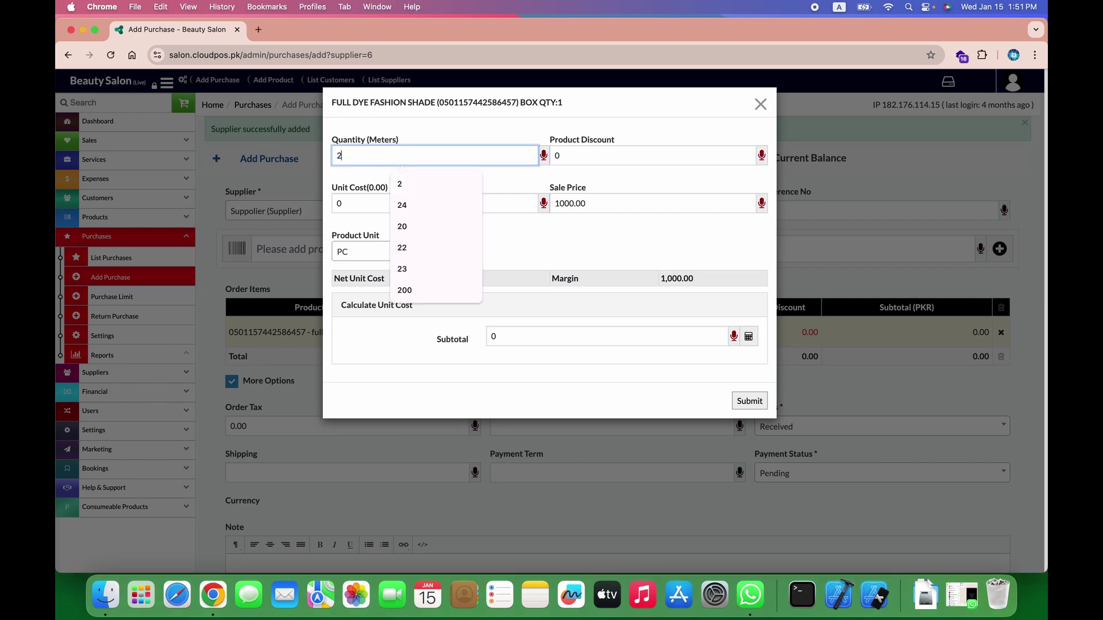
key("Tab")
key("Tab")
key("Tab")
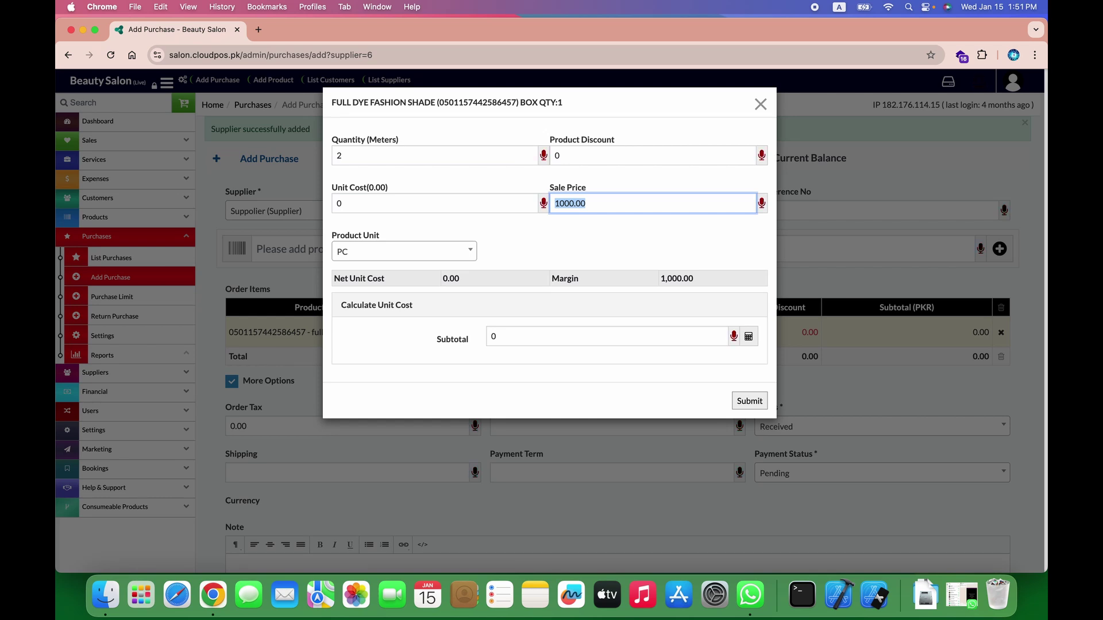
key("Return")
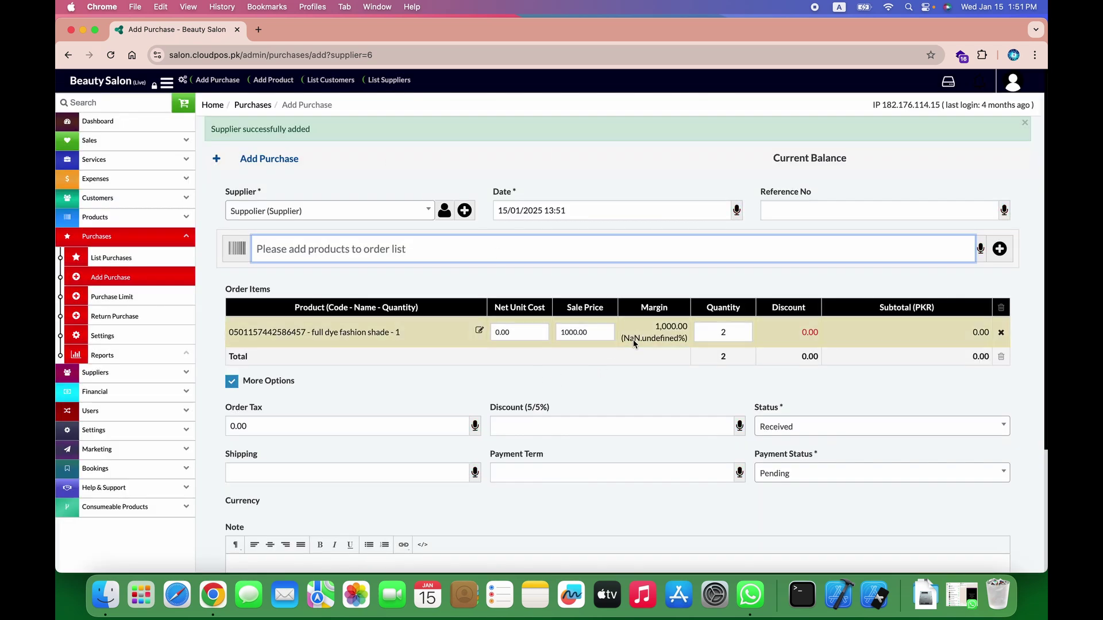
scroll(372, 443, "down", 5)
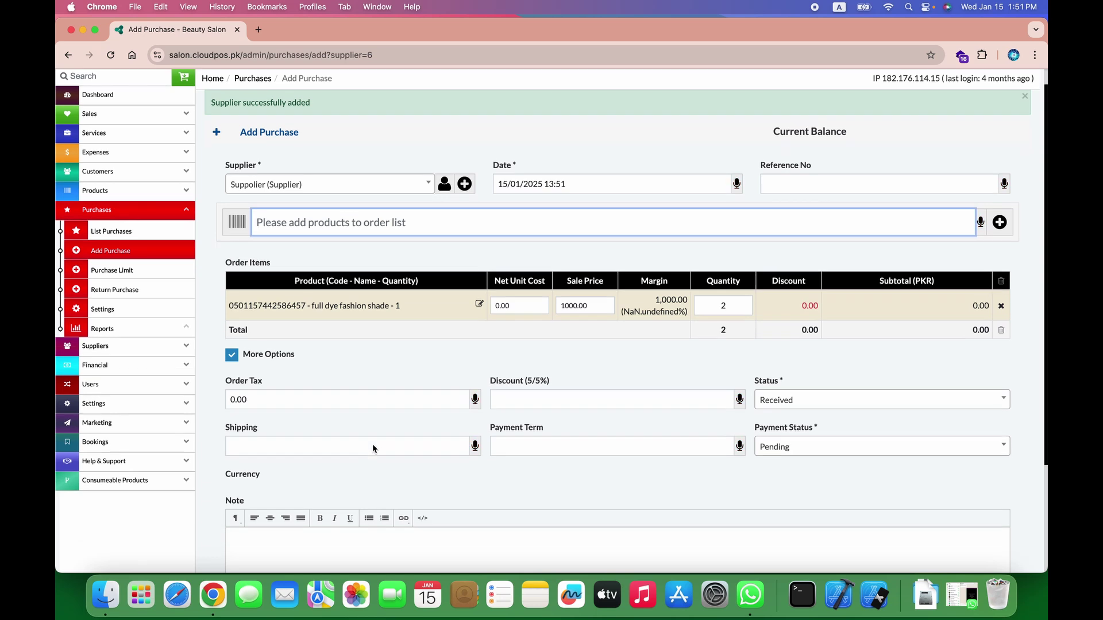
left_click(255, 502)
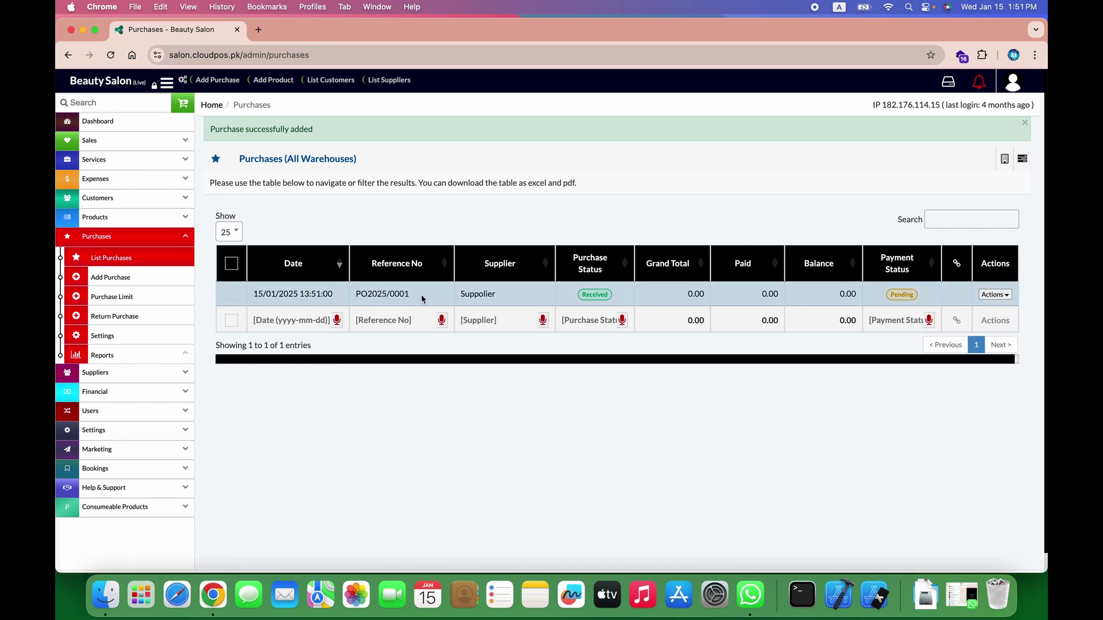
- Open the supplier payment form and select the supplier "Suppolier" to view its current balance
left_click(185, 236)
left_click(179, 258)
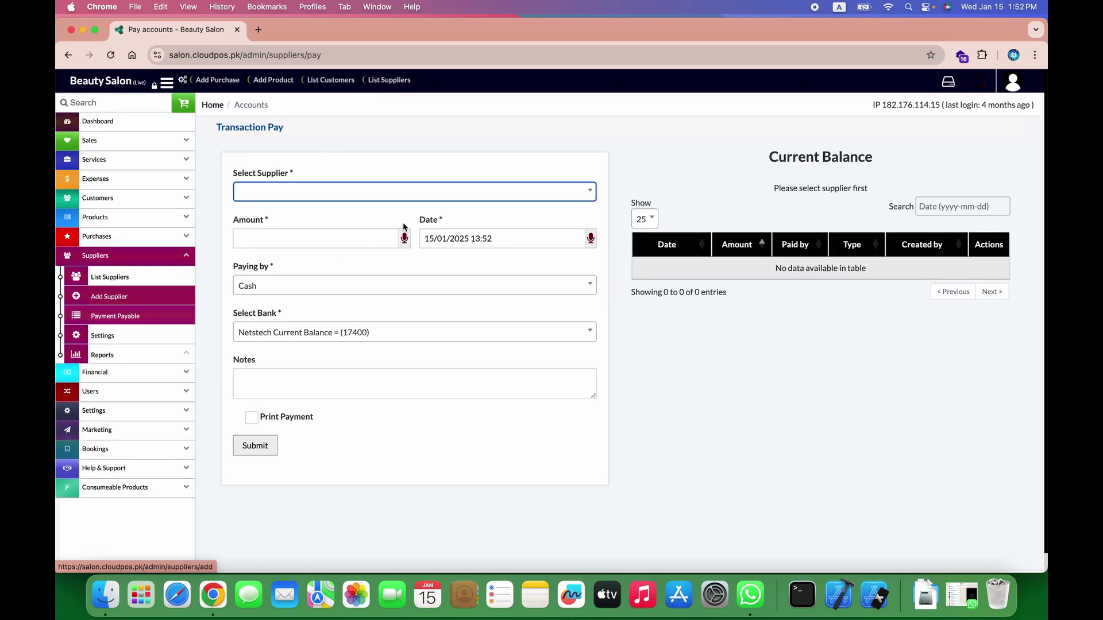
left_click(416, 194)
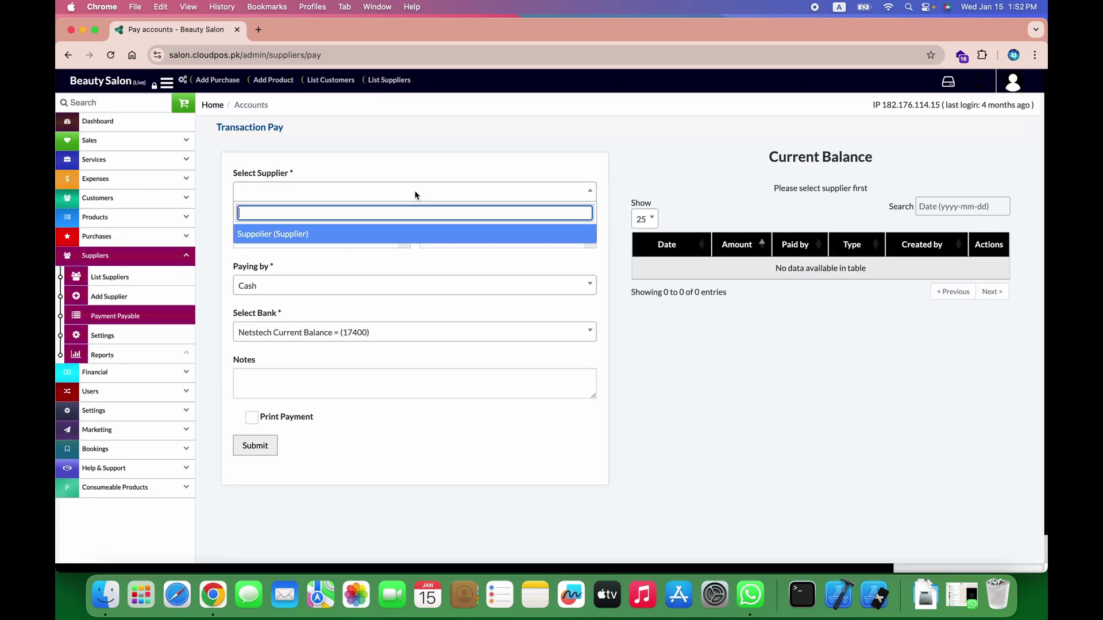
left_click(393, 232)
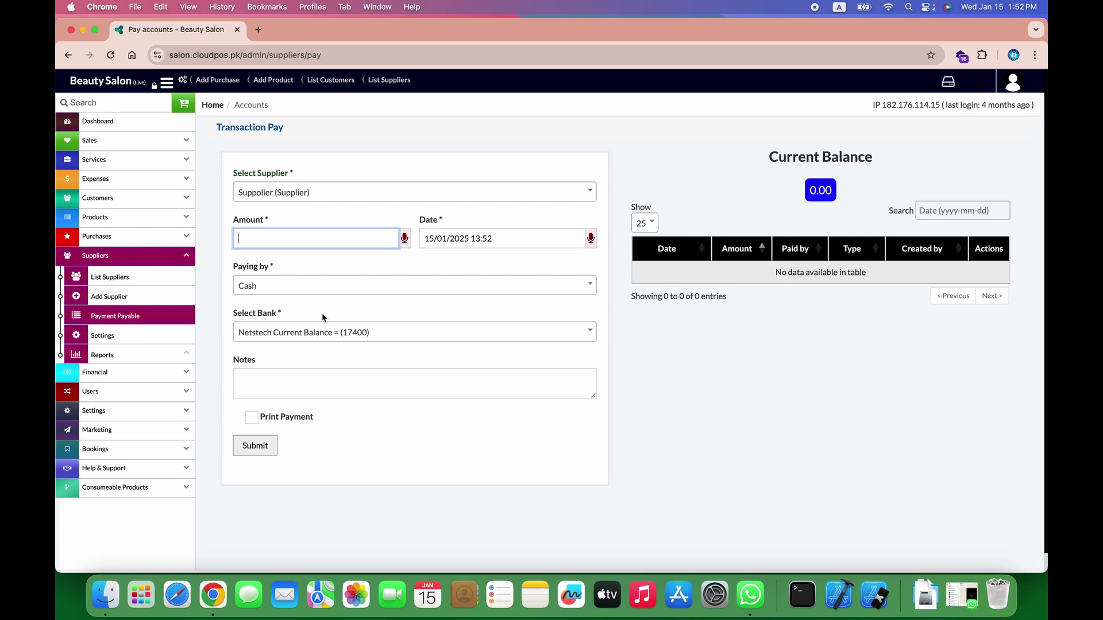
- Look over the customer functions, including the receivable payment option
left_click(191, 260)
left_click(166, 199)
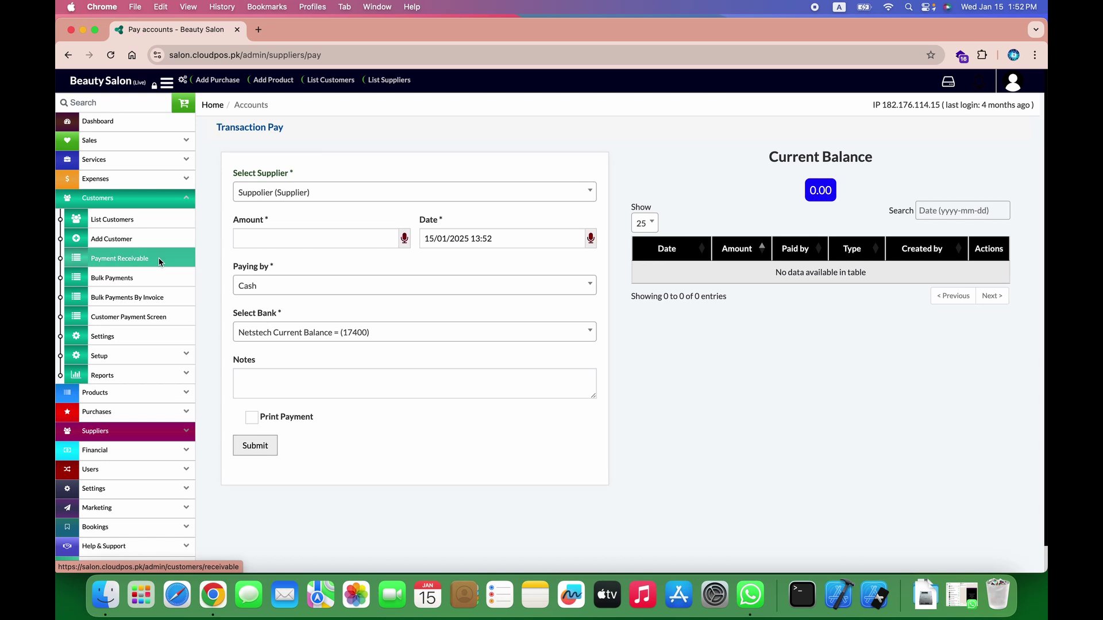
left_click(185, 199)
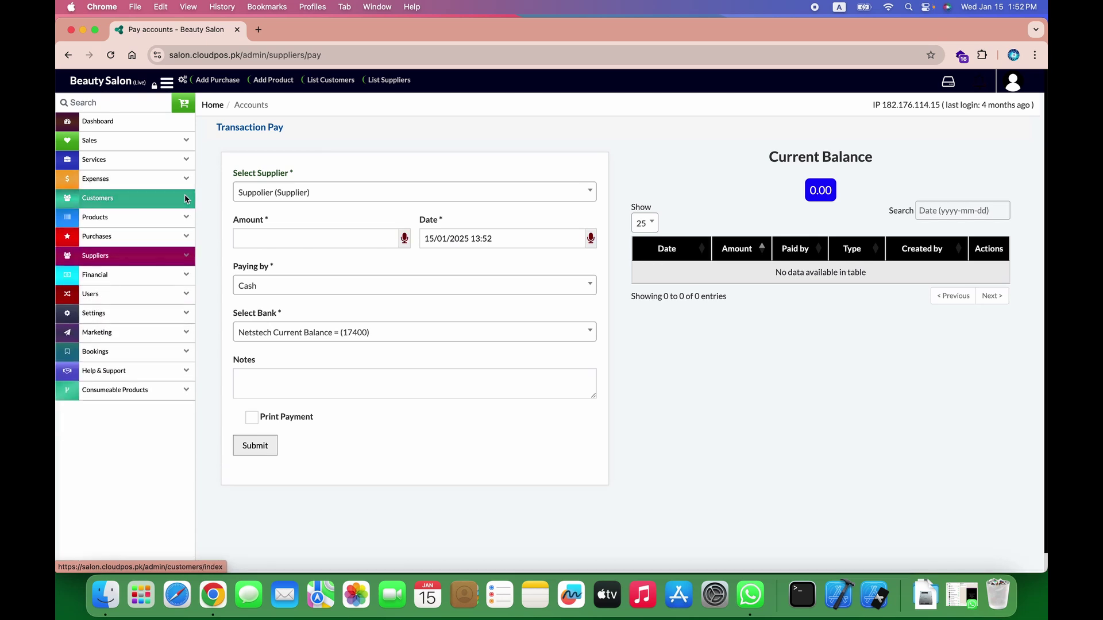
- Look over the expense functions and view the list of expense categories
left_click(177, 178)
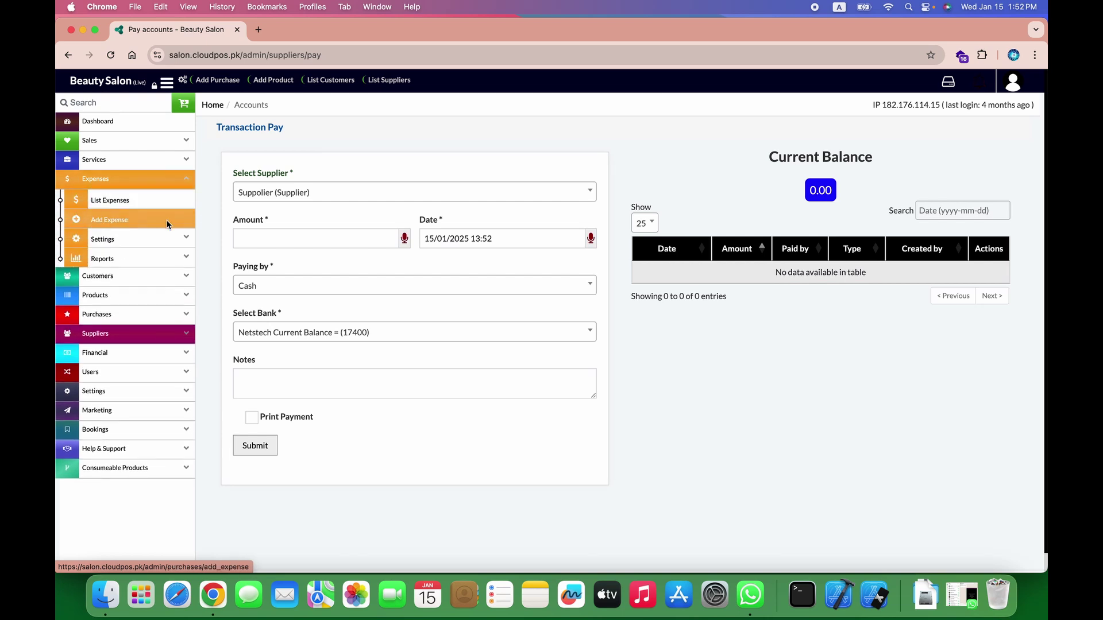
left_click(166, 239)
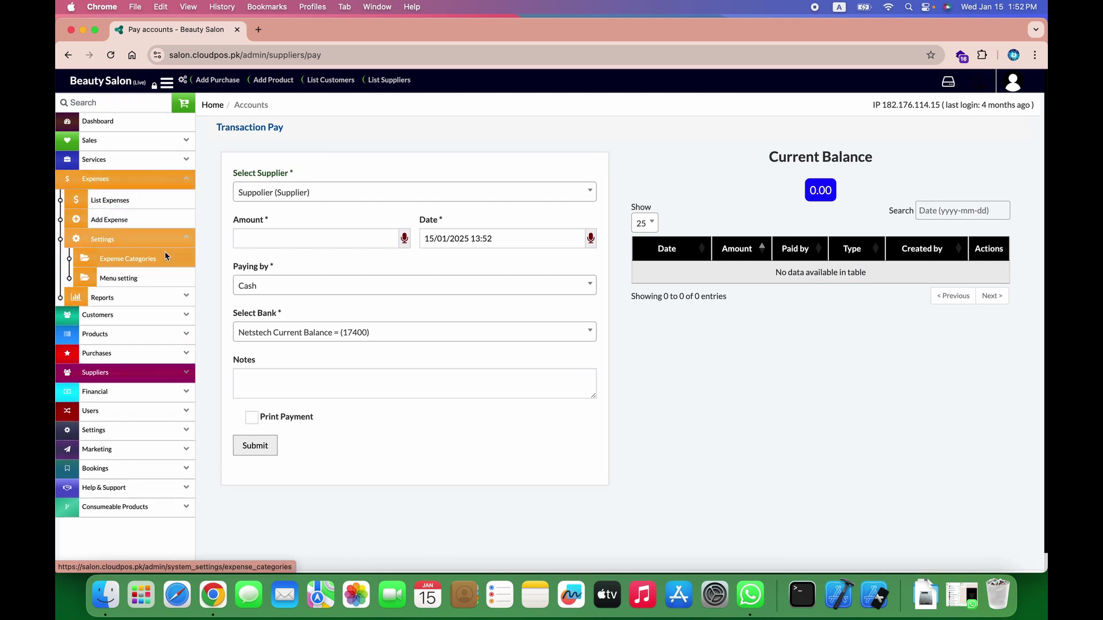
left_click(165, 259)
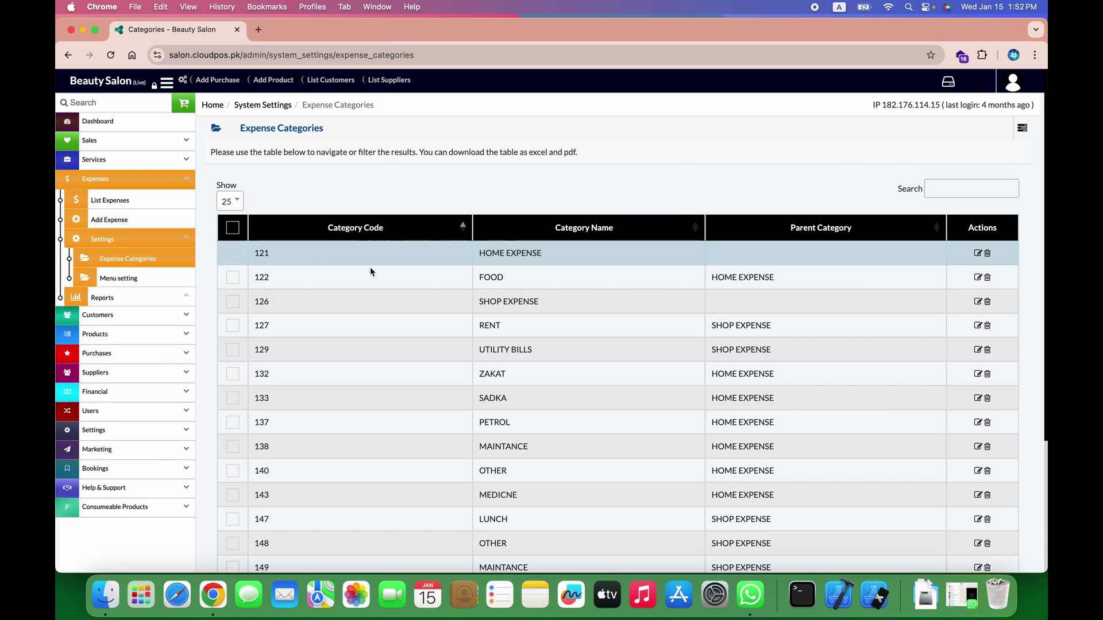
left_click(175, 179)
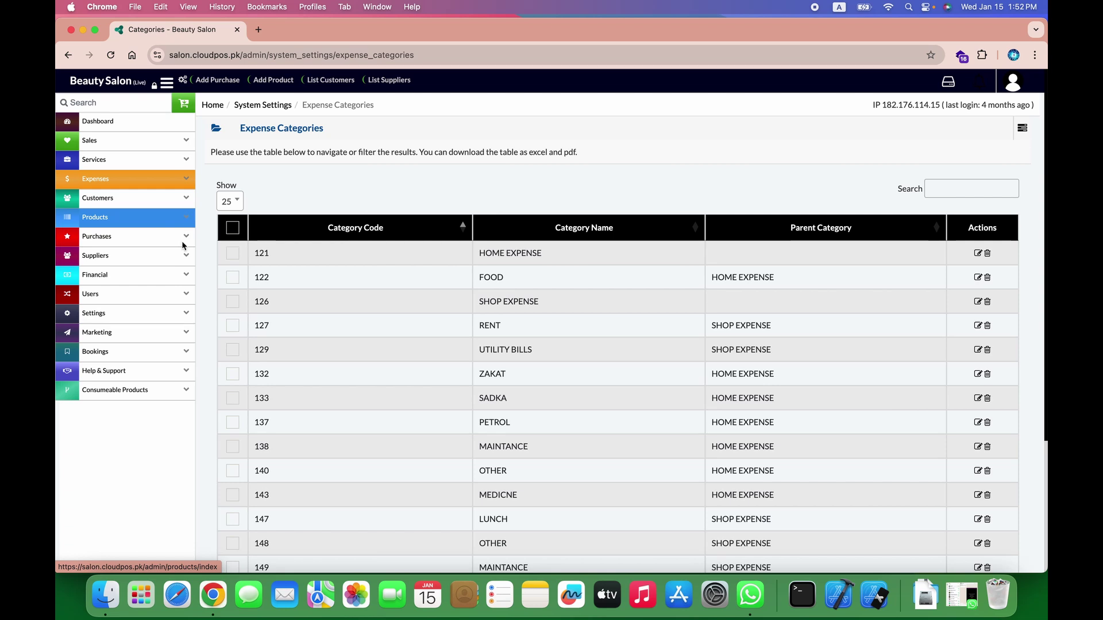
left_click(161, 362)
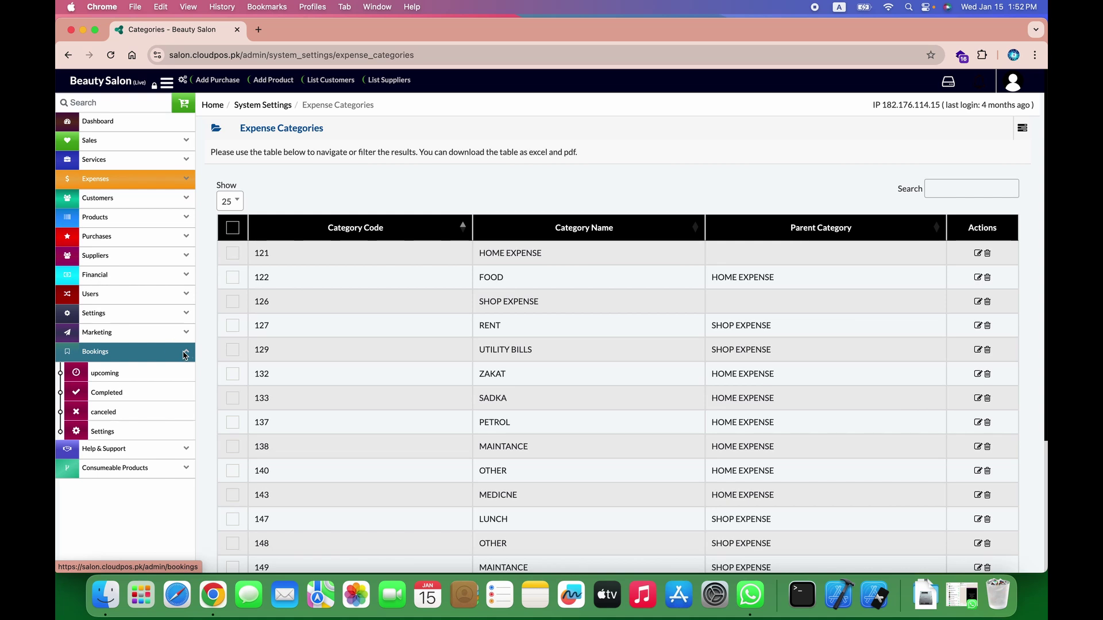
left_click(181, 353)
- Open the financial summary report and run its search with the start date set to 01/01/2025 00:52
left_click(186, 276)
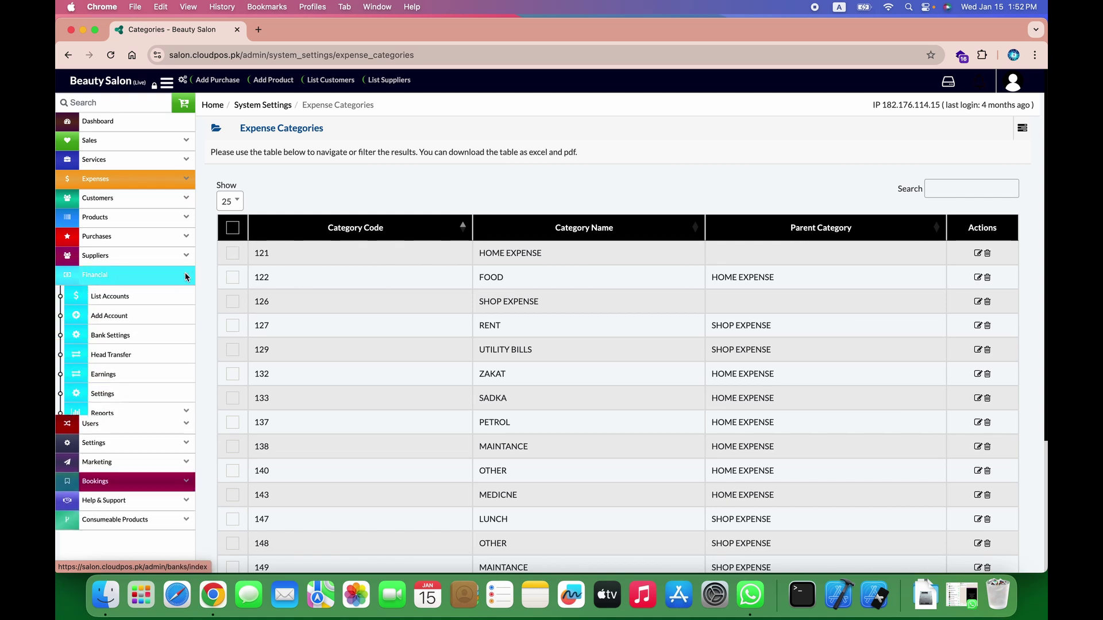
left_click(158, 412)
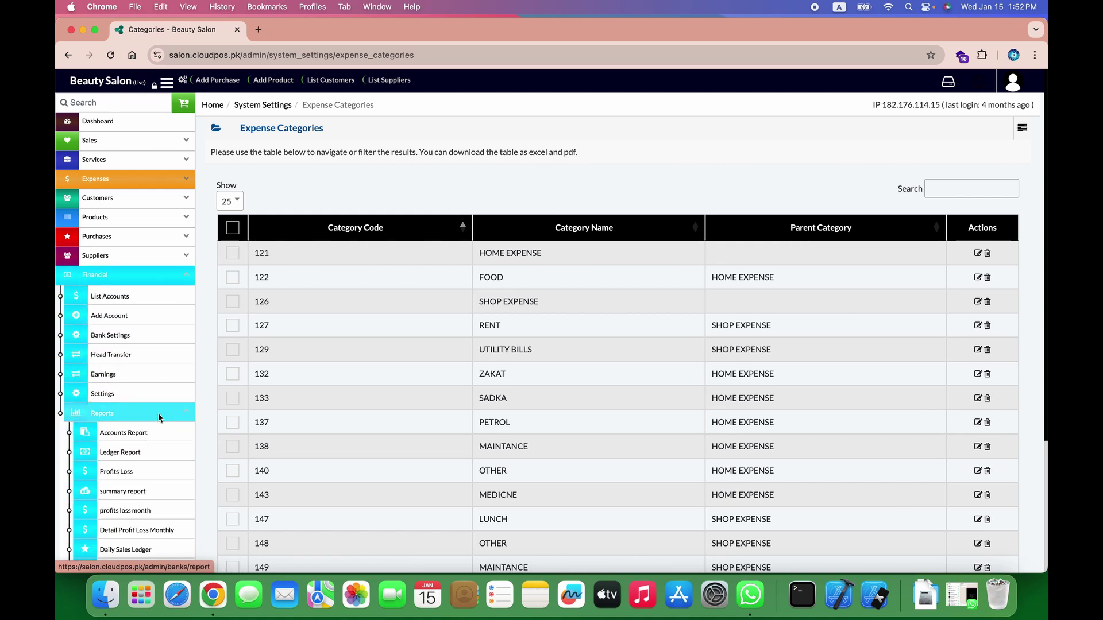
left_click(154, 491)
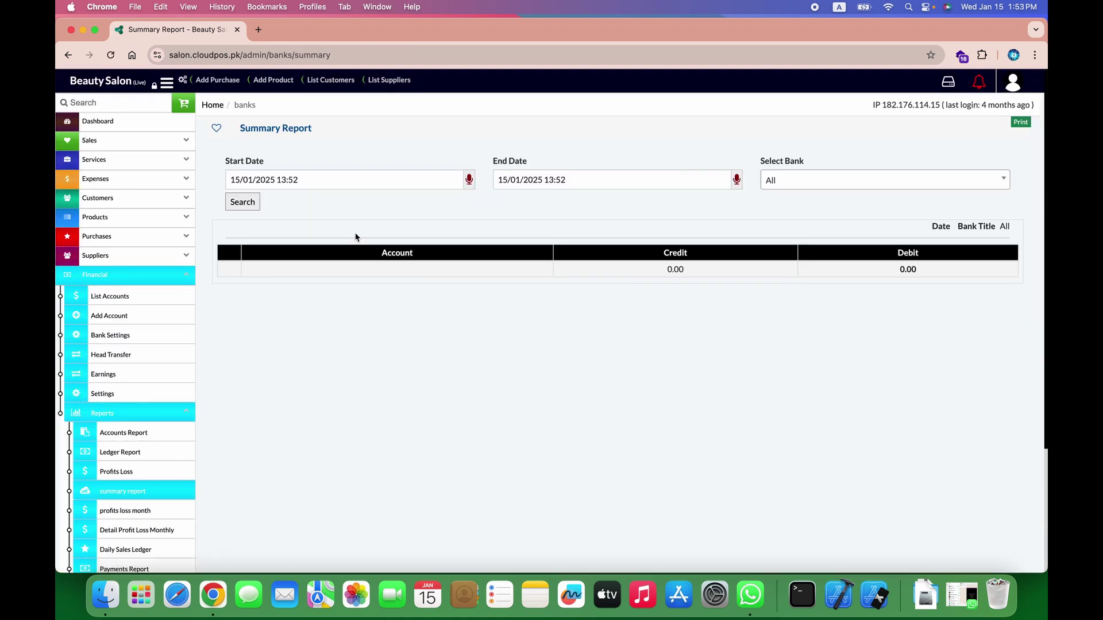
left_click(345, 180)
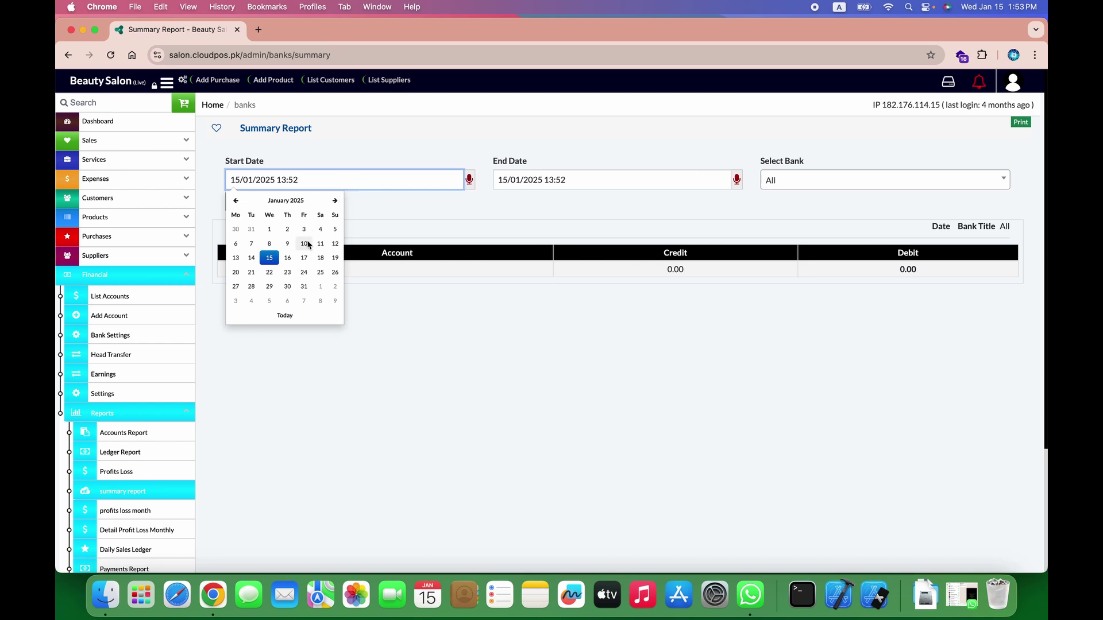
left_click(269, 230)
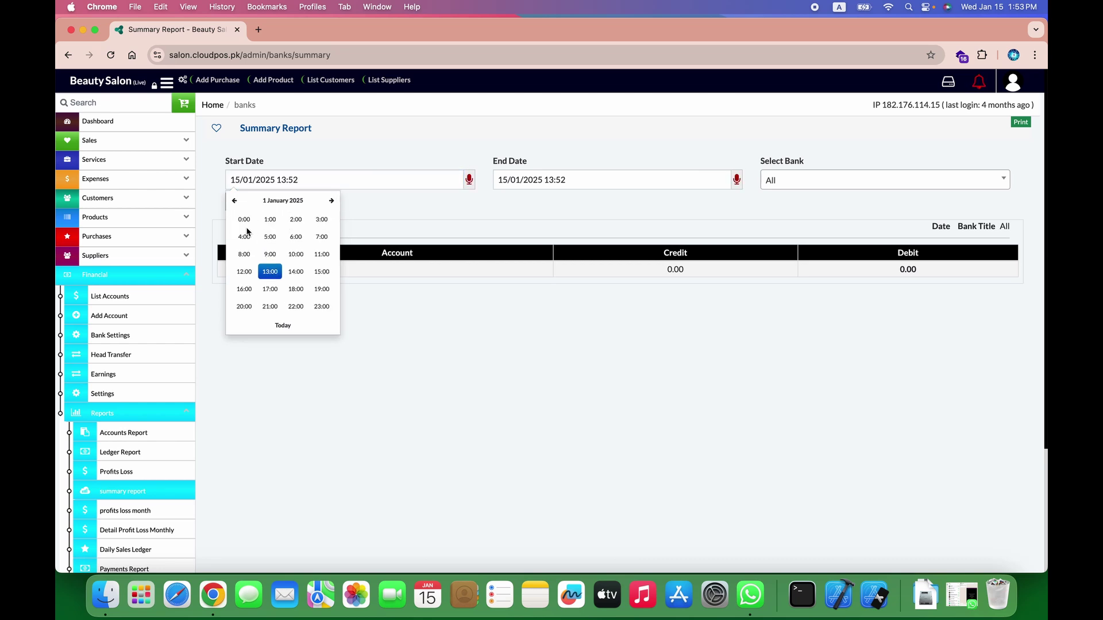
left_click(244, 221)
left_click(252, 205)
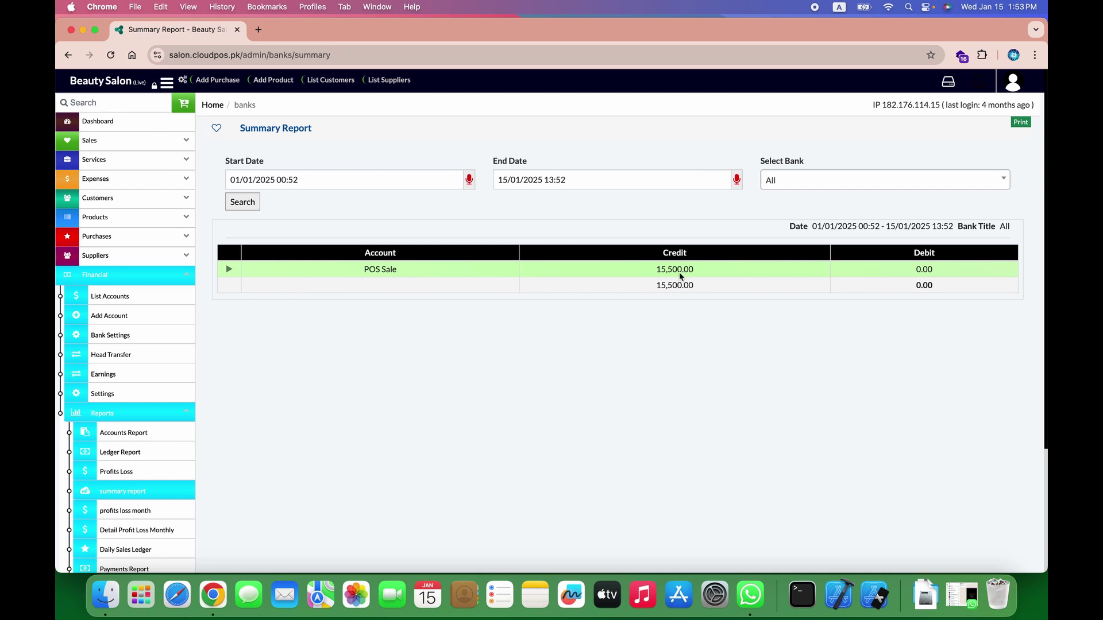
- Expand the POS Sale account and the customer entry under it to view the individual sale transactions
left_click(227, 269)
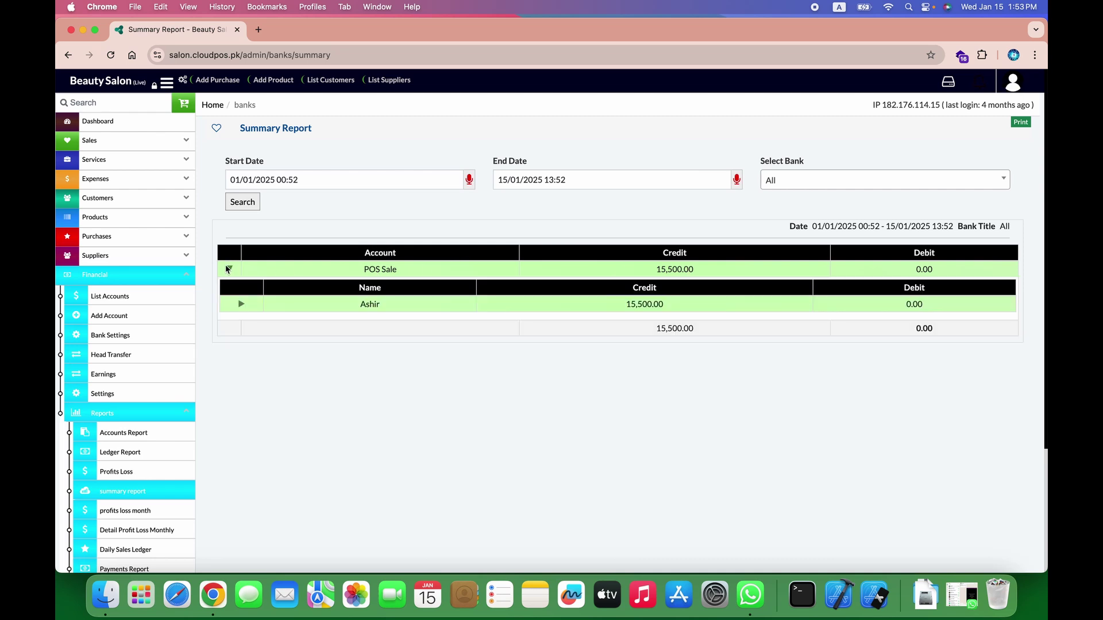
left_click(242, 304)
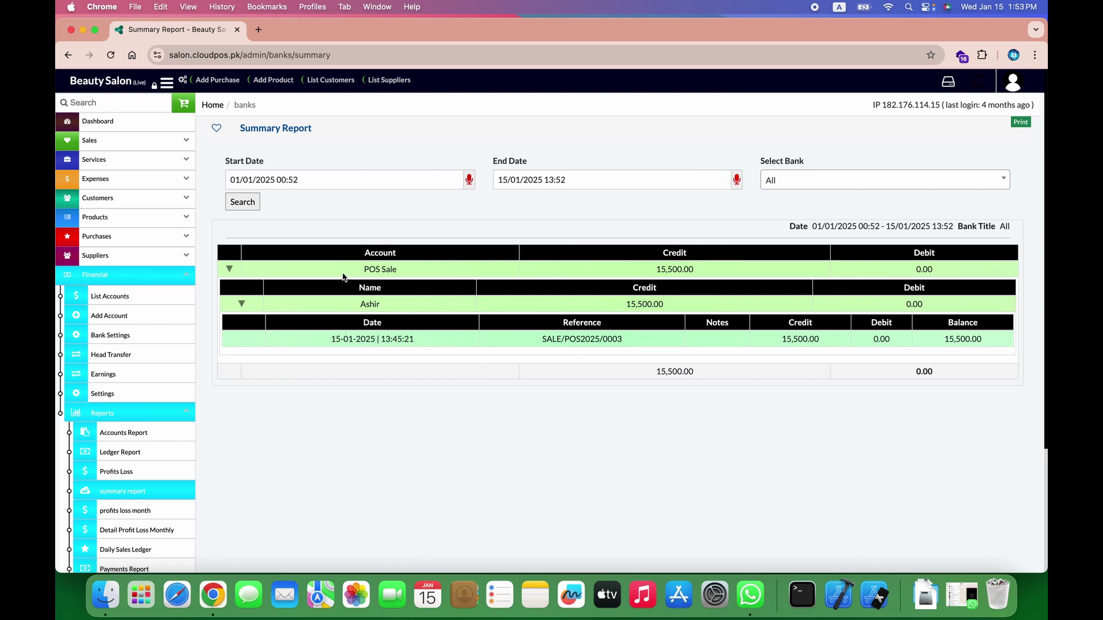
left_click(181, 277)
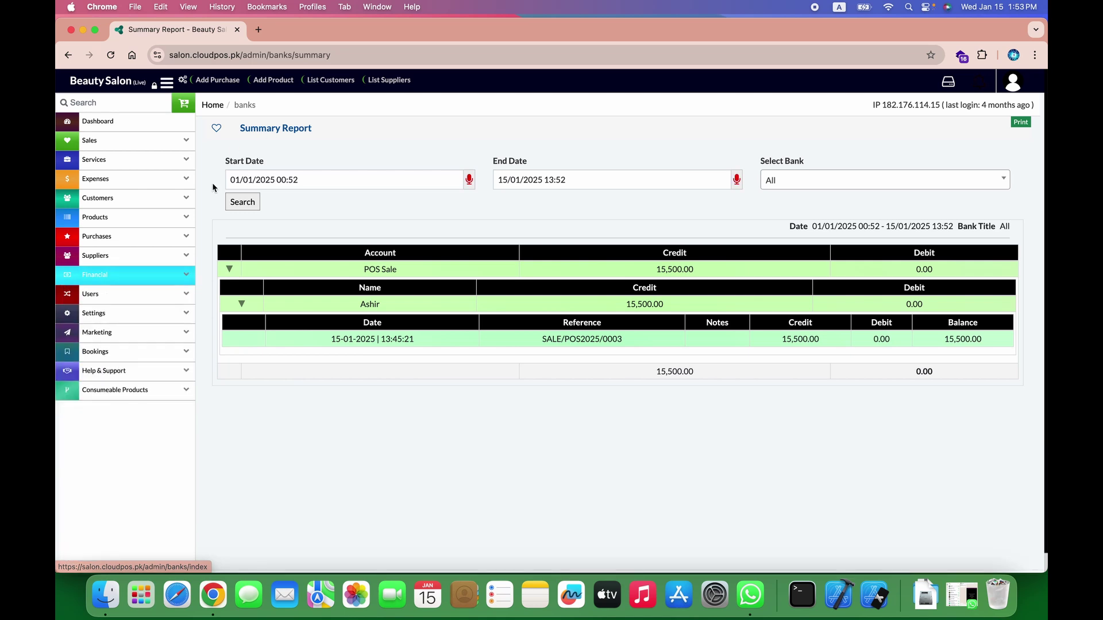